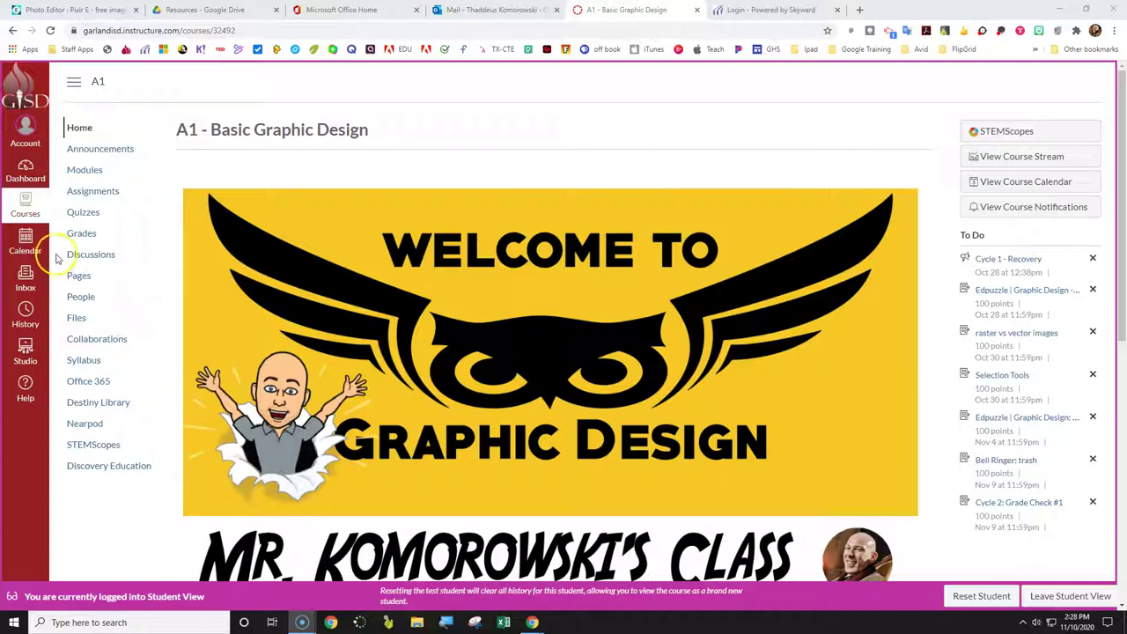
- Open the course calendar and show only the A1 - Basic Graphic Design calendar
{"action": "left_click", "coordinate": [25, 240]}
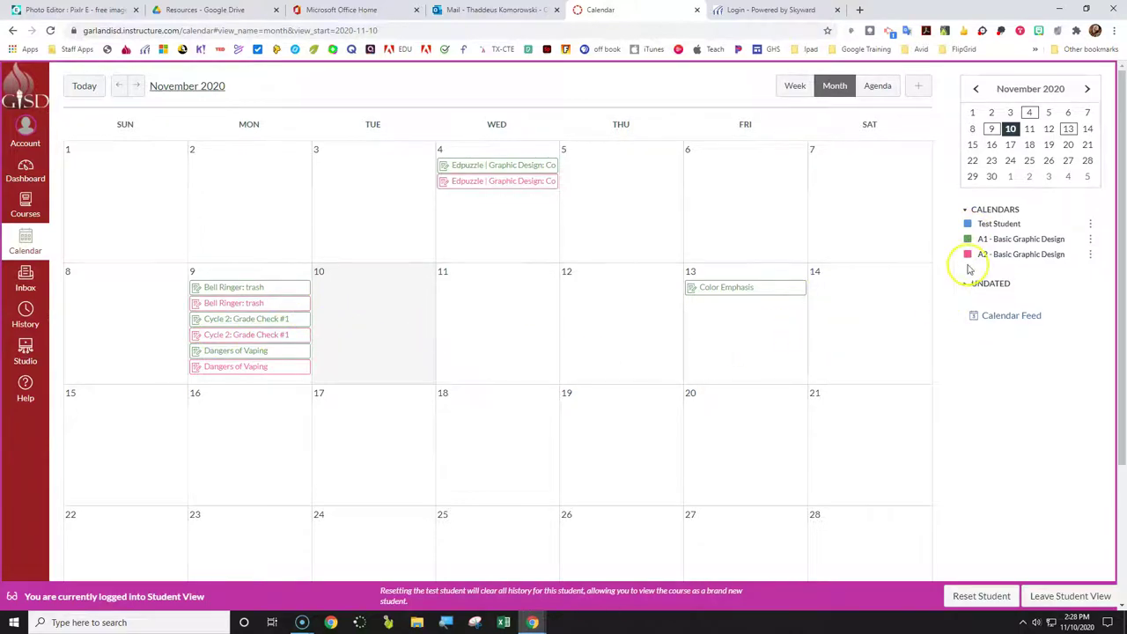
{"action": "left_click", "coordinate": [968, 256]}
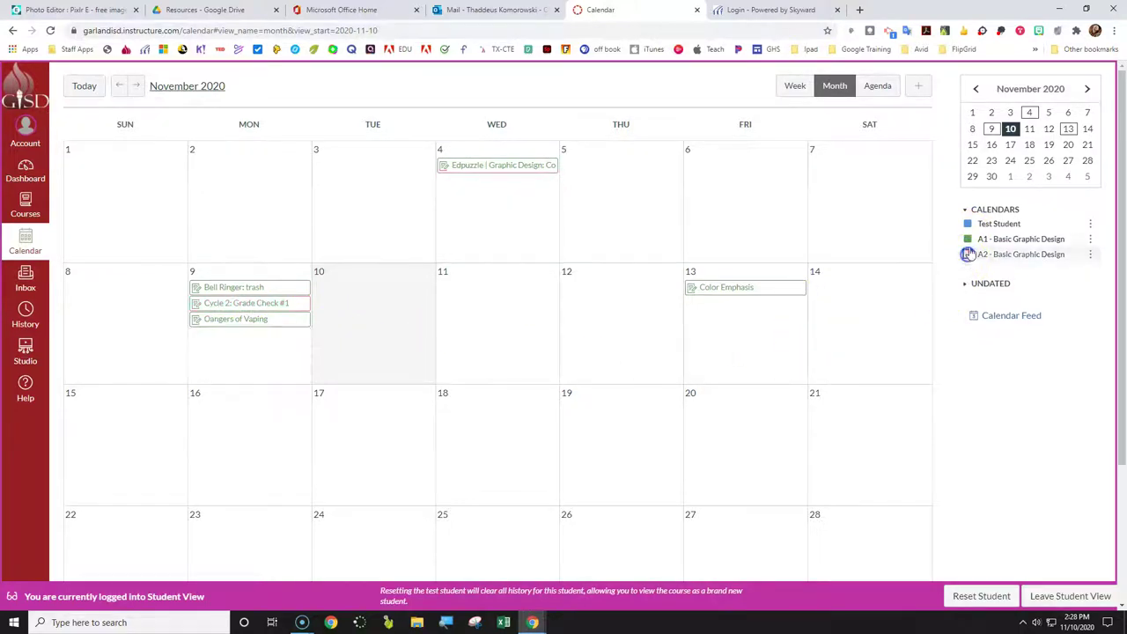
{"action": "left_click", "coordinate": [968, 239]}
{"action": "left_click", "coordinate": [966, 224]}
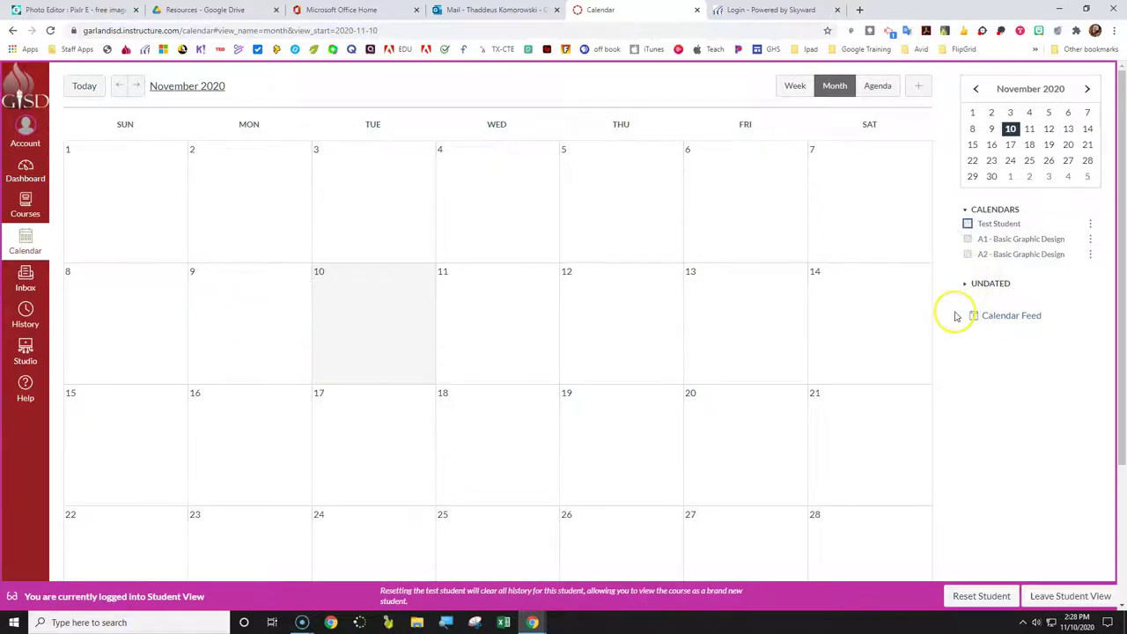
{"action": "left_click", "coordinate": [968, 239]}
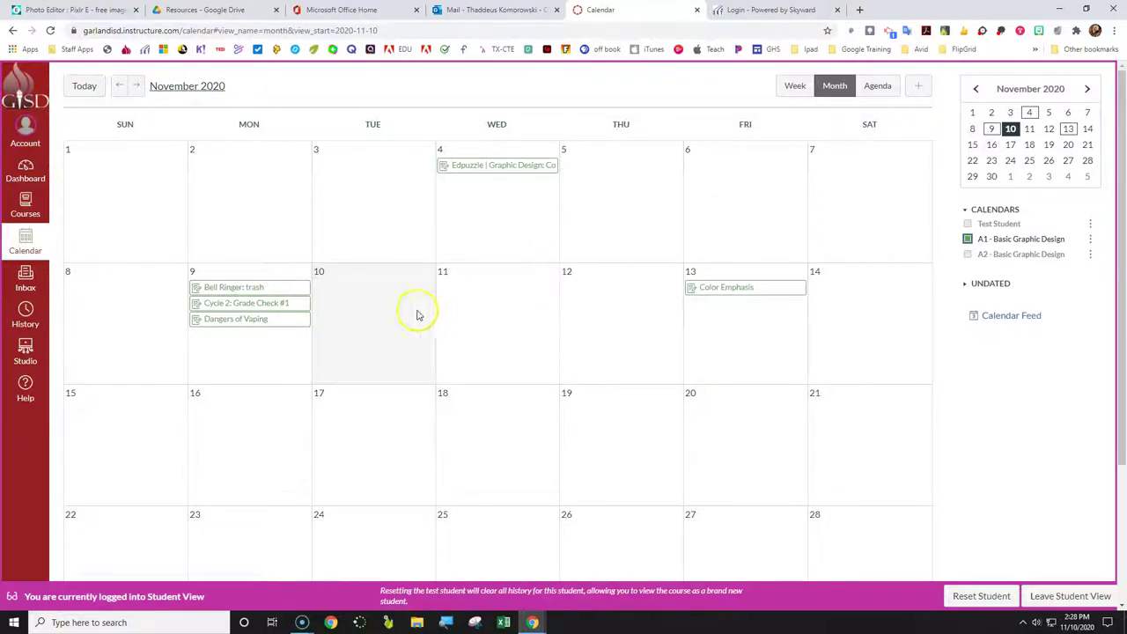
- Open the Color Emphasis assignment due November 13 and follow its Google Classroom link
{"action": "mouse_move", "coordinate": [724, 289]}
{"action": "left_click", "coordinate": [725, 288]}
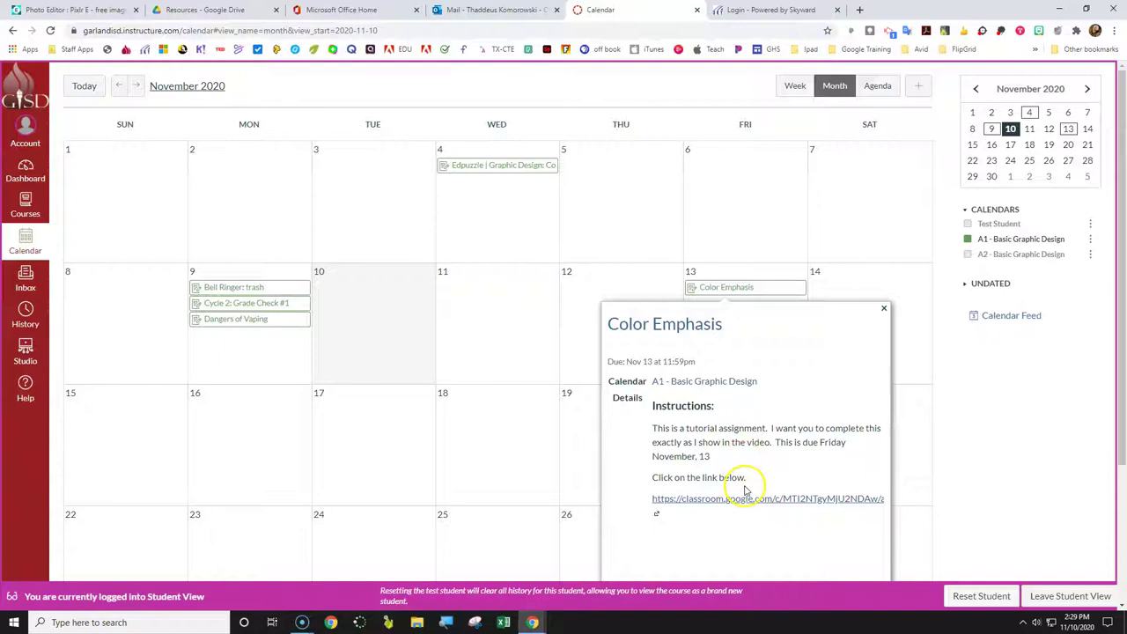
{"action": "left_click", "coordinate": [744, 502]}
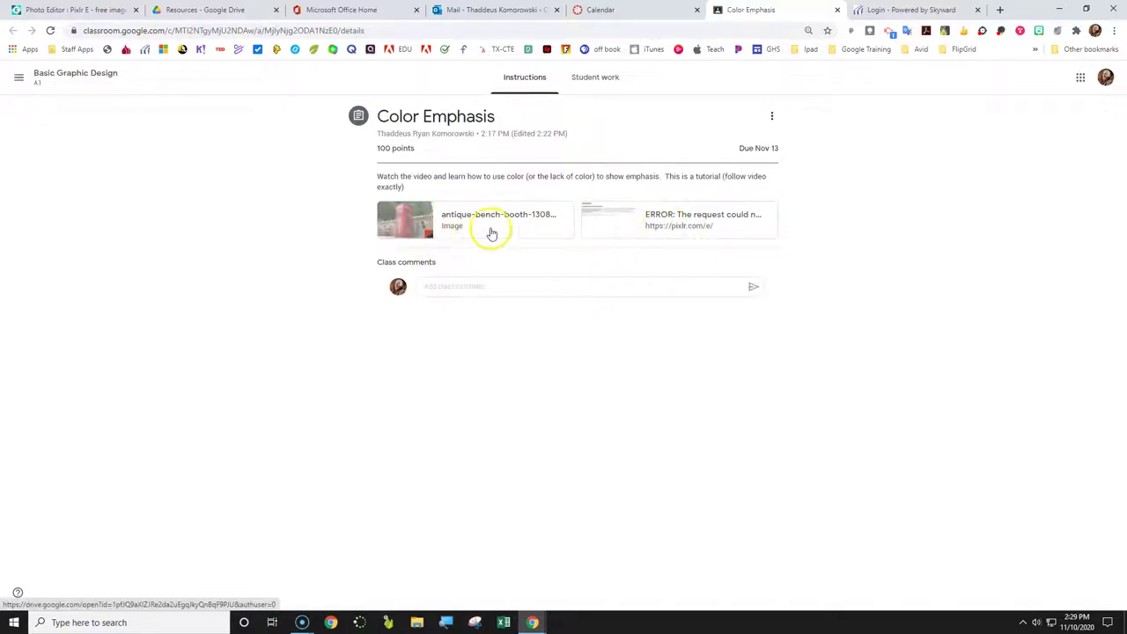
- Download the attached image antique-bench-booth-130850.jpg from its own window and return to the assignment page
{"action": "left_click", "coordinate": [415, 224]}
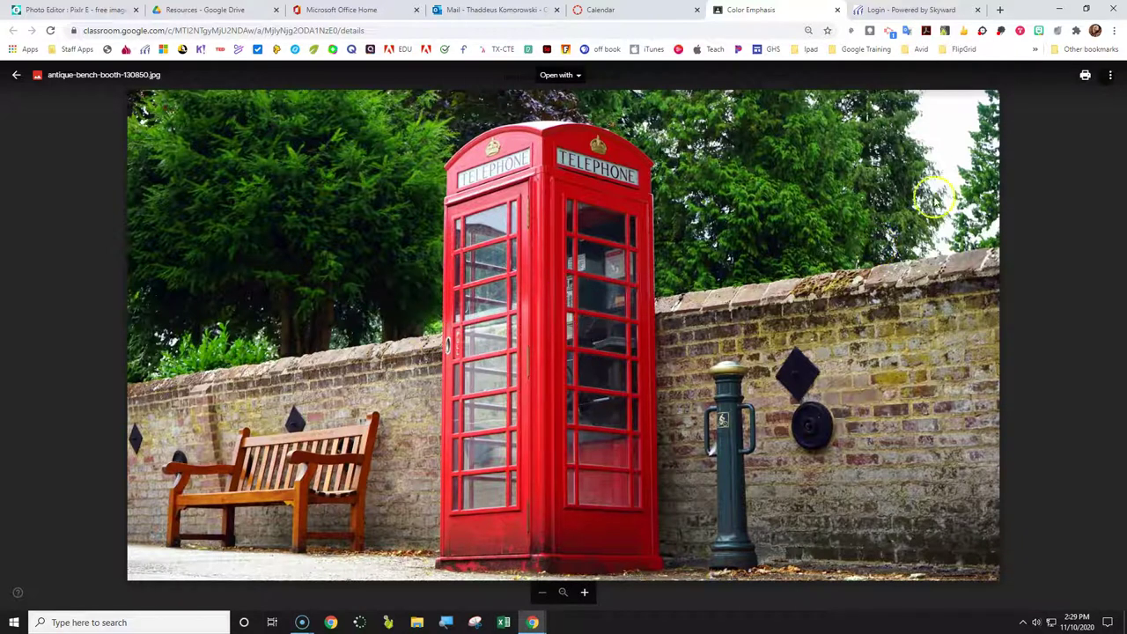
{"action": "left_click", "coordinate": [1111, 80]}
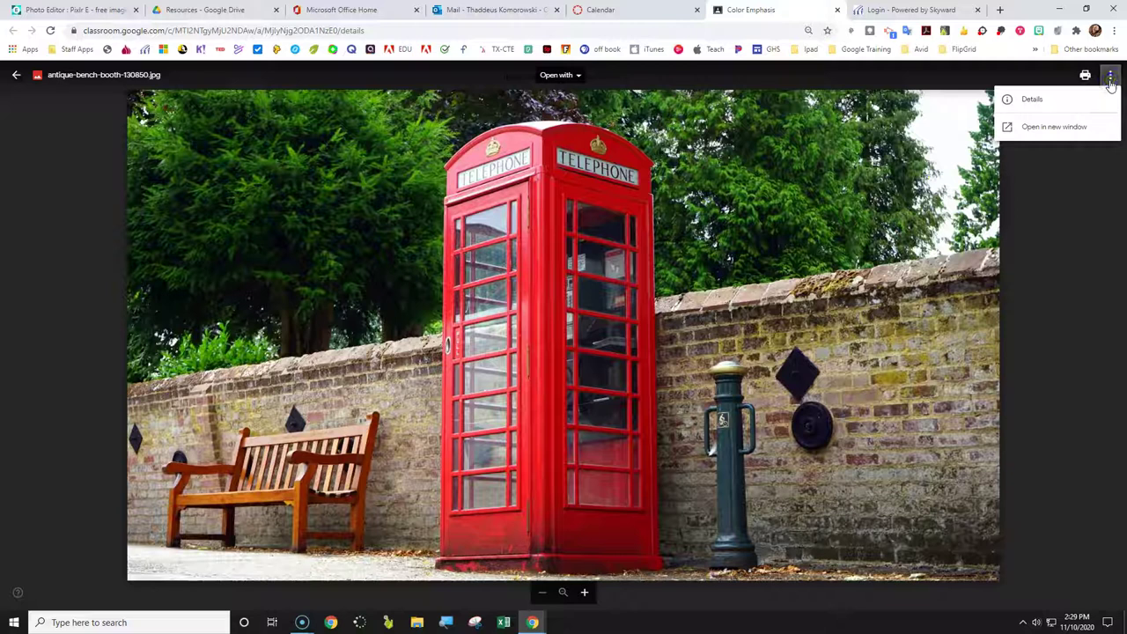
{"action": "left_click", "coordinate": [1039, 127]}
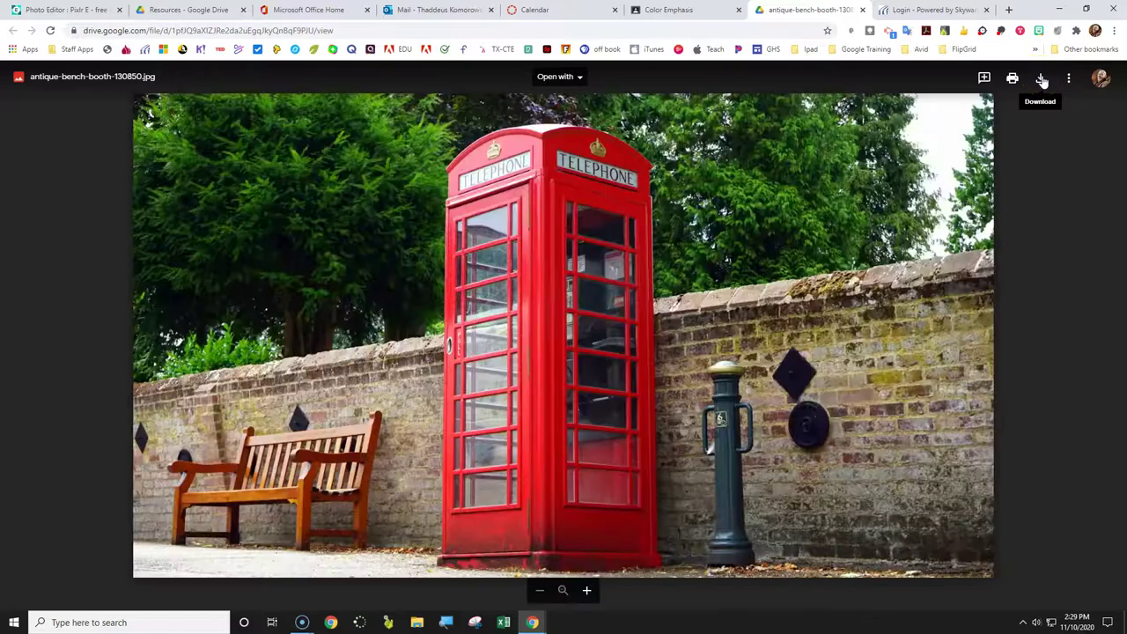
{"action": "left_click", "coordinate": [1041, 79]}
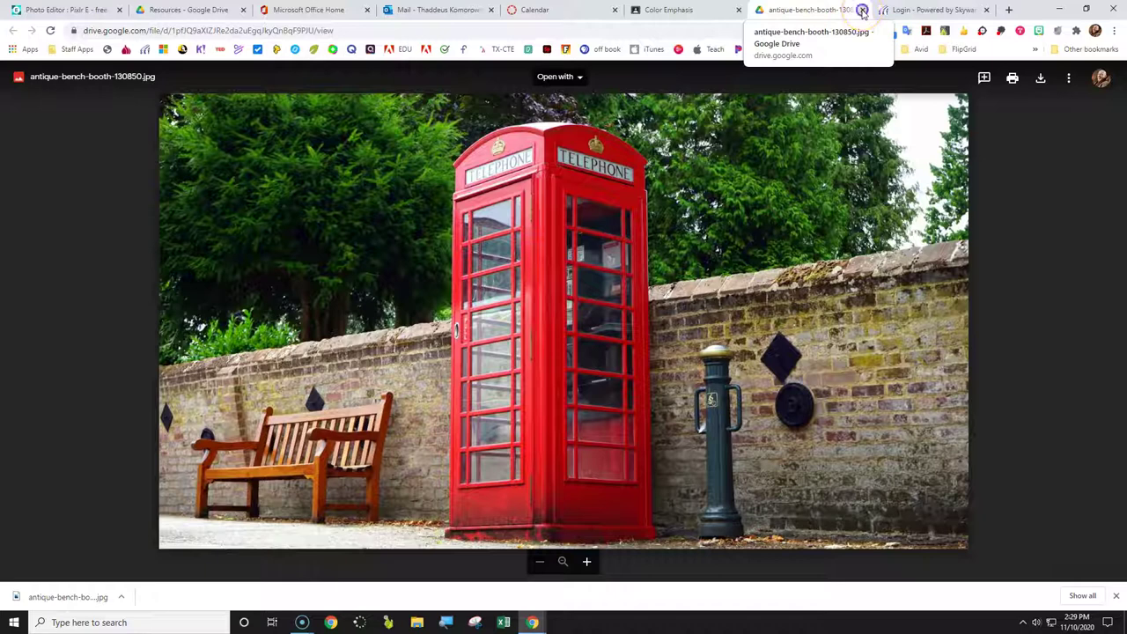
{"action": "left_click", "coordinate": [862, 9]}
{"action": "left_click", "coordinate": [674, 10]}
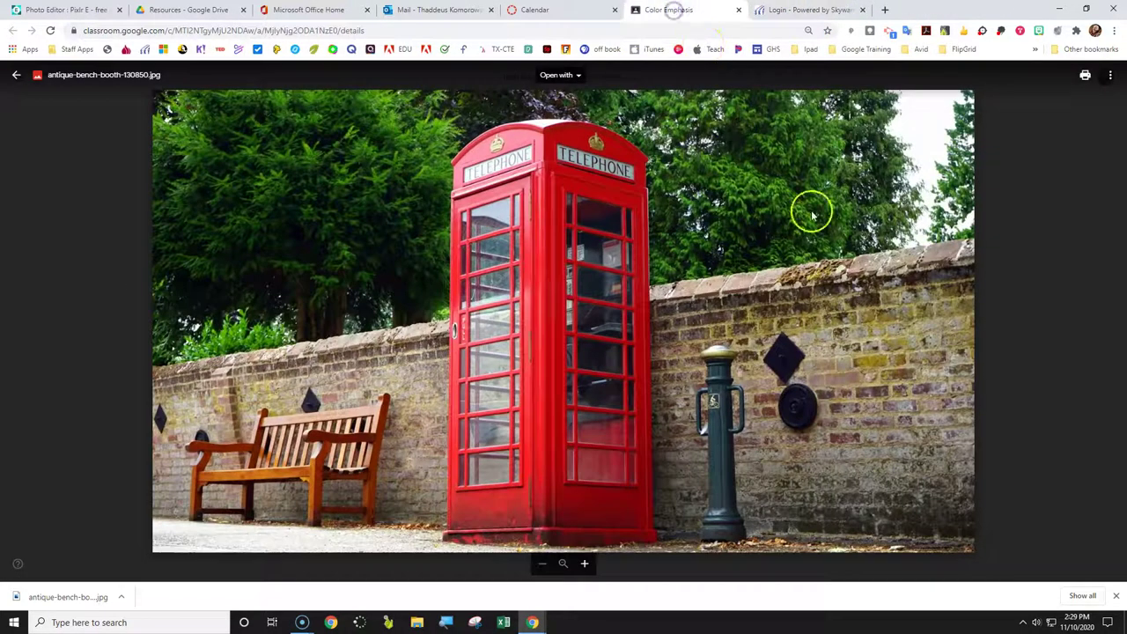
{"action": "left_click", "coordinate": [1030, 236]}
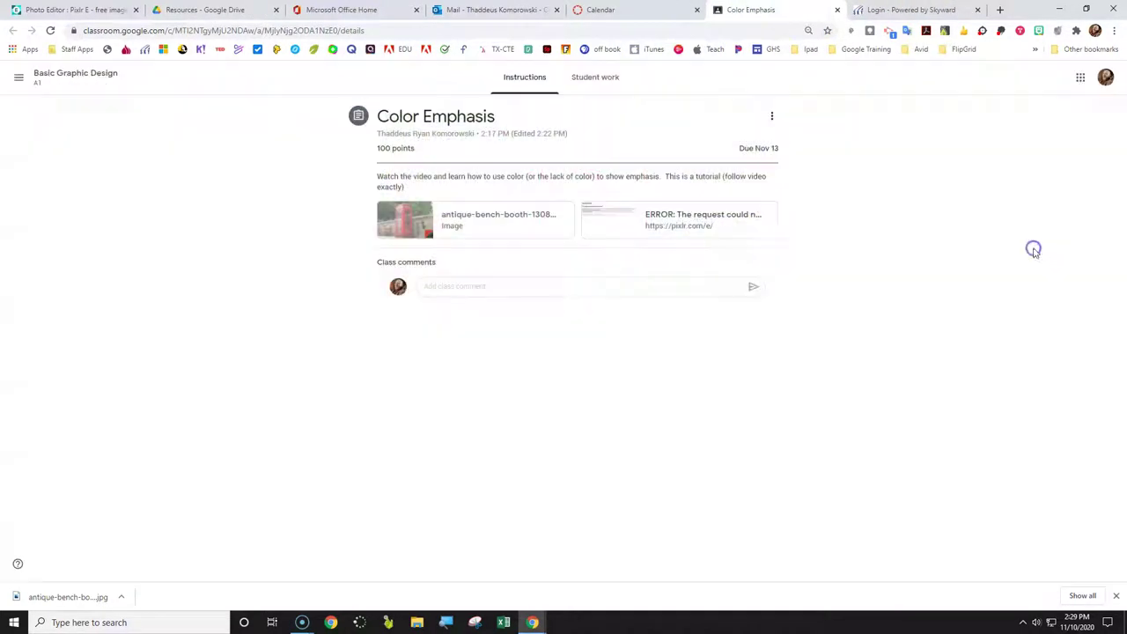
- Switch to Pixlr E through the assignment's link and open antique-bench-booth-130850.jpg, pre-resized to Full HD, 1920 x 1080
{"action": "left_click", "coordinate": [605, 228]}
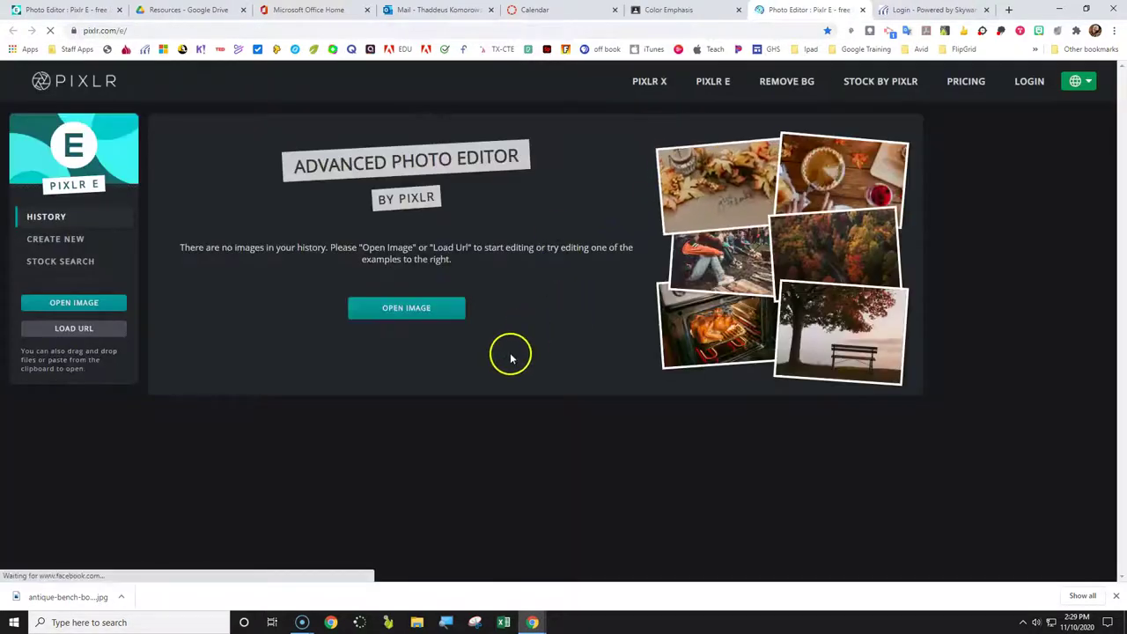
{"action": "left_click", "coordinate": [406, 310]}
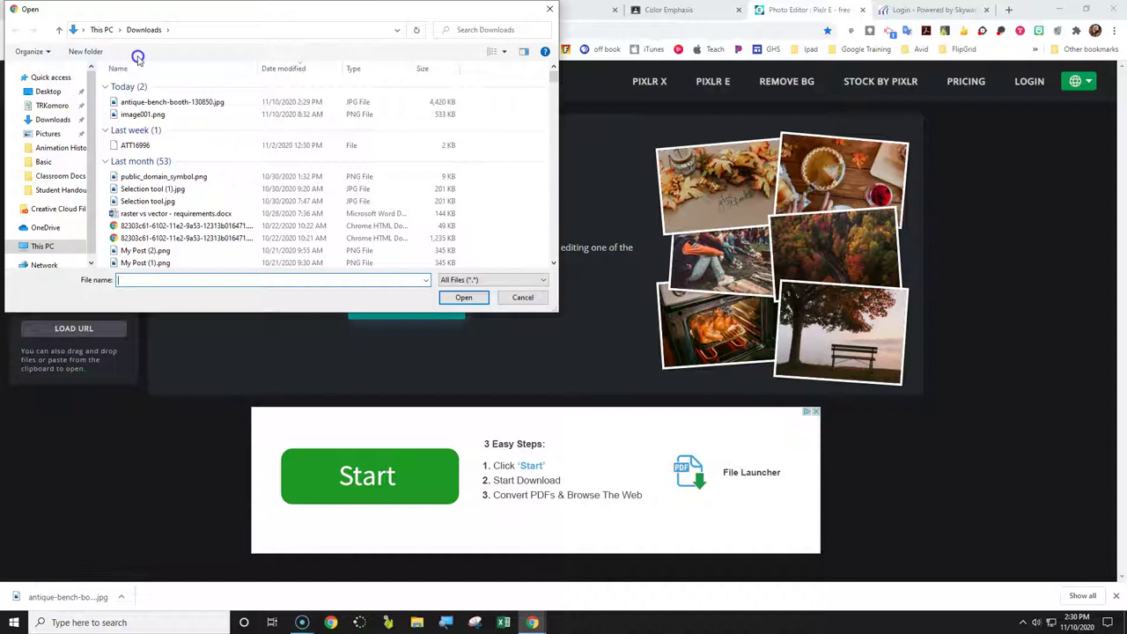
{"action": "left_click", "coordinate": [149, 102]}
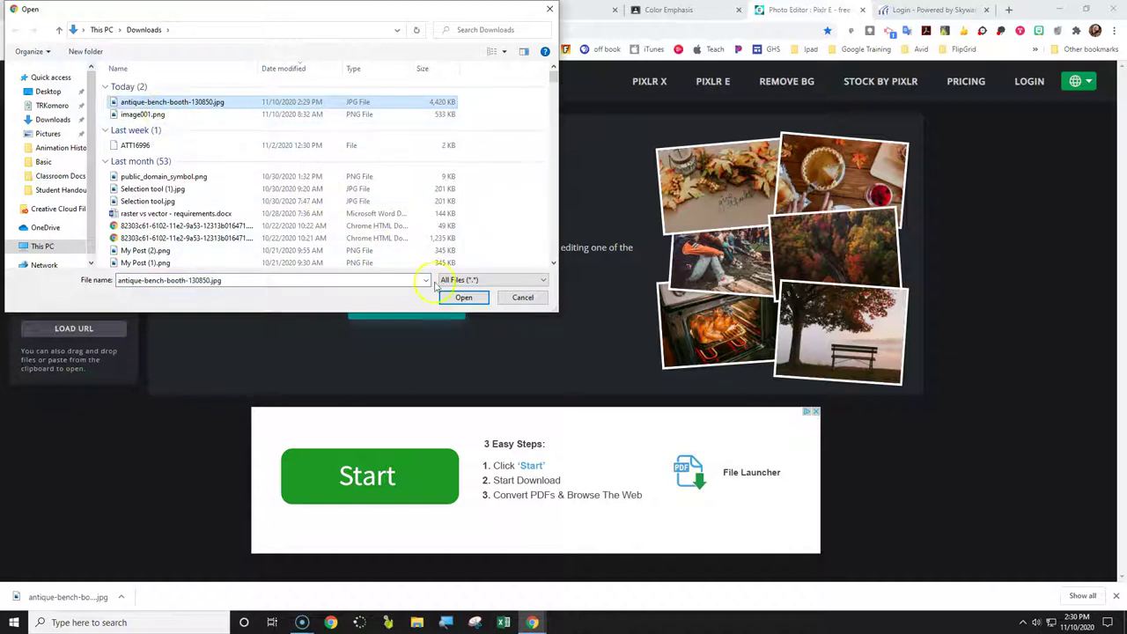
{"action": "left_click", "coordinate": [462, 299]}
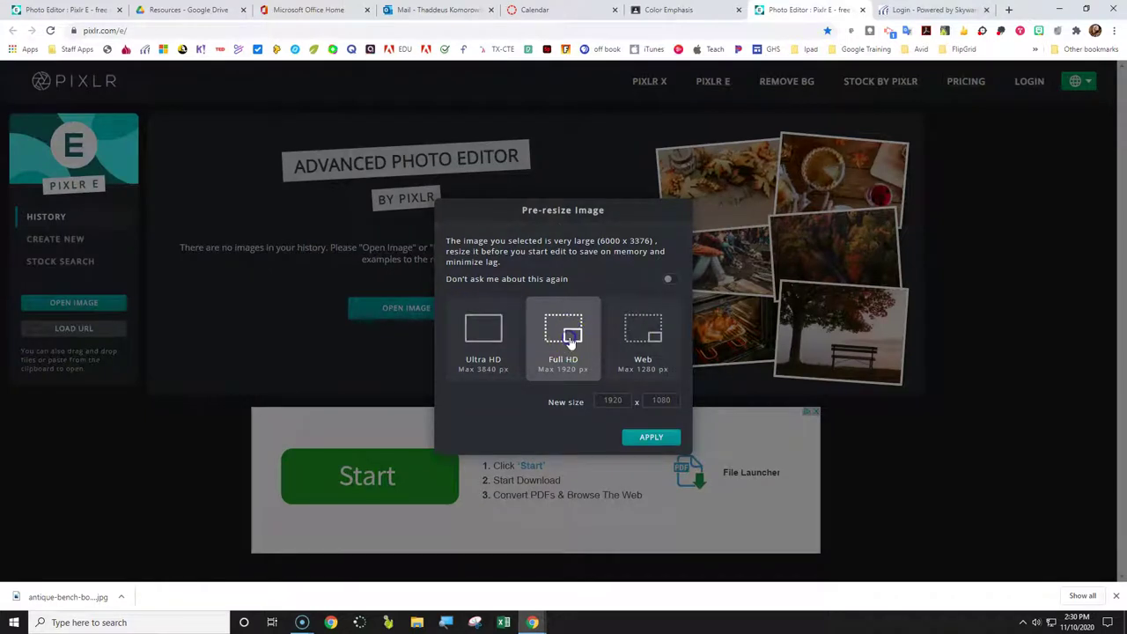
{"action": "left_click", "coordinate": [645, 441]}
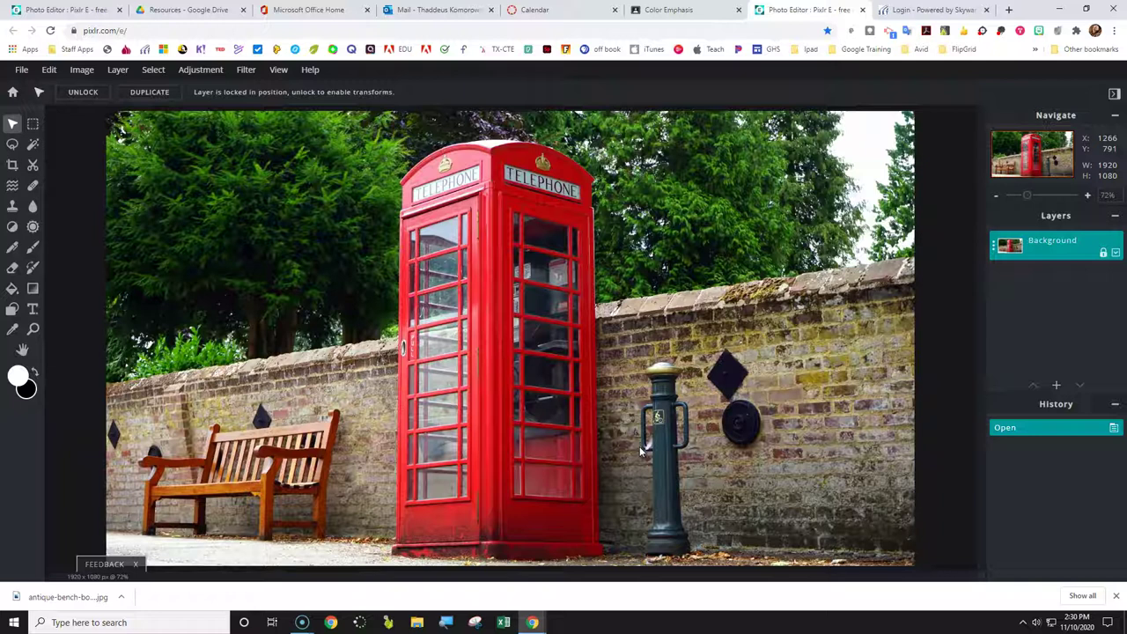
- Duplicate the Background layer of the phone booth photo
{"action": "left_click", "coordinate": [995, 251]}
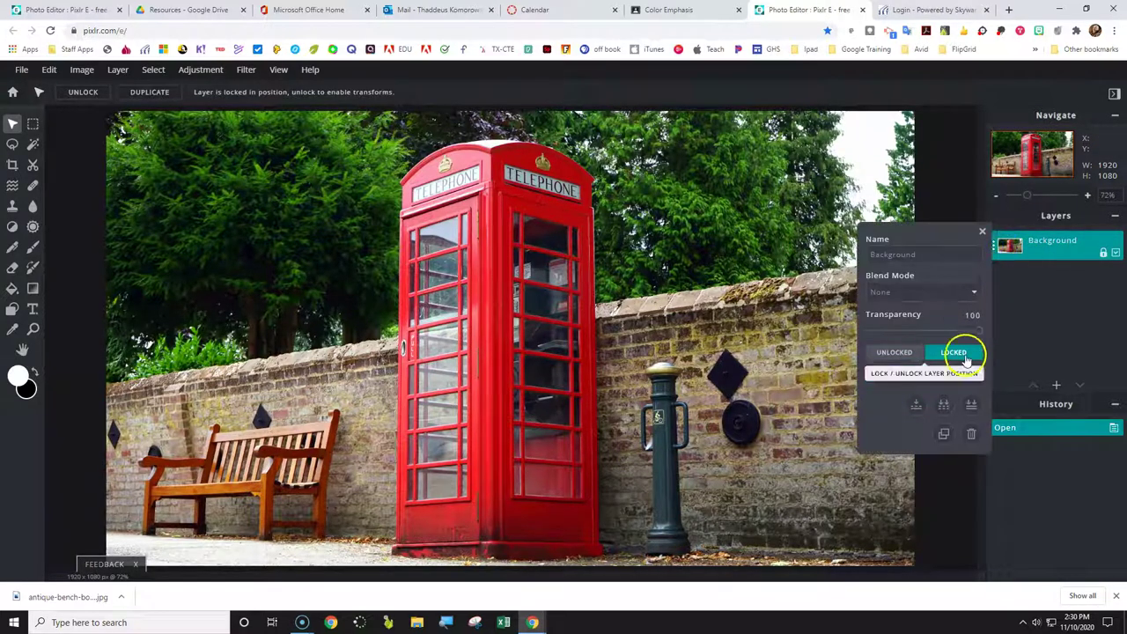
{"action": "left_click", "coordinate": [944, 435]}
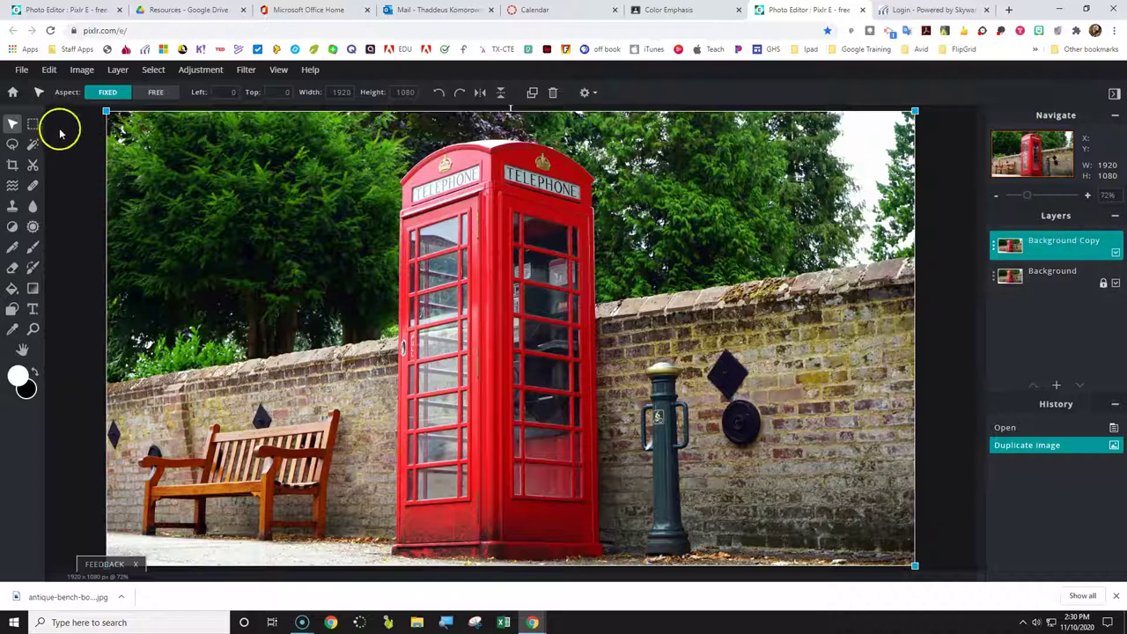
- Start a polygonal lasso selection on the duplicated layer at the lower-left corner of the phone booth's roof
{"action": "left_click", "coordinate": [14, 146]}
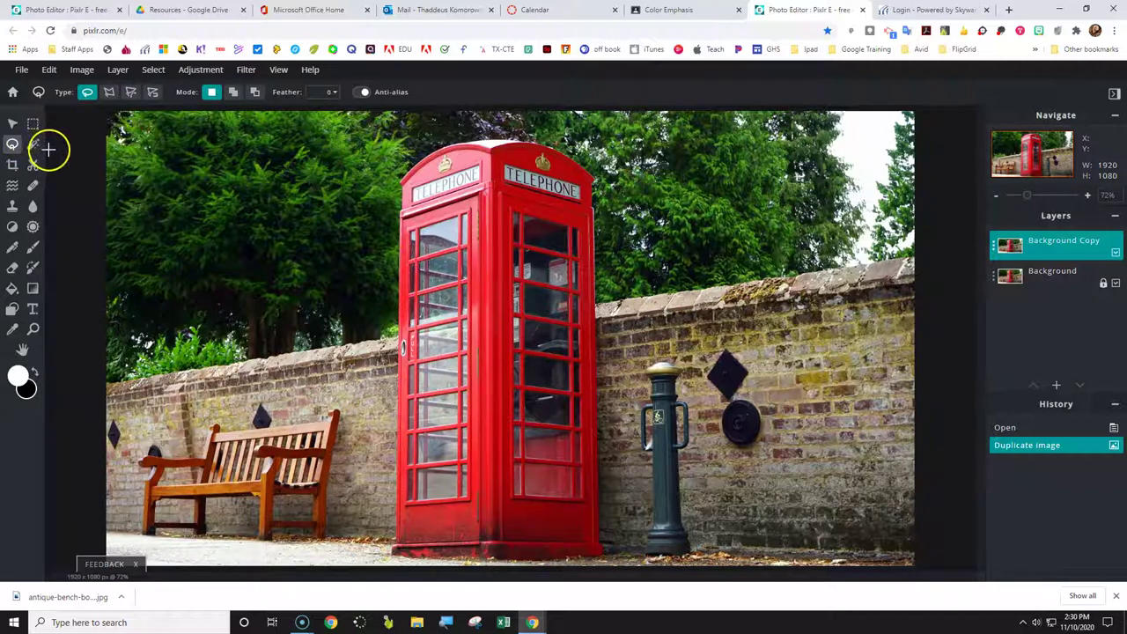
{"action": "left_click", "coordinate": [108, 93]}
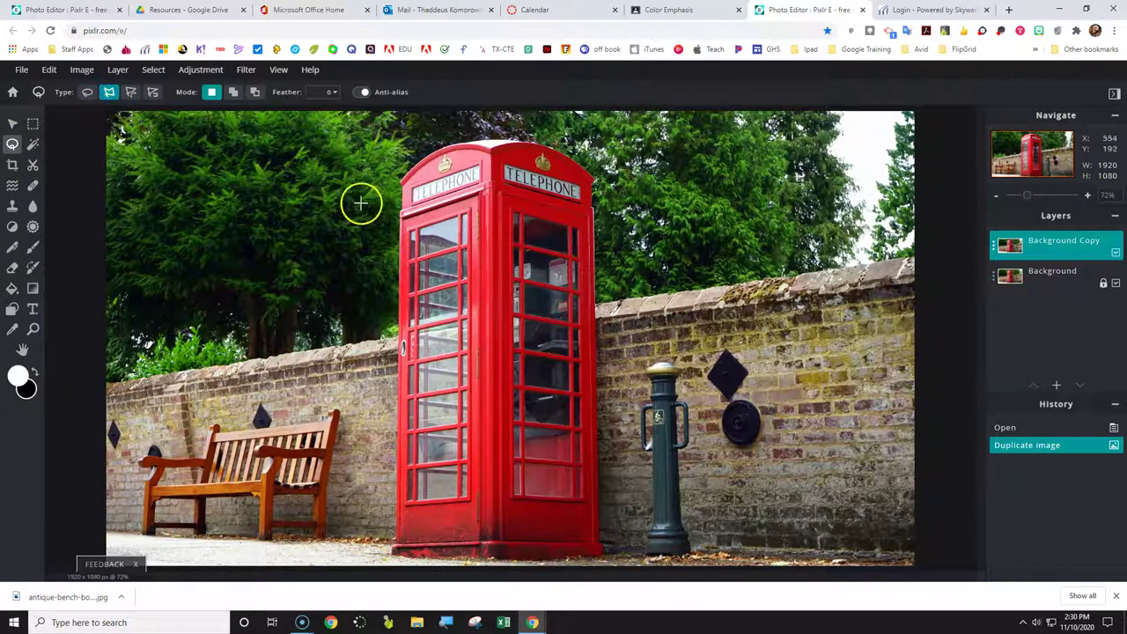
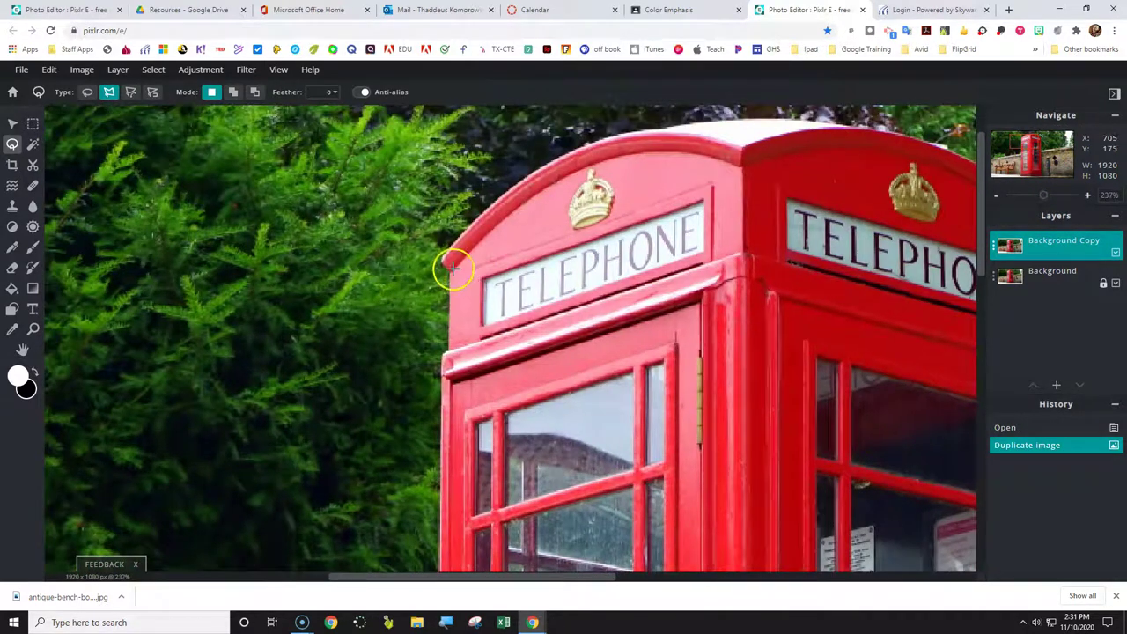
{"action": "left_click", "coordinate": [1087, 196]}
{"action": "left_click", "coordinate": [1087, 196]}
{"action": "left_click", "coordinate": [1088, 195]}
{"action": "left_click", "coordinate": [1088, 195]}
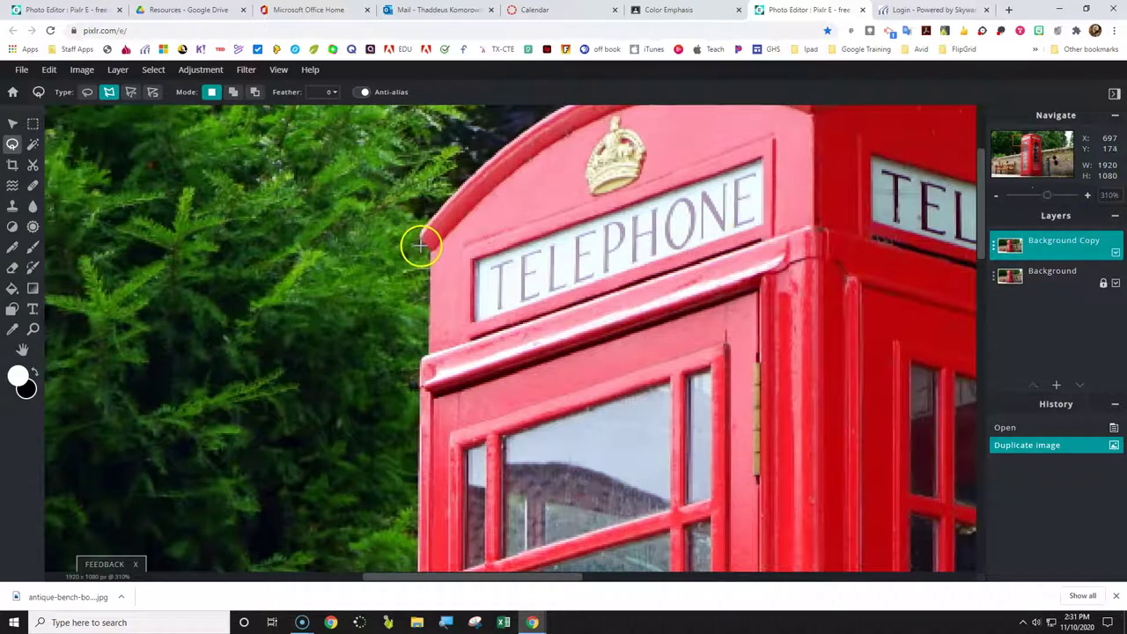
{"action": "left_click", "coordinate": [1087, 196]}
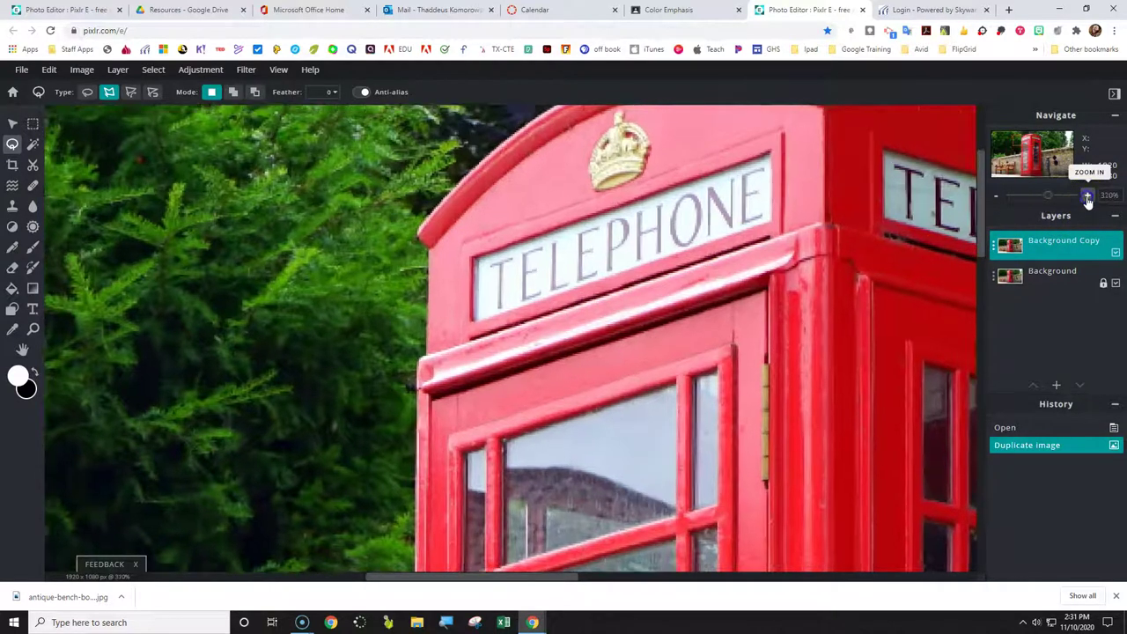
{"action": "left_click", "coordinate": [1088, 196]}
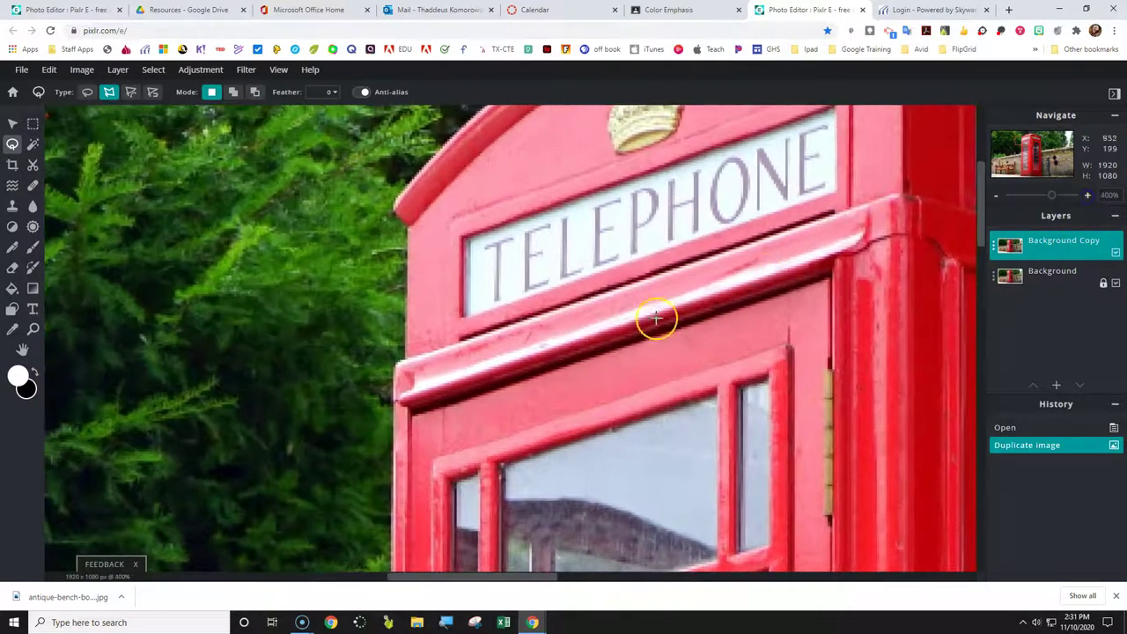
{"action": "left_click", "coordinate": [1087, 195]}
{"action": "left_click", "coordinate": [1087, 195]}
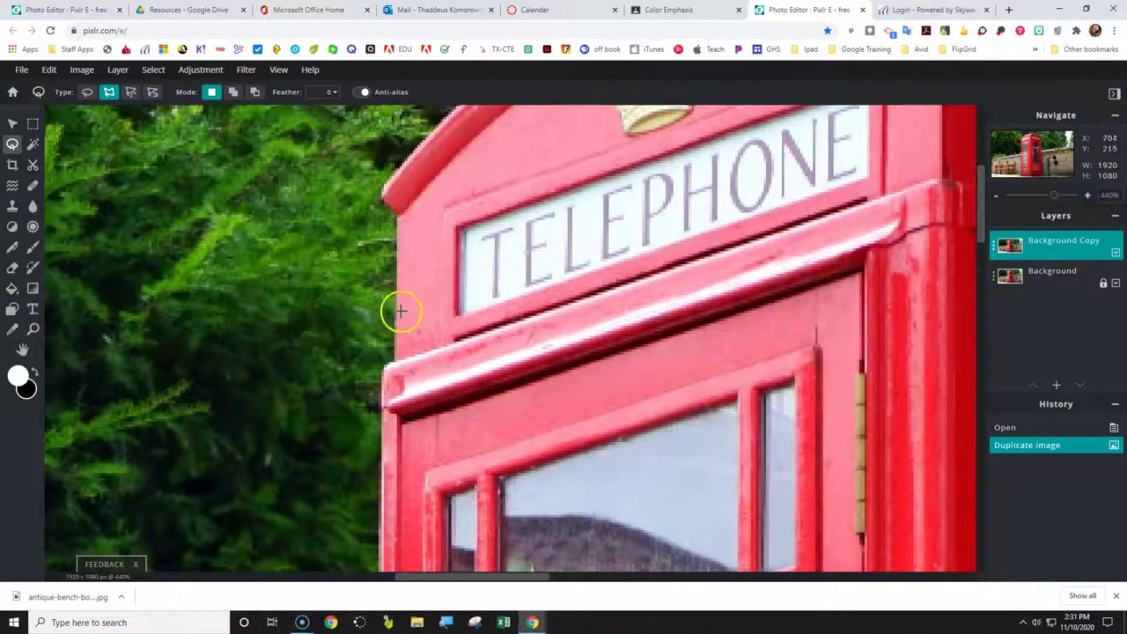
{"action": "left_click_drag", "start_coordinate": [982, 218], "coordinate": [985, 209]}
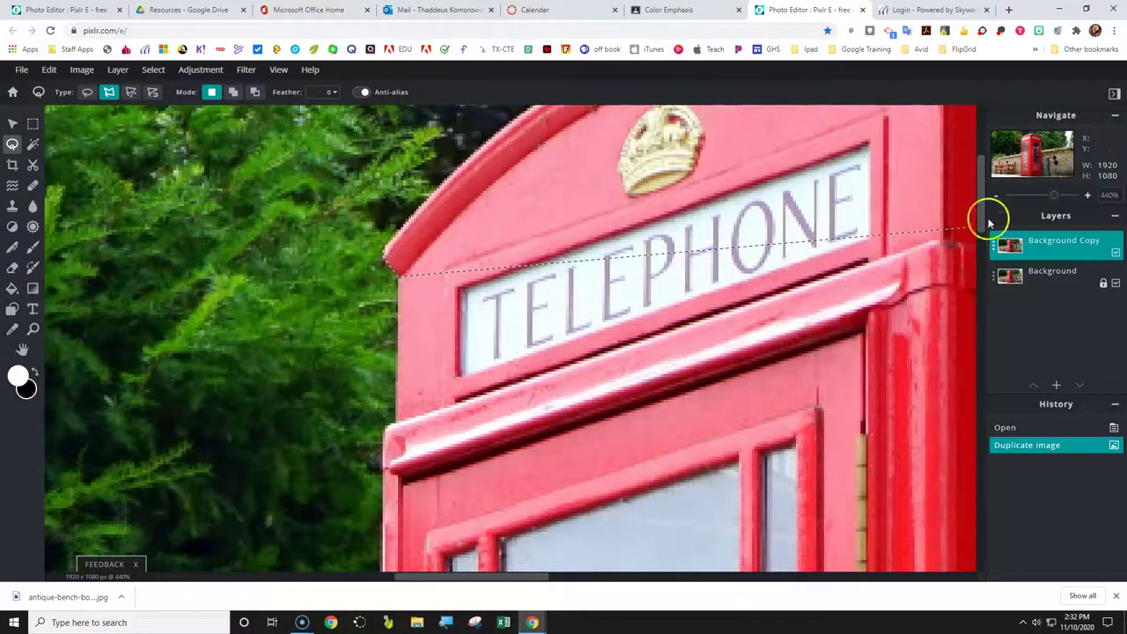
- Trace the selection from the roof corner down the booth's left side to the ledge below the TELEPHONE sign
{"action": "left_click", "coordinate": [1087, 195]}
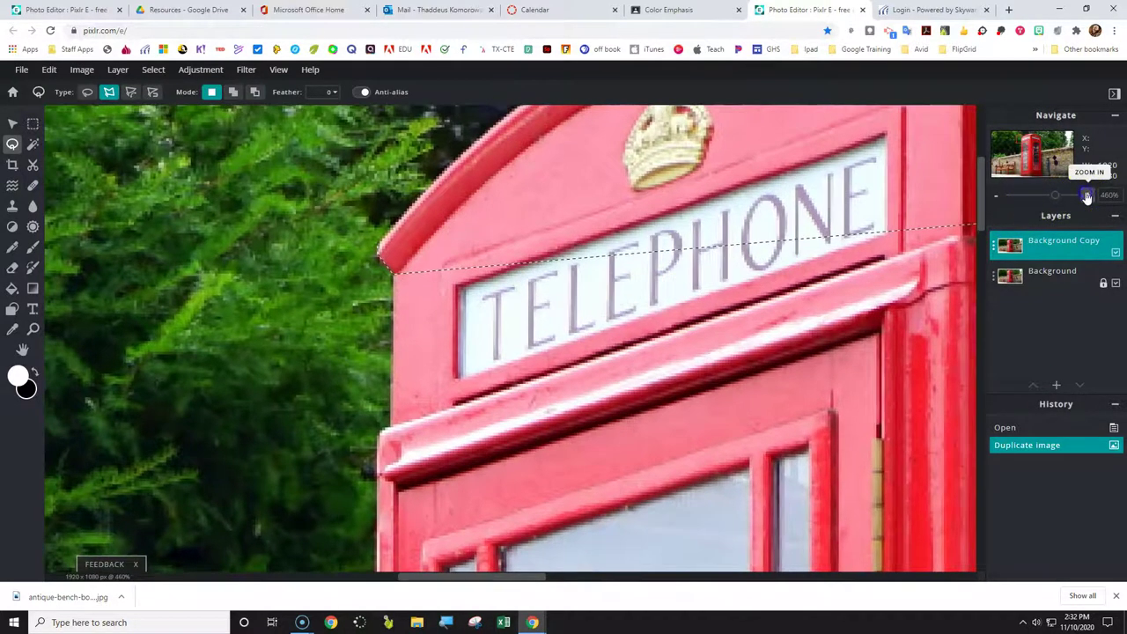
{"action": "left_click", "coordinate": [1087, 196]}
{"action": "left_click", "coordinate": [1088, 195]}
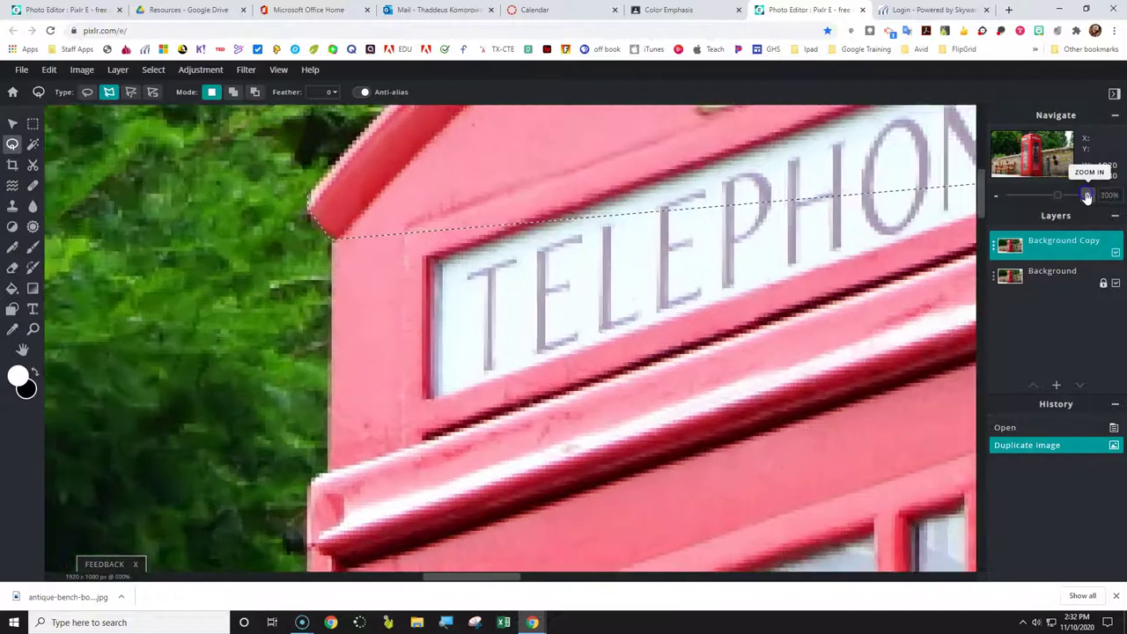
{"action": "left_click", "coordinate": [1087, 196]}
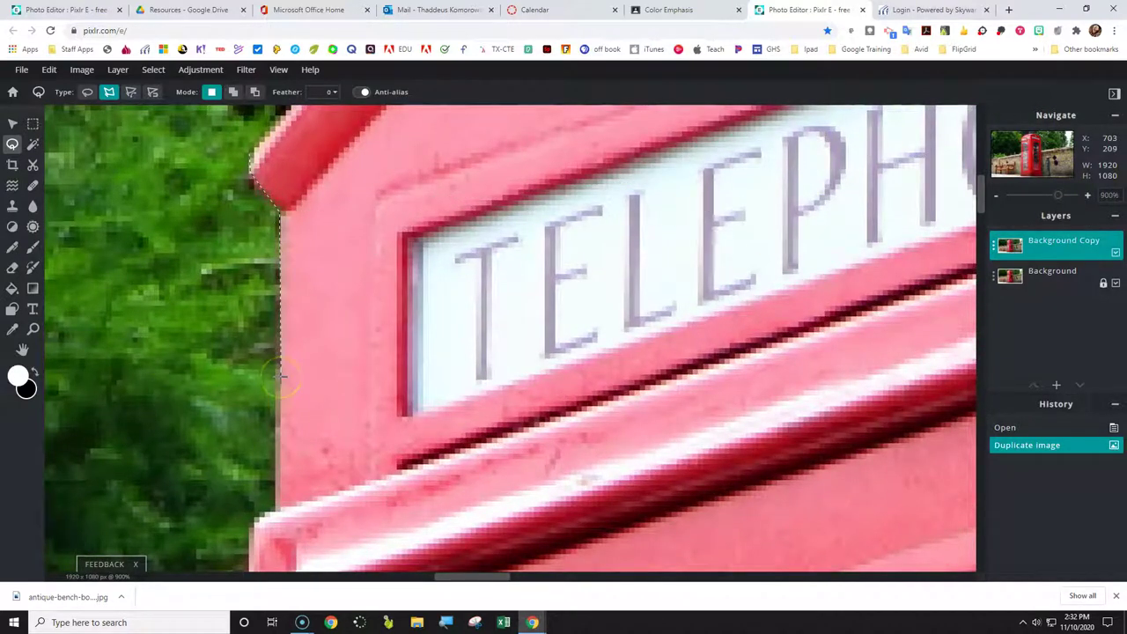
{"action": "left_click", "coordinate": [278, 510]}
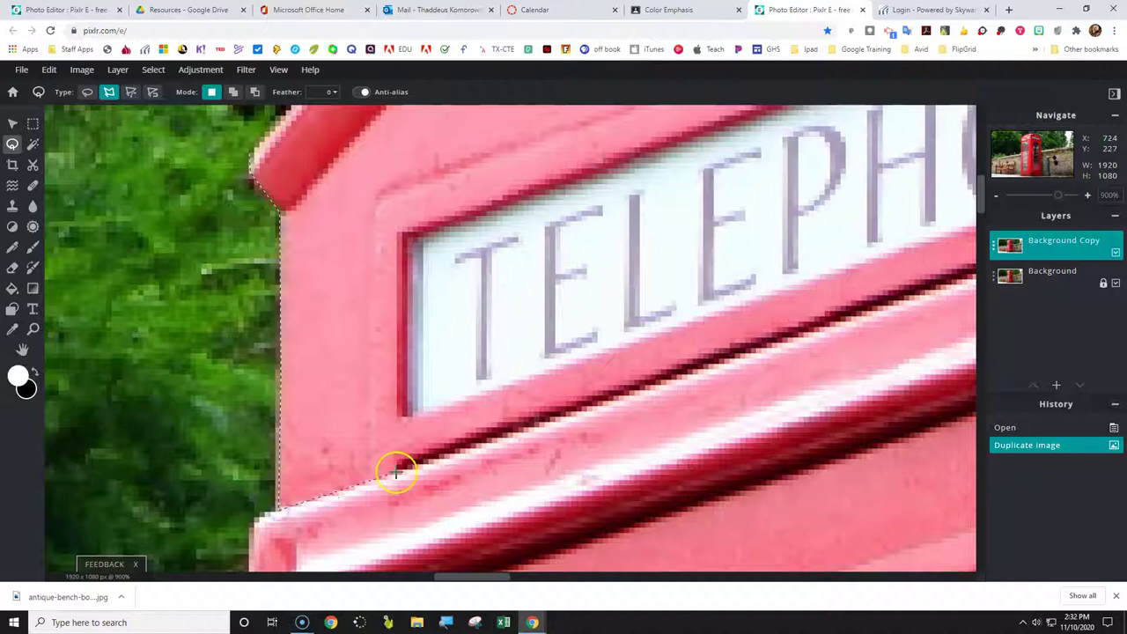
{"action": "left_click_drag", "start_coordinate": [490, 576], "coordinate": [481, 578]}
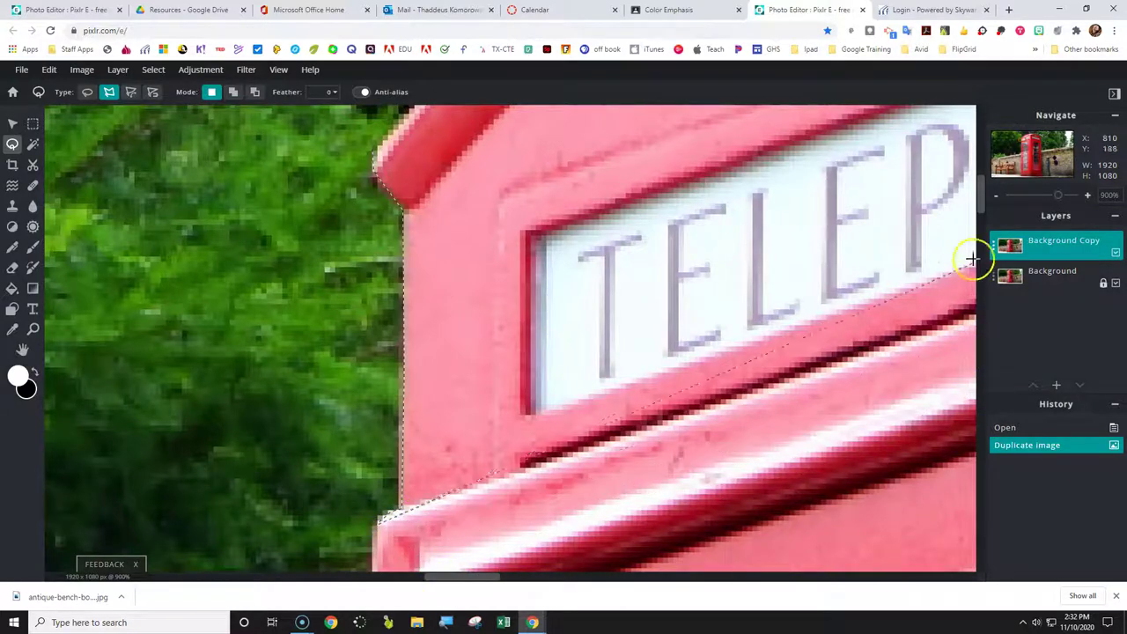
- Continue the polygonal lasso selection down the booth's left edge, from below the TELEPHONE sign to the base ledge
{"action": "left_click_drag", "start_coordinate": [980, 208], "coordinate": [978, 251]}
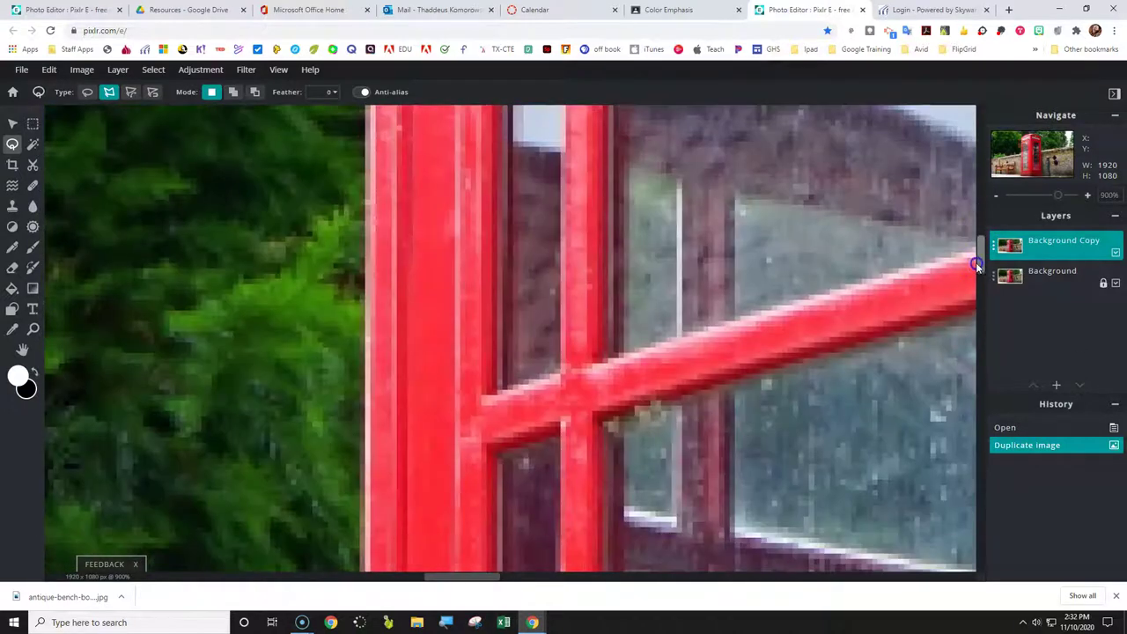
{"action": "left_click", "coordinate": [368, 306]}
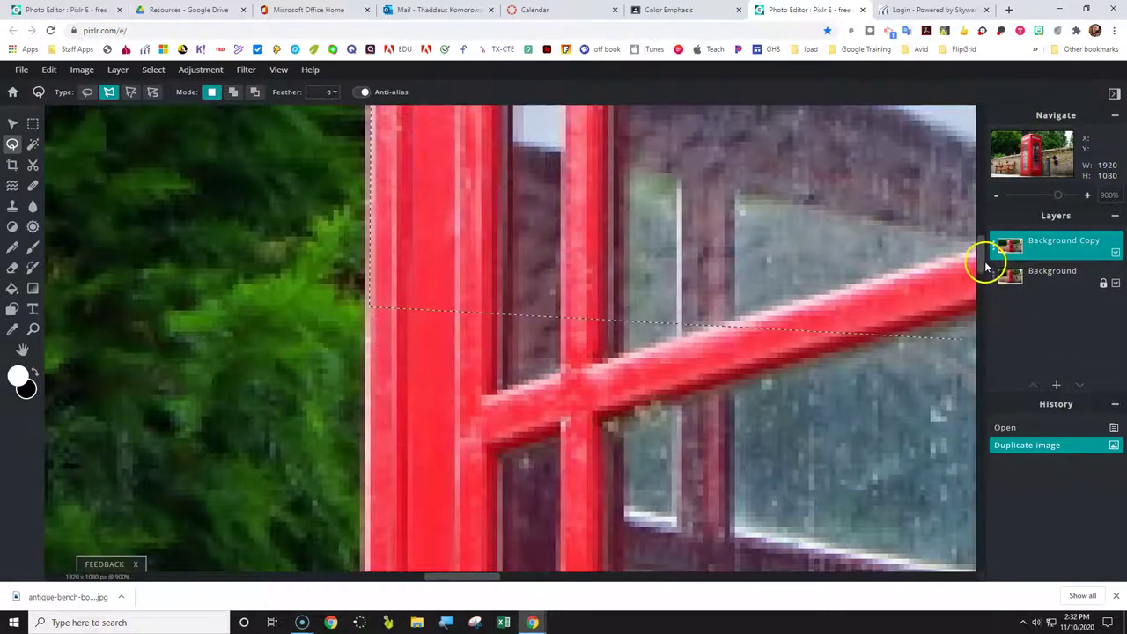
{"action": "left_click_drag", "start_coordinate": [983, 259], "coordinate": [982, 289]}
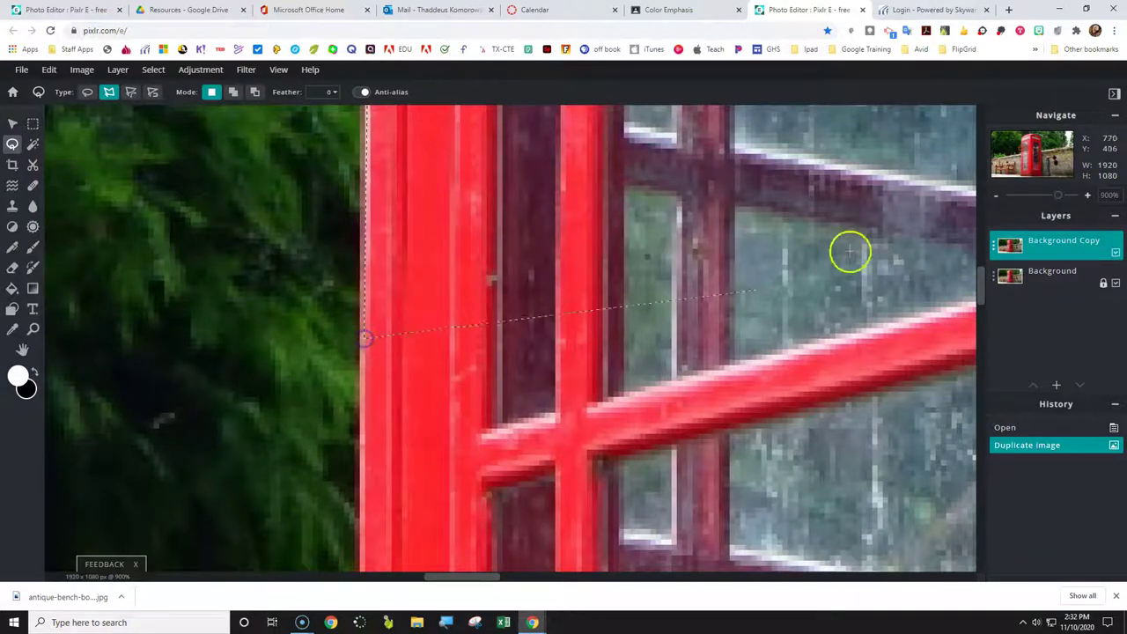
{"action": "left_click_drag", "start_coordinate": [978, 277], "coordinate": [972, 334]}
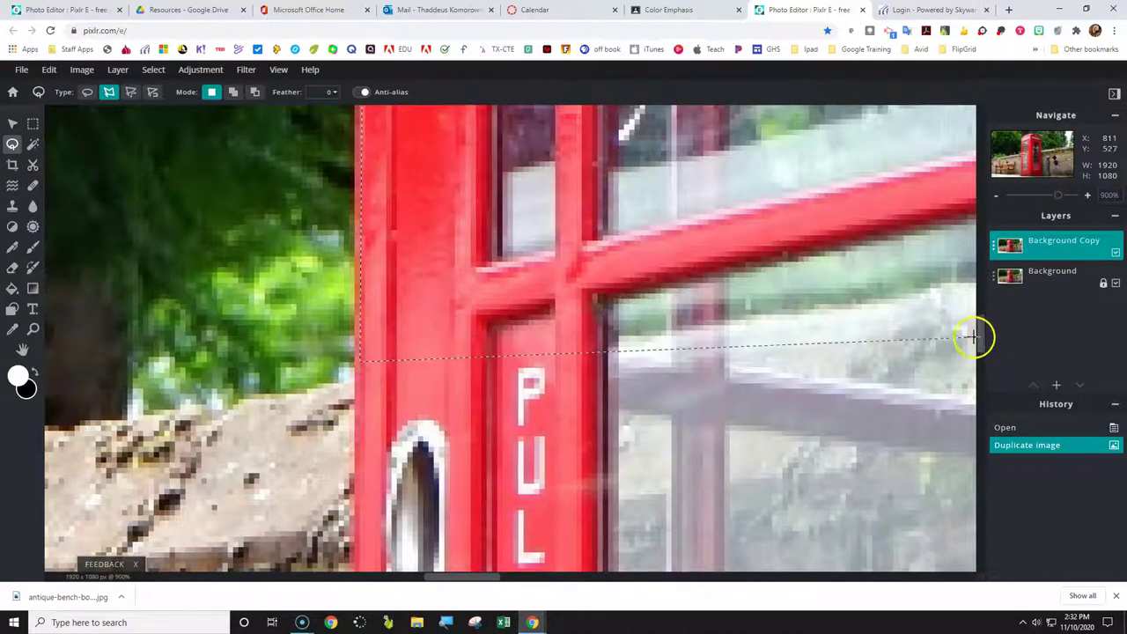
{"action": "left_click_drag", "start_coordinate": [984, 339], "coordinate": [981, 384]}
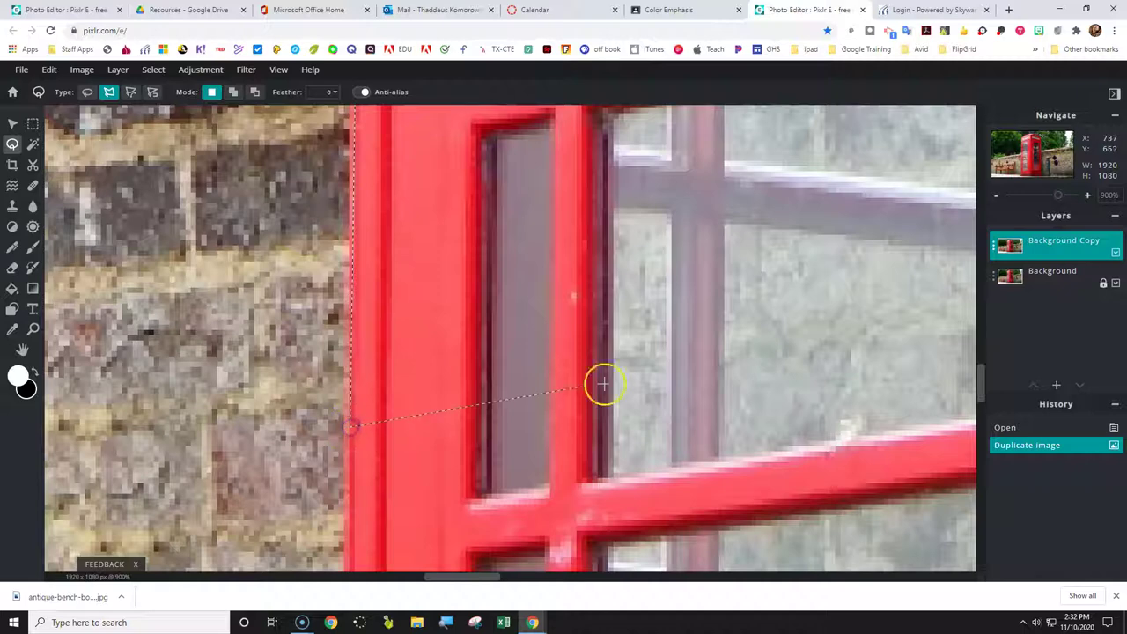
{"action": "left_click_drag", "start_coordinate": [984, 383], "coordinate": [977, 527]}
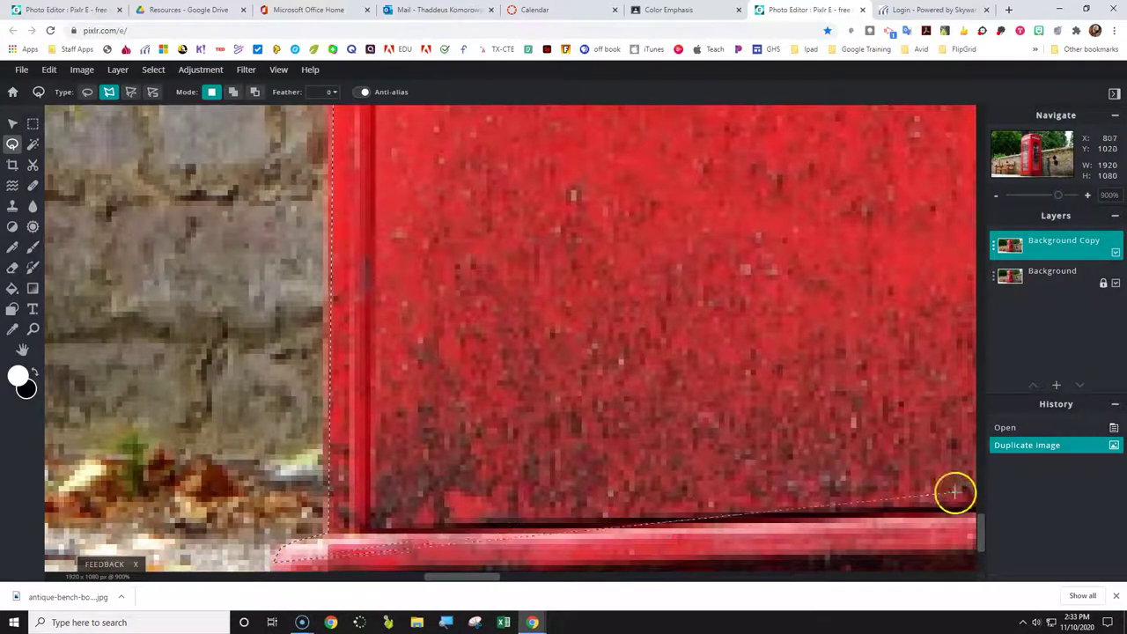
- Carry the lasso around the booth's base, running slightly below it on the ground and up around the right end of the base
{"action": "left_click_drag", "start_coordinate": [978, 522], "coordinate": [976, 543]}
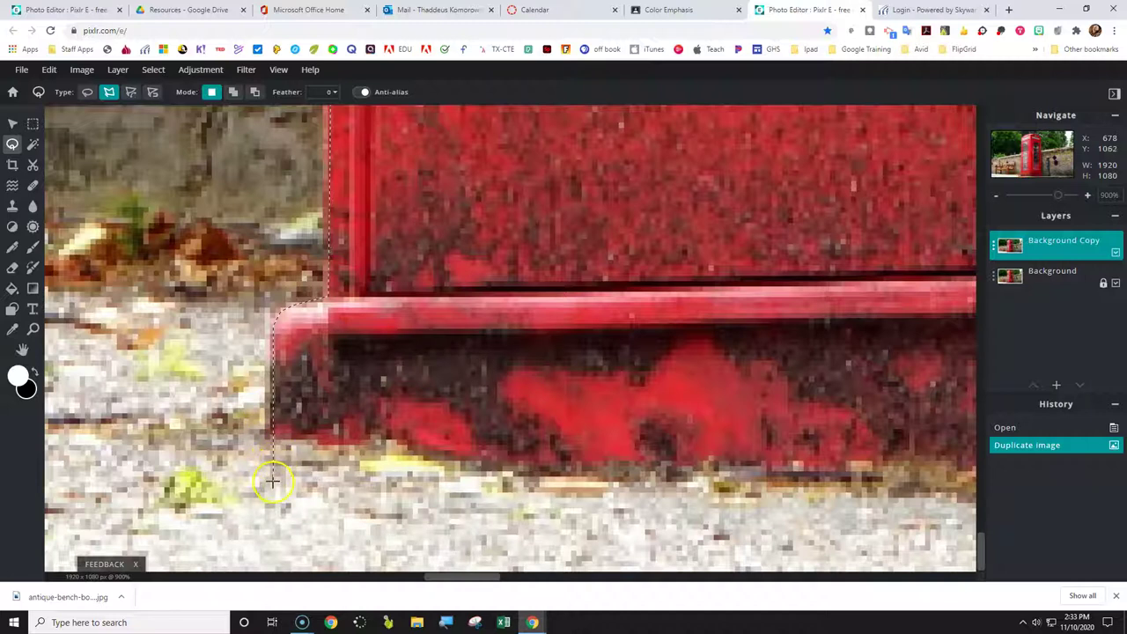
{"action": "left_click", "coordinate": [601, 521]}
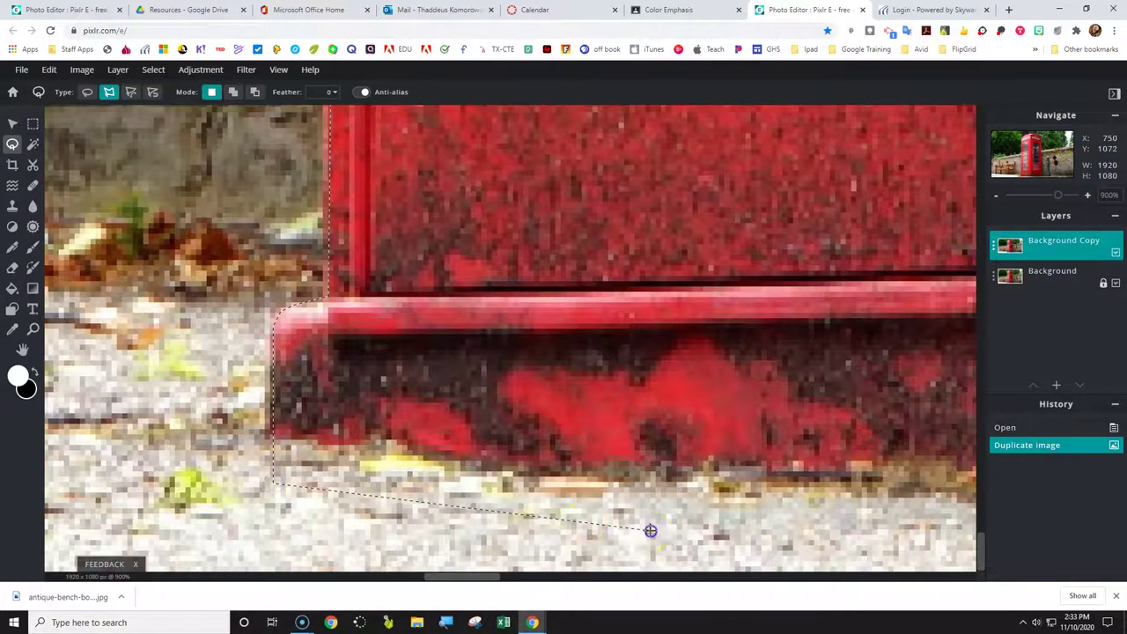
{"action": "left_click_drag", "start_coordinate": [490, 576], "coordinate": [686, 575]}
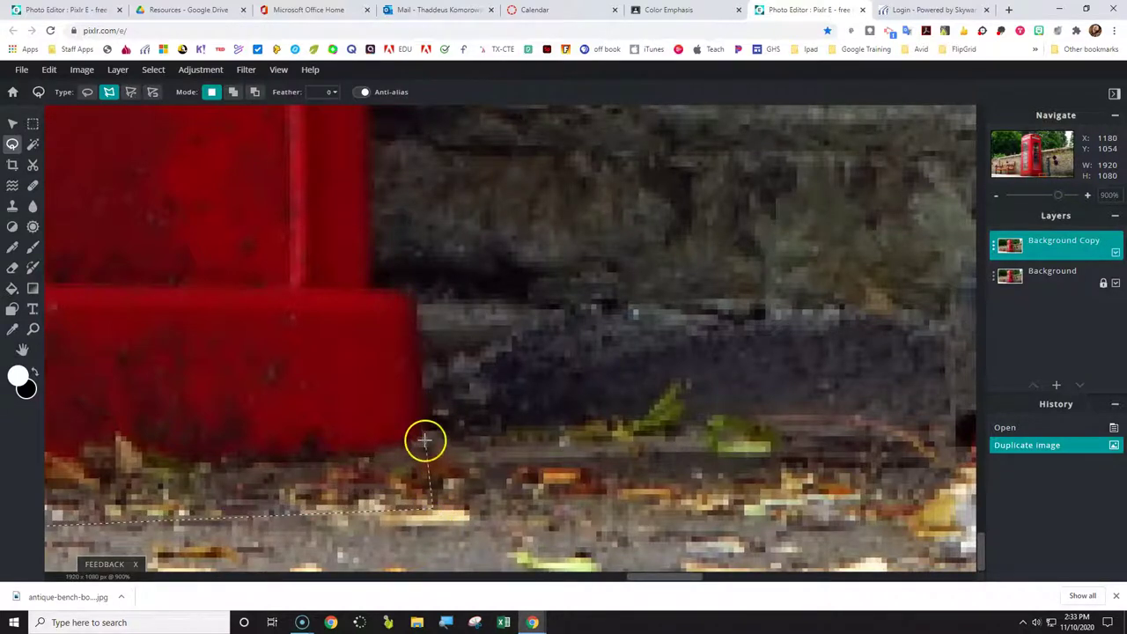
{"action": "left_click_drag", "start_coordinate": [425, 441], "coordinate": [413, 308]}
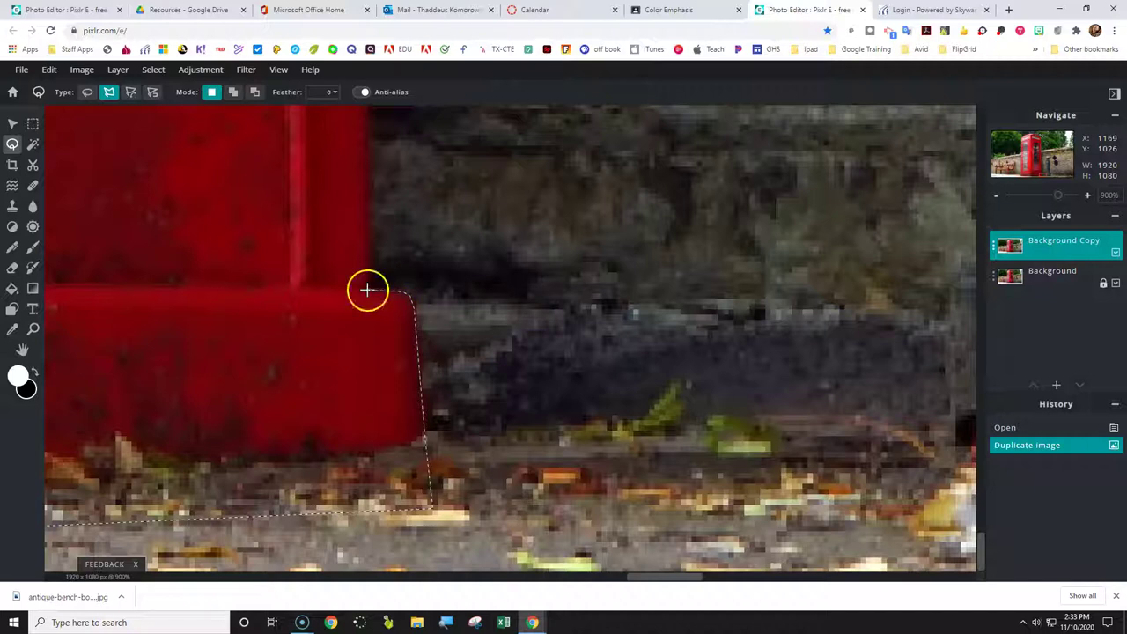
- Trace the selection up the booth's right edge, around the ledge below the TELEPHONE sign, to the underside of the roof's right corner
{"action": "mouse_move", "coordinate": [369, 290]}
{"action": "left_mouse_down"}
{"action": "mouse_move", "coordinate": [681, 247]}
{"action": "mouse_move", "coordinate": [913, 257]}
{"action": "mouse_move", "coordinate": [986, 473]}
{"action": "left_mouse_up"}
{"action": "mouse_move", "coordinate": [984, 543]}
{"action": "left_mouse_down"}
{"action": "mouse_move", "coordinate": [963, 478]}
{"action": "mouse_move", "coordinate": [911, 453]}
{"action": "mouse_move", "coordinate": [354, 273]}
{"action": "mouse_move", "coordinate": [981, 402]}
{"action": "mouse_move", "coordinate": [980, 478]}
{"action": "mouse_move", "coordinate": [969, 443]}
{"action": "mouse_move", "coordinate": [621, 343]}
{"action": "mouse_move", "coordinate": [332, 216]}
{"action": "mouse_move", "coordinate": [350, 204]}
{"action": "left_mouse_up"}
{"action": "left_click", "coordinate": [350, 203]}
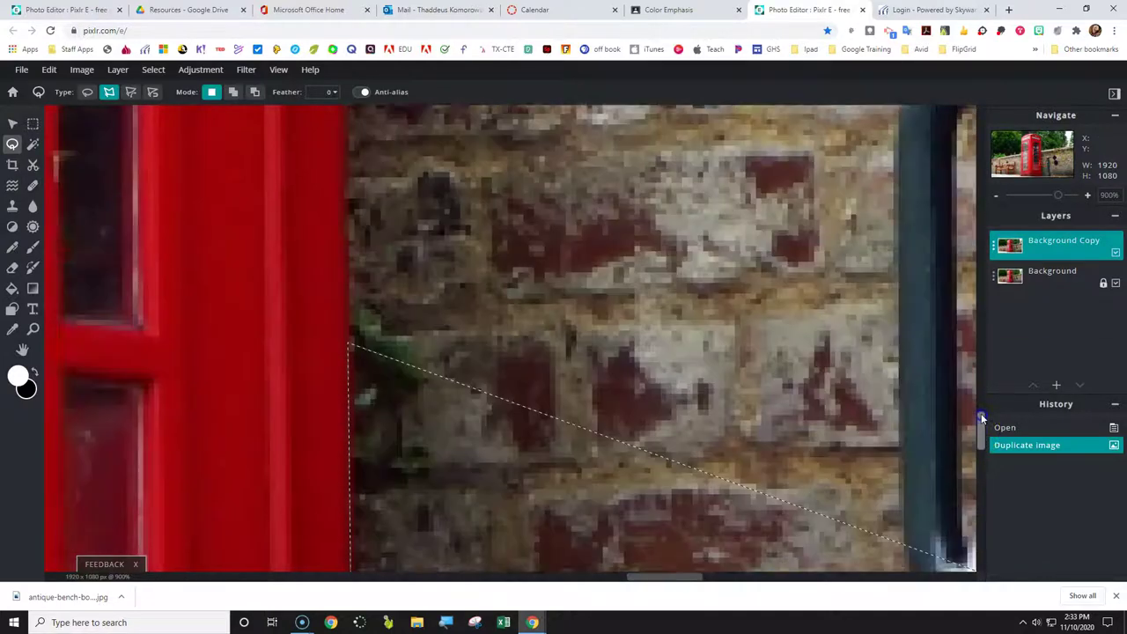
{"action": "left_click_drag", "start_coordinate": [981, 413], "coordinate": [983, 343]}
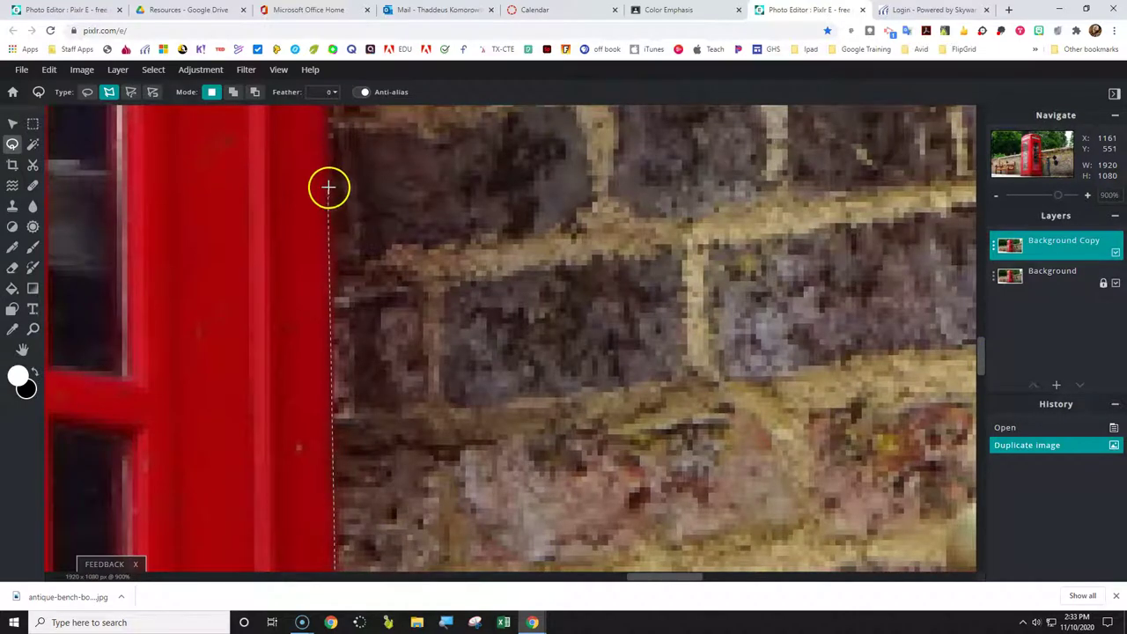
{"action": "left_click_drag", "start_coordinate": [978, 360], "coordinate": [982, 285]}
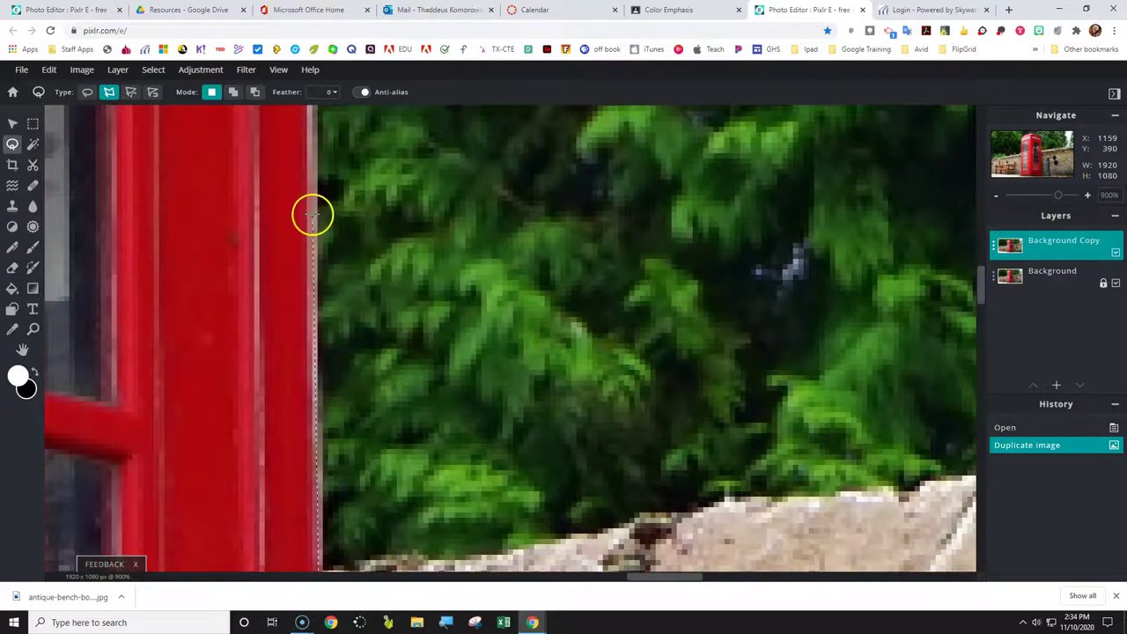
{"action": "mouse_move", "coordinate": [980, 289]}
{"action": "left_mouse_down"}
{"action": "mouse_move", "coordinate": [993, 176]}
{"action": "mouse_move", "coordinate": [1002, 209]}
{"action": "left_mouse_up"}
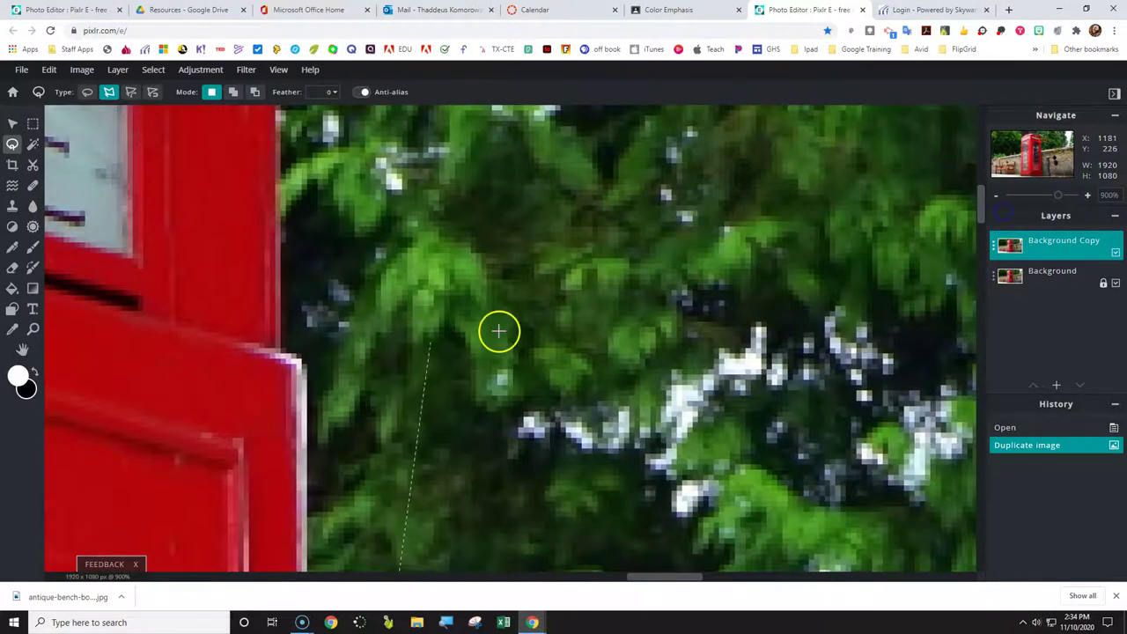
{"action": "left_click", "coordinate": [299, 364]}
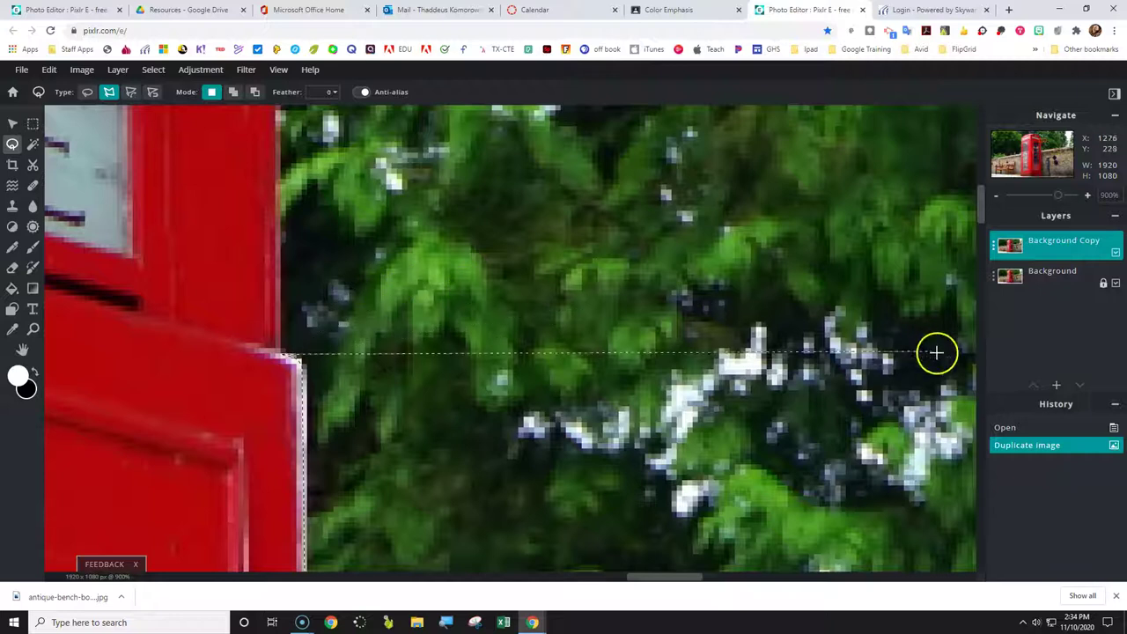
{"action": "left_click_drag", "start_coordinate": [983, 209], "coordinate": [981, 183]}
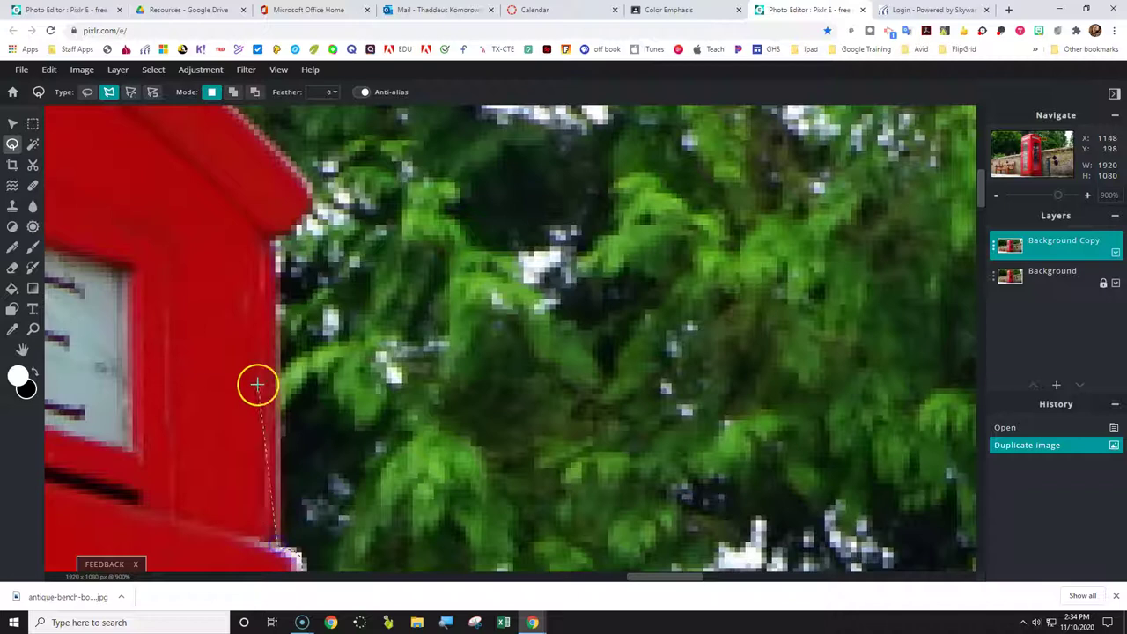
{"action": "left_click", "coordinate": [272, 237]}
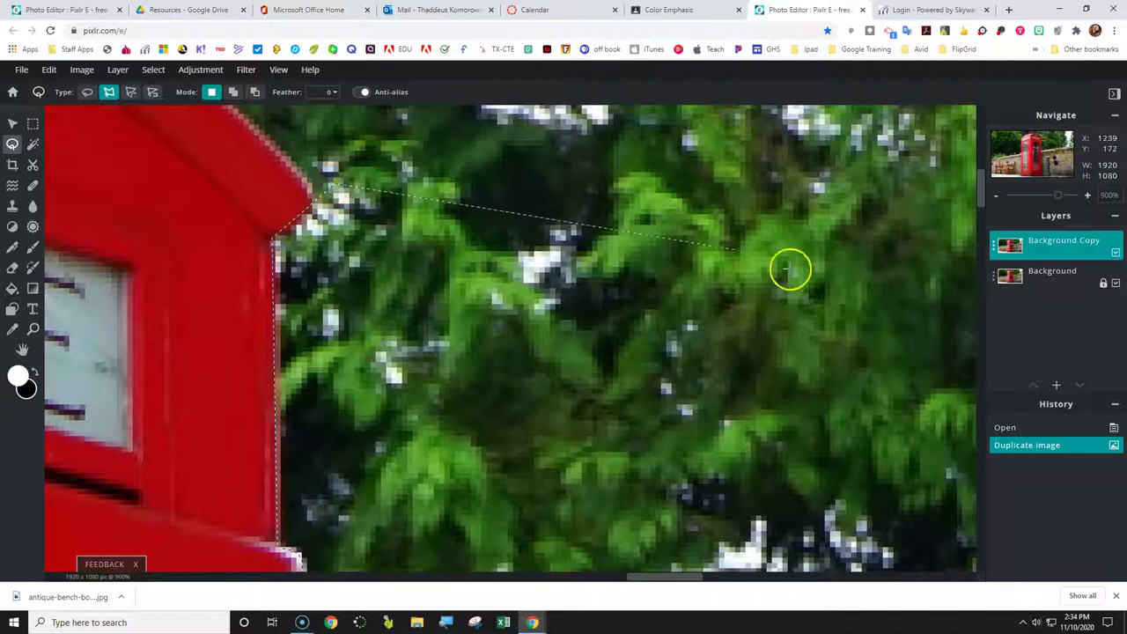
- Carry the selection around the roof's right corner and loosely over the right half of the roof, leaving a margin of background
{"action": "left_click_drag", "start_coordinate": [979, 195], "coordinate": [983, 174]}
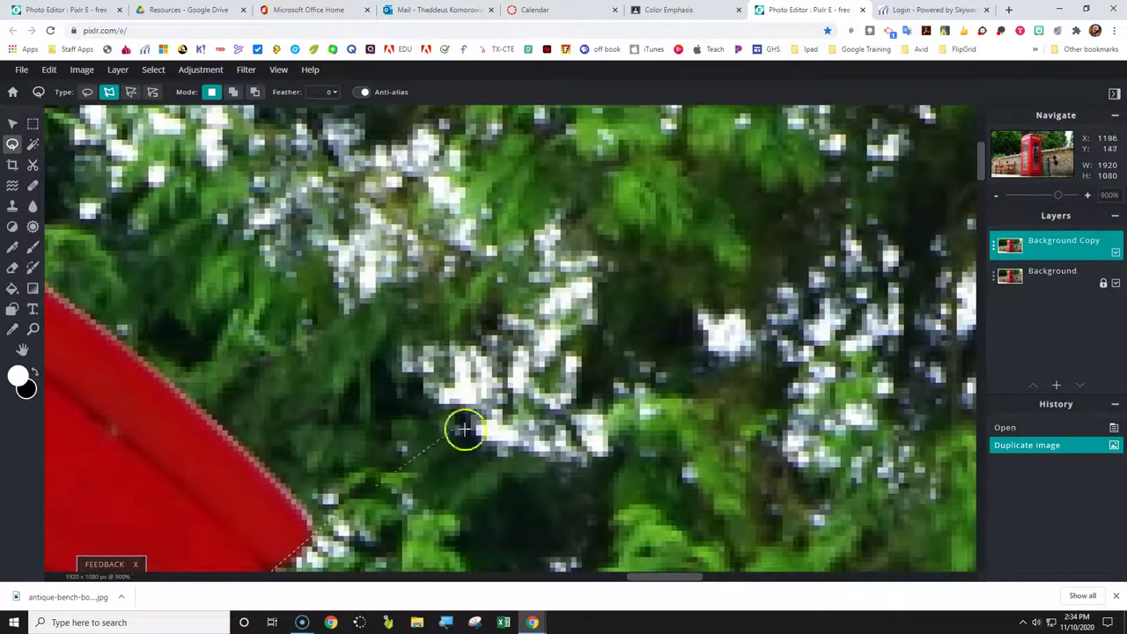
{"action": "left_click", "coordinate": [328, 499]}
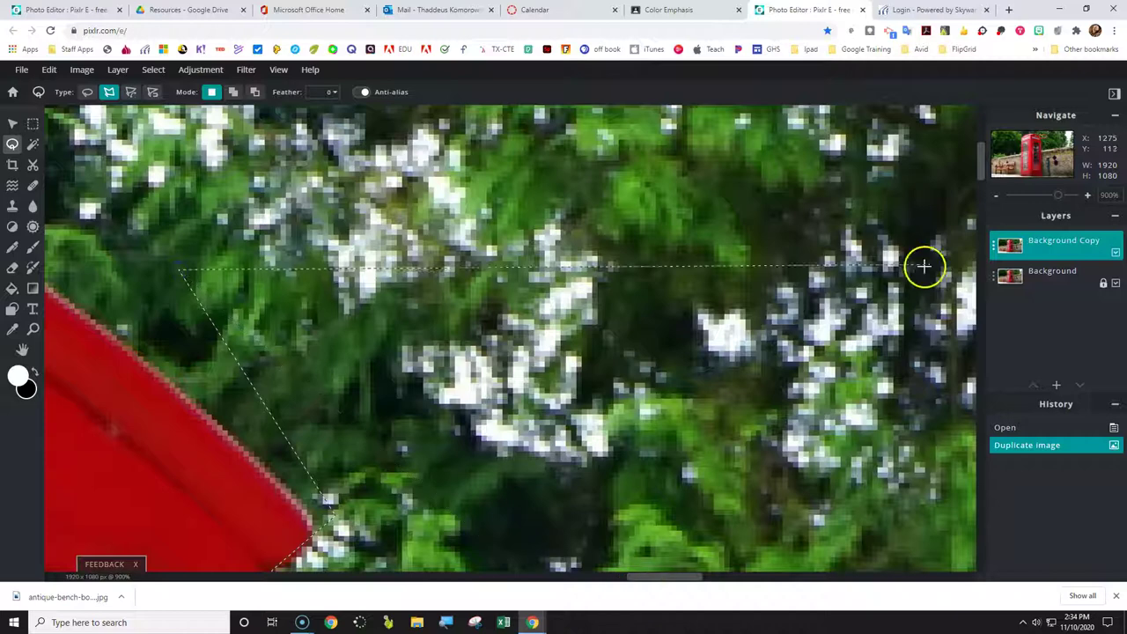
{"action": "left_click", "coordinate": [995, 197]}
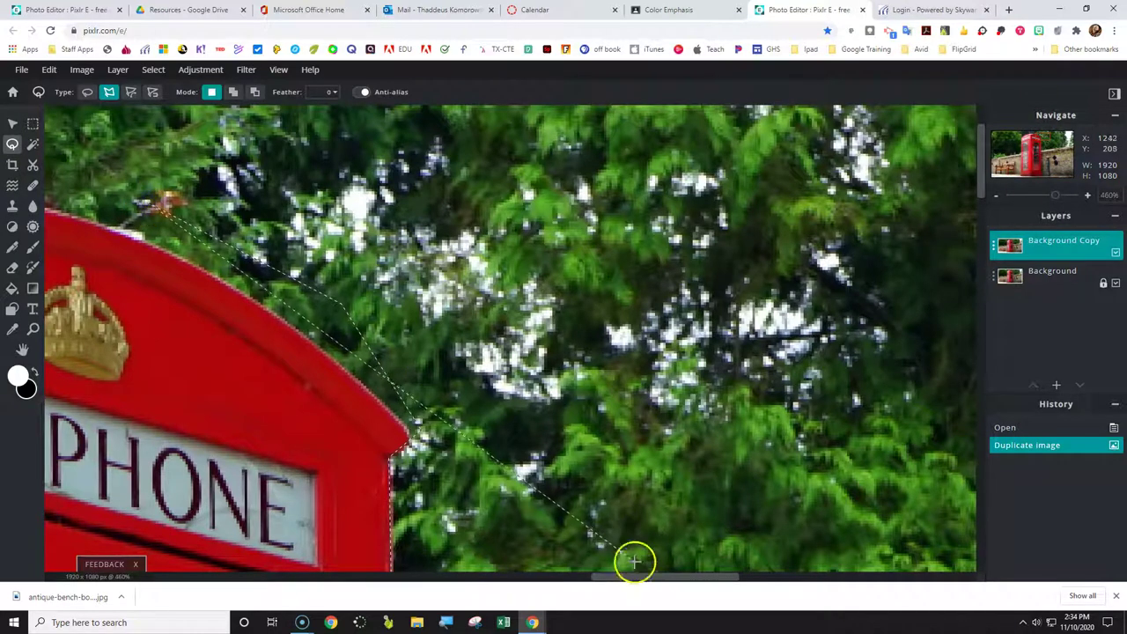
{"action": "left_click_drag", "start_coordinate": [642, 574], "coordinate": [561, 574]}
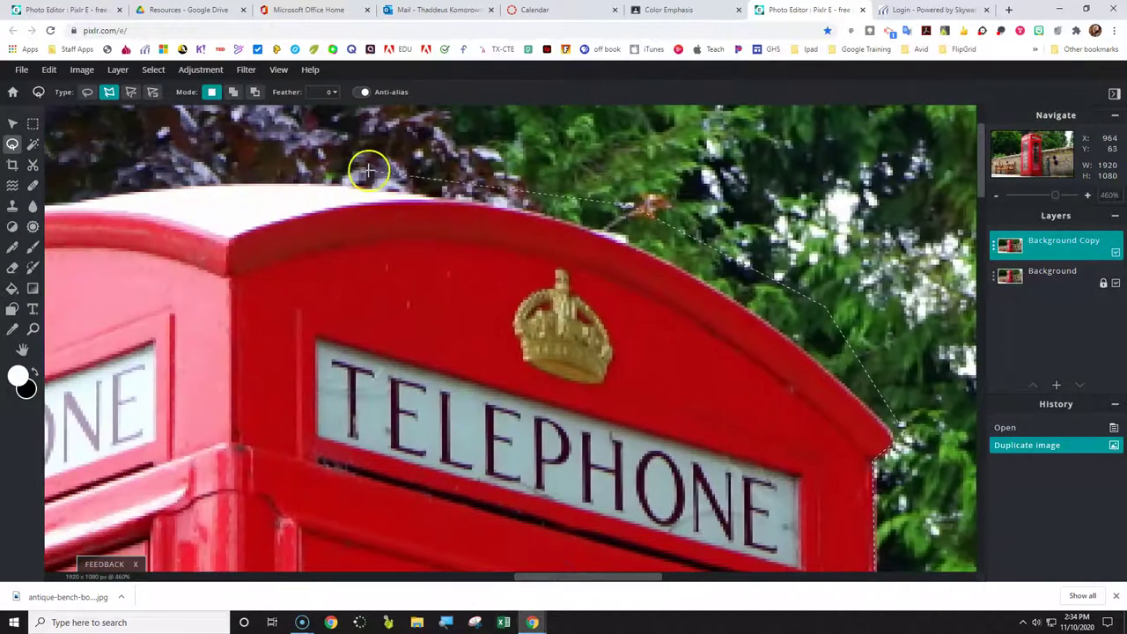
{"action": "left_click", "coordinate": [378, 145]}
{"action": "left_click", "coordinate": [156, 161]}
{"action": "left_click", "coordinate": [200, 187]}
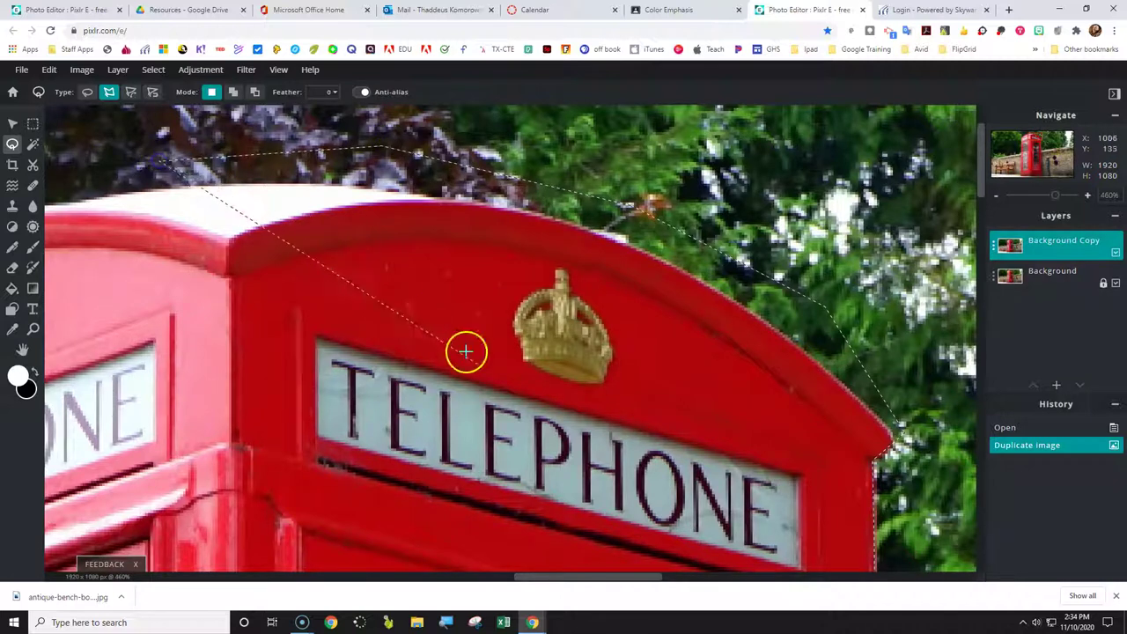
- Outline the left half of the roof loosely and close the selection at the roof's lower-left corner
{"action": "left_click_drag", "start_coordinate": [563, 576], "coordinate": [475, 578]}
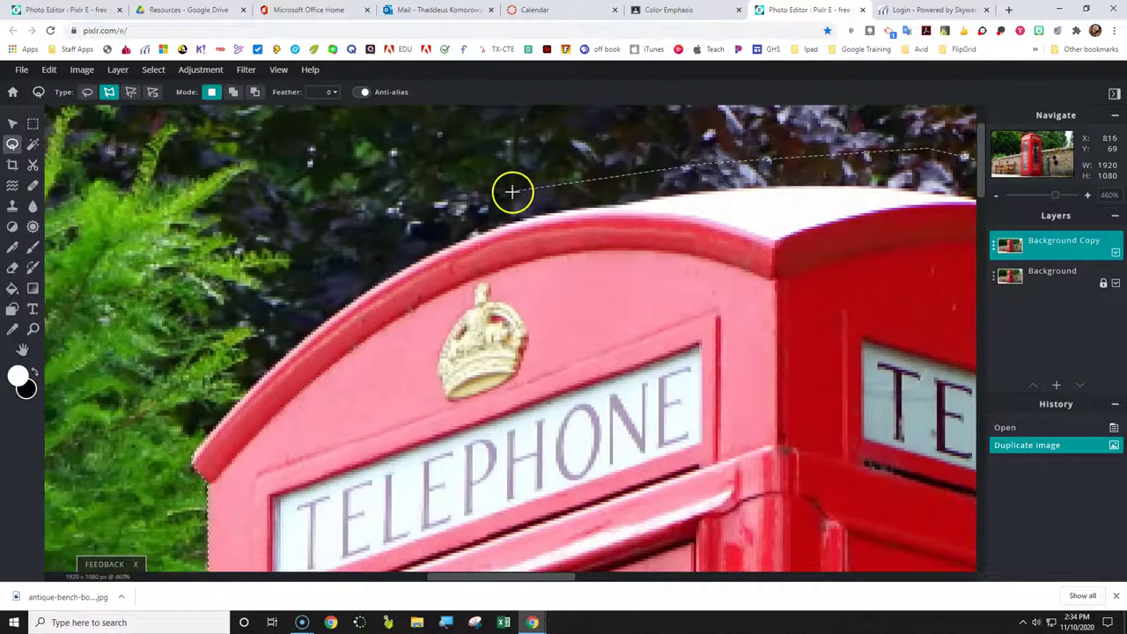
{"action": "left_click", "coordinate": [469, 207]}
{"action": "left_click", "coordinate": [354, 263]}
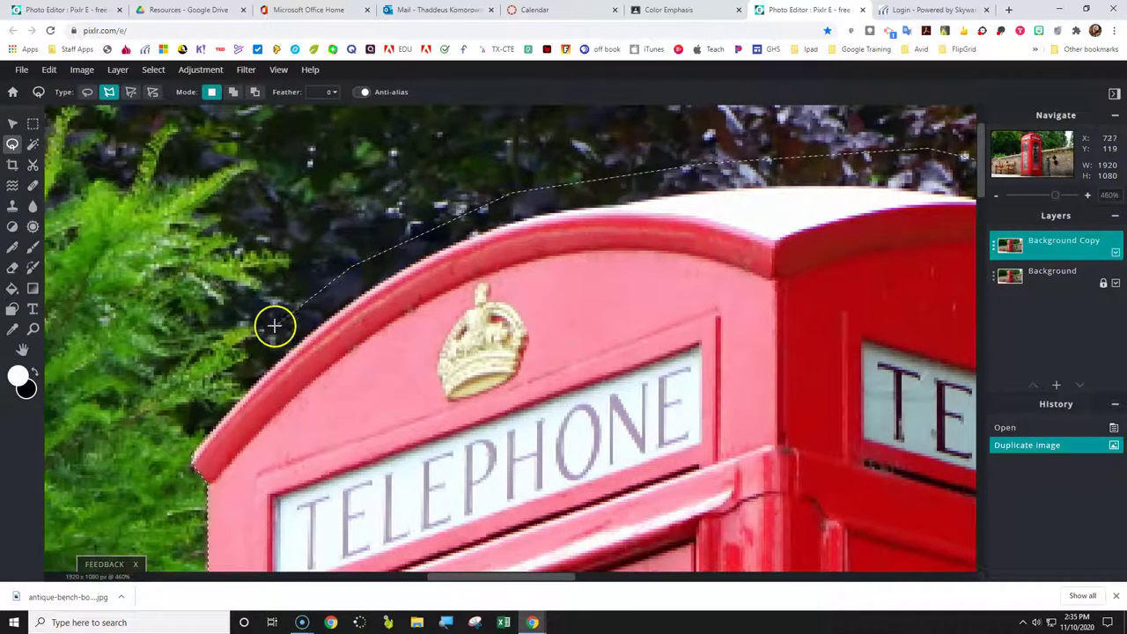
{"action": "left_click", "coordinate": [235, 377]}
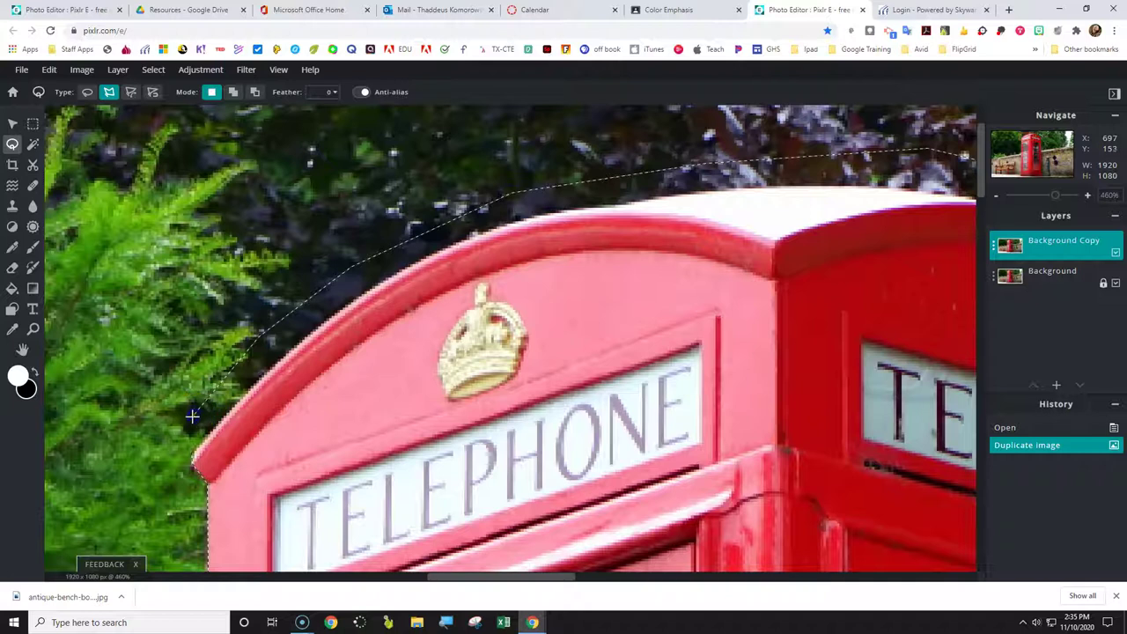
{"action": "double_click", "coordinate": [192, 453]}
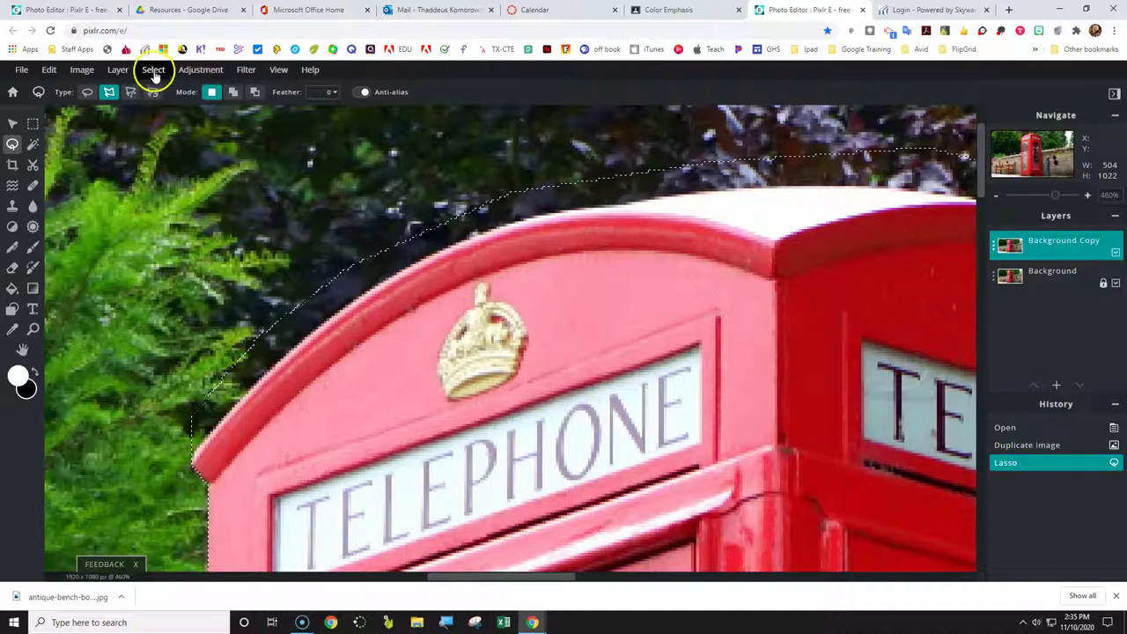
- Invert the booth selection and delete everything outside the booth from the Background Copy layer
{"action": "left_click", "coordinate": [280, 72]}
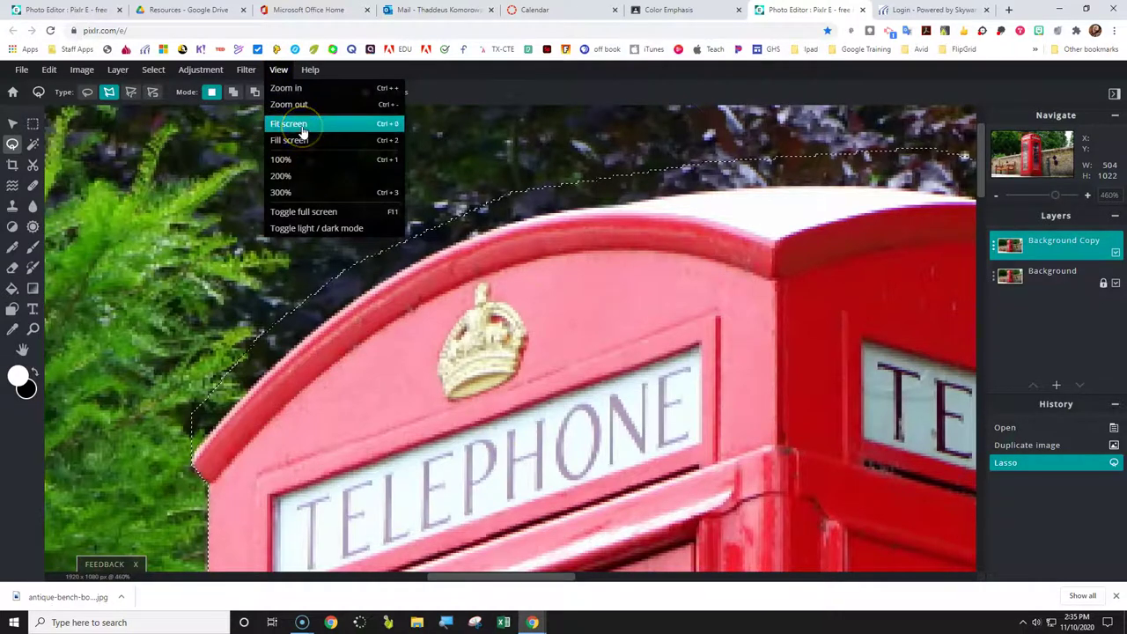
{"action": "left_click", "coordinate": [300, 124]}
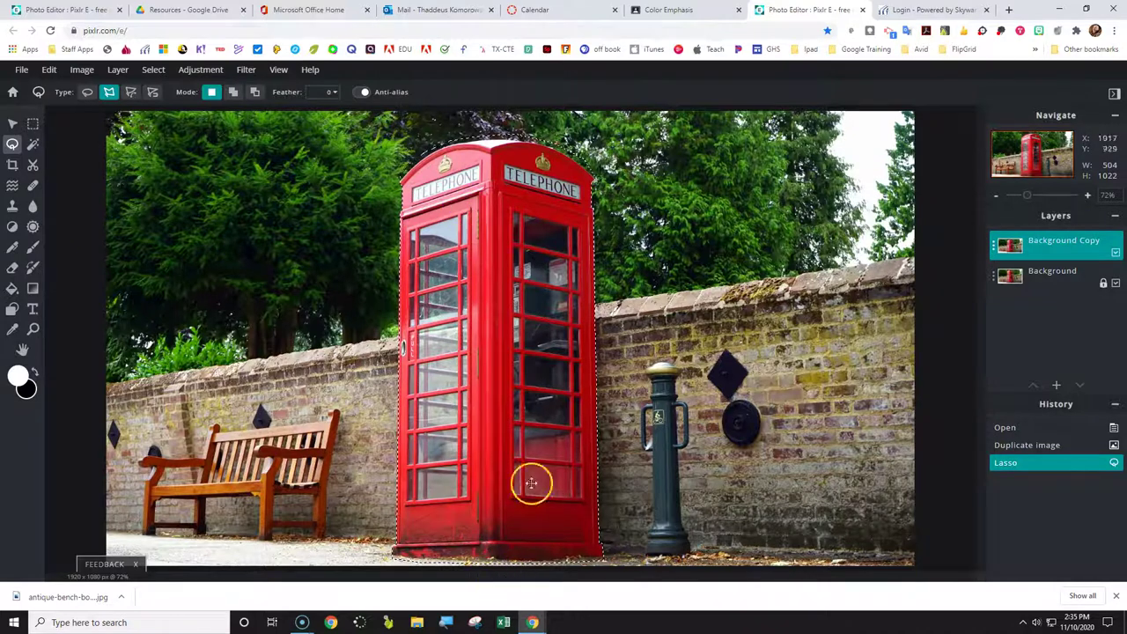
{"action": "left_click", "coordinate": [153, 70]}
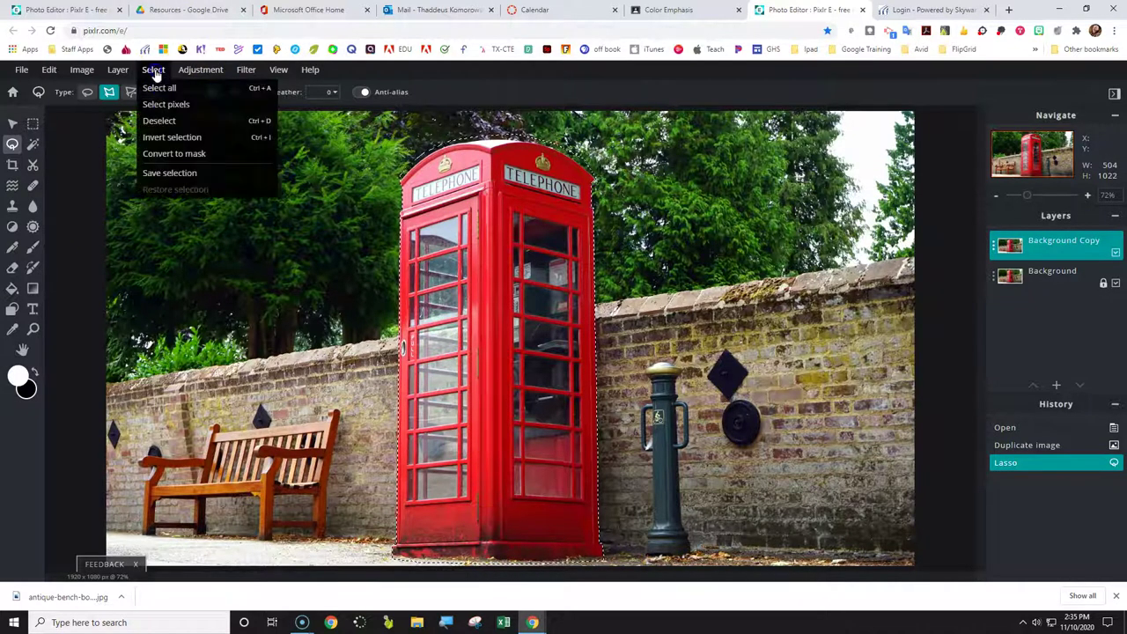
{"action": "left_click", "coordinate": [164, 138]}
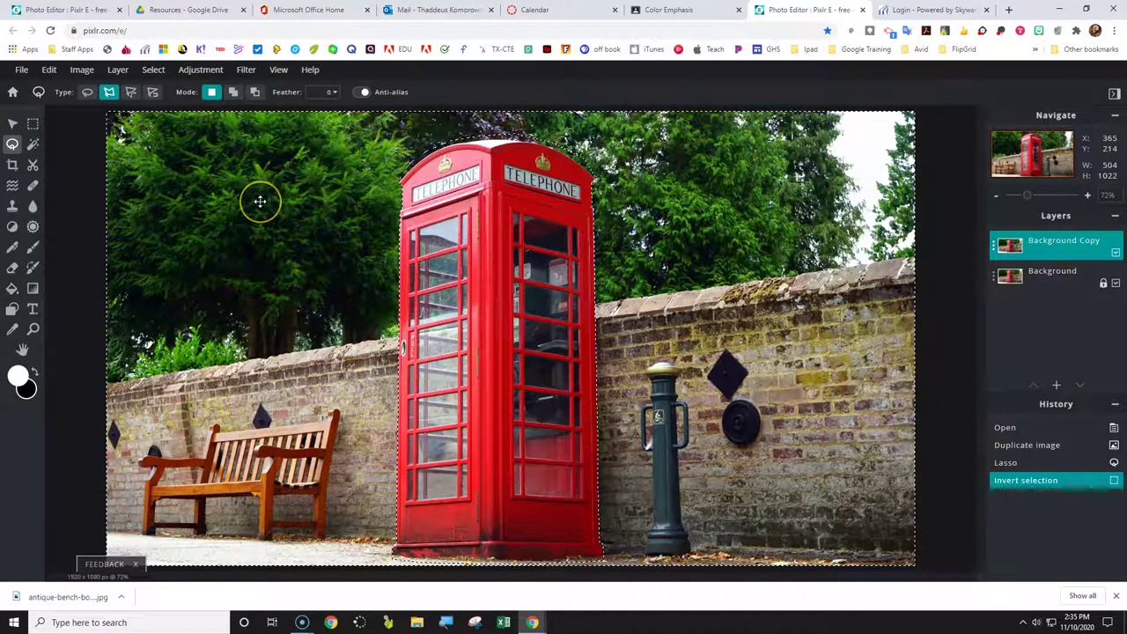
{"action": "key", "text": "Delete"}
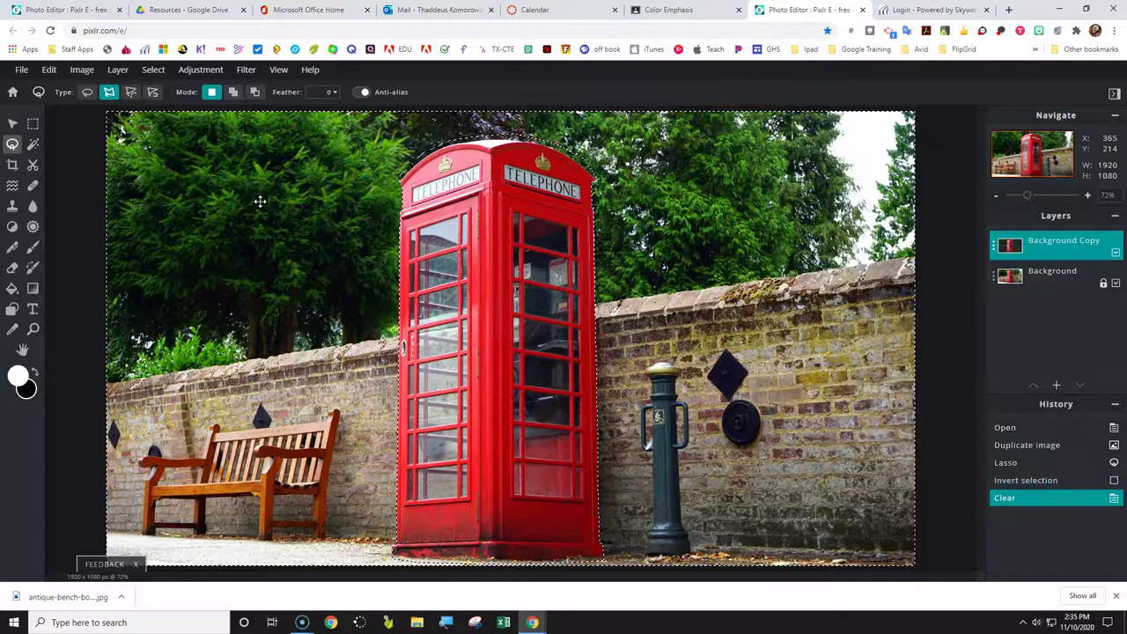
- Hide the Background layer so only the cut-out booth shows, and deselect the selection
{"action": "left_click", "coordinate": [1116, 284]}
{"action": "left_click_drag", "start_coordinate": [1061, 284], "coordinate": [1031, 251]}
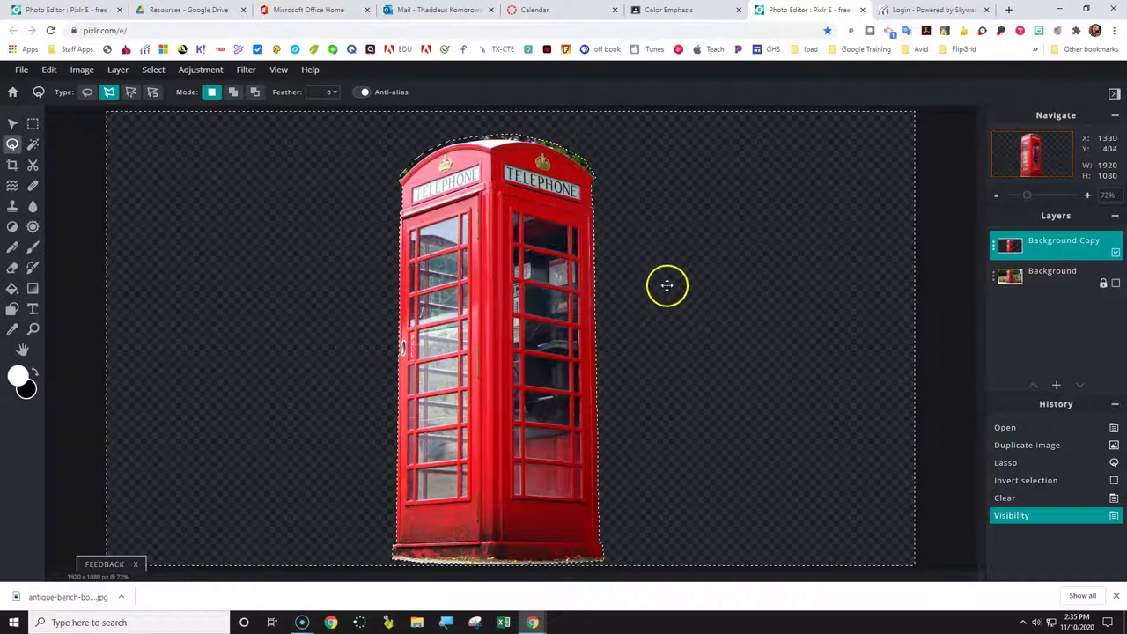
{"action": "left_click", "coordinate": [153, 70]}
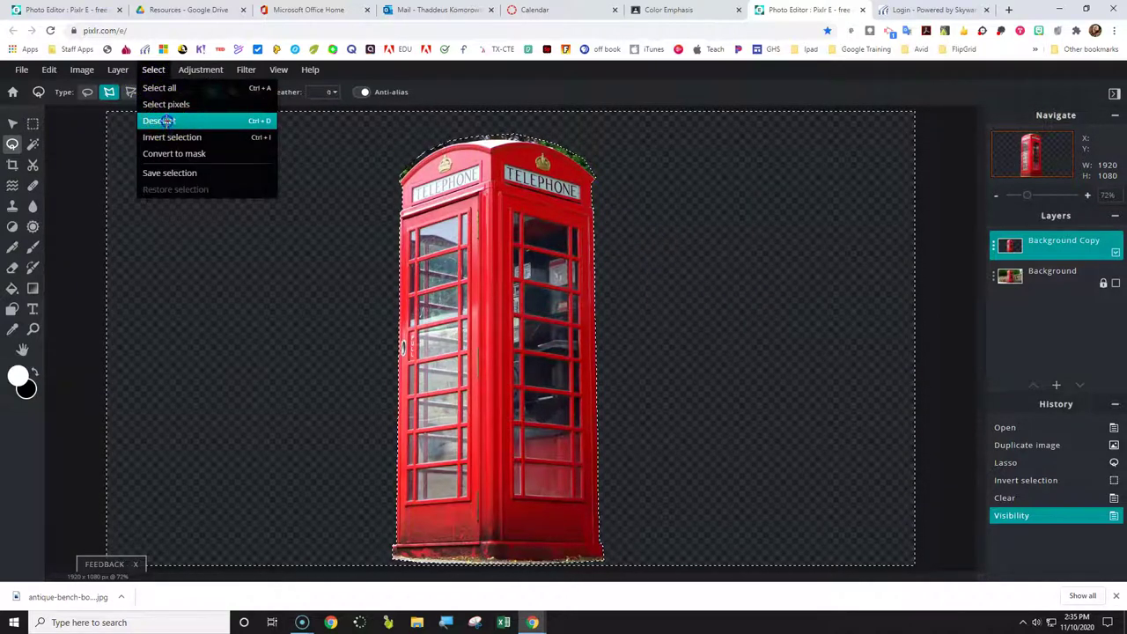
{"action": "left_click", "coordinate": [166, 120]}
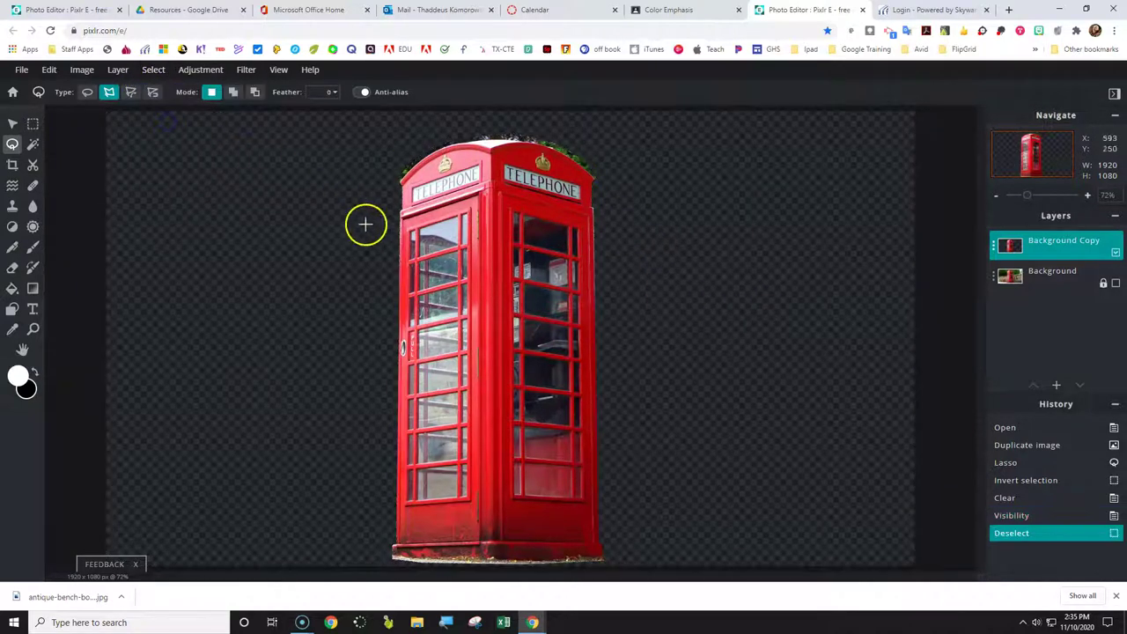
- Start a selection with the curved lasso at the roof's left corner and trace the left arch's outer edge up toward the crown
{"action": "left_click", "coordinate": [131, 95]}
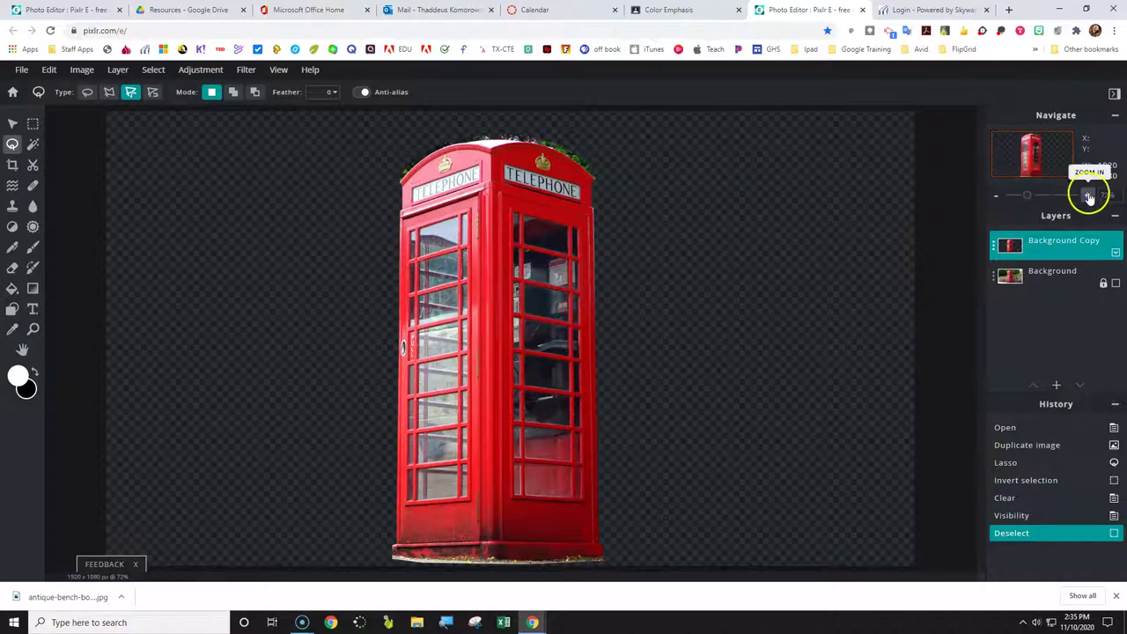
{"action": "scroll", "coordinate": [1070, 185], "scroll_direction": "down", "scroll_amount": 1}
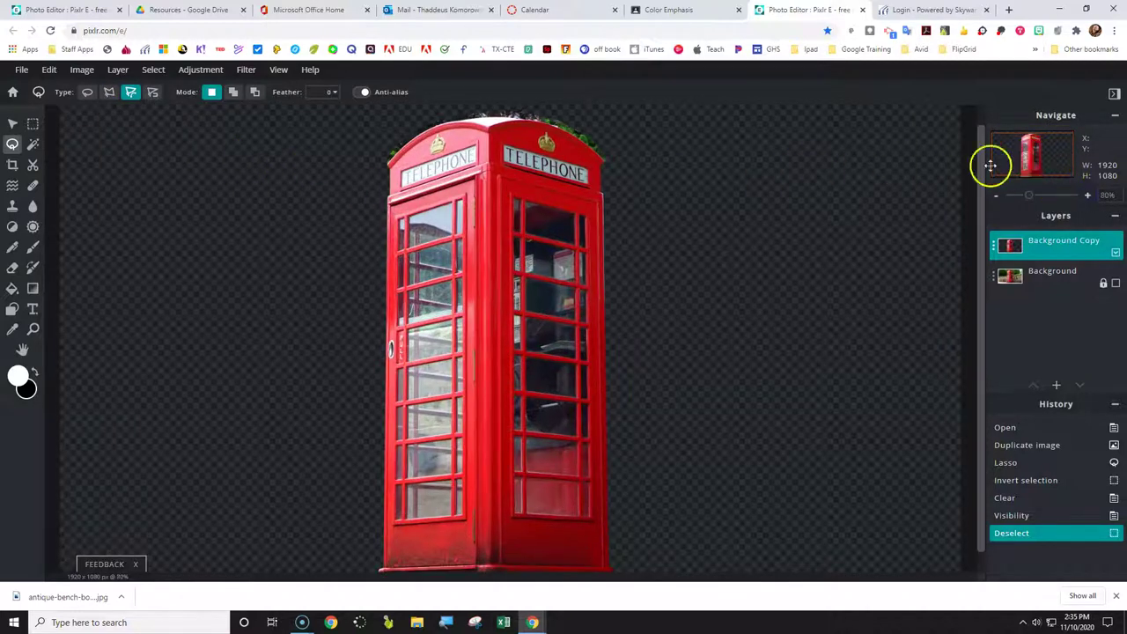
{"action": "scroll", "coordinate": [399, 155], "scroll_direction": "up", "scroll_amount": 8}
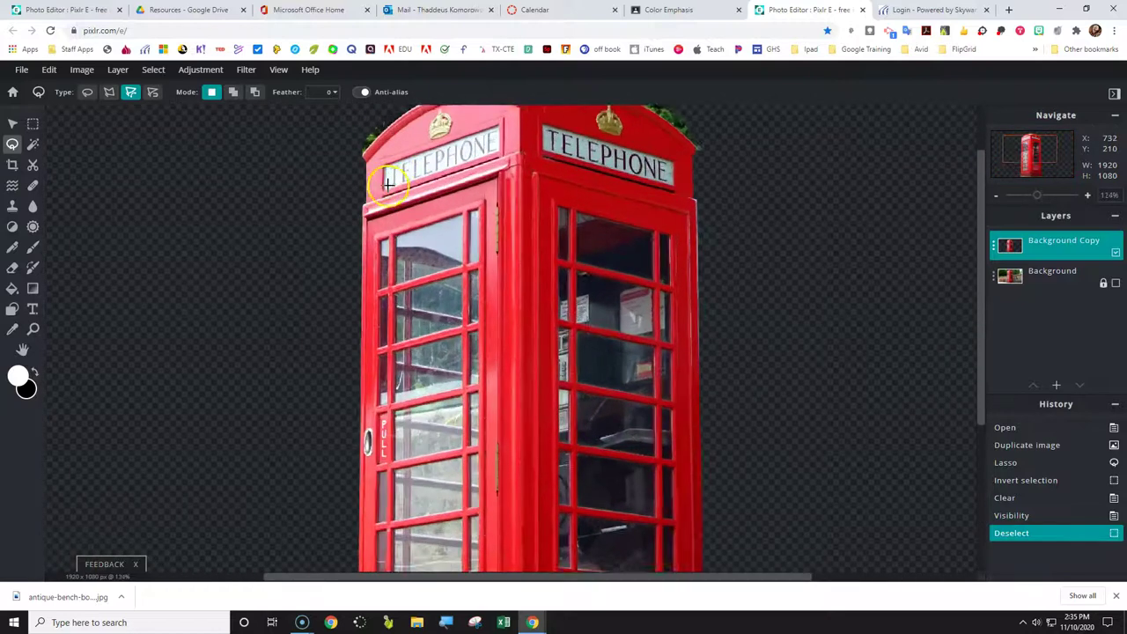
{"action": "scroll", "coordinate": [363, 145], "scroll_direction": "up", "scroll_amount": 5}
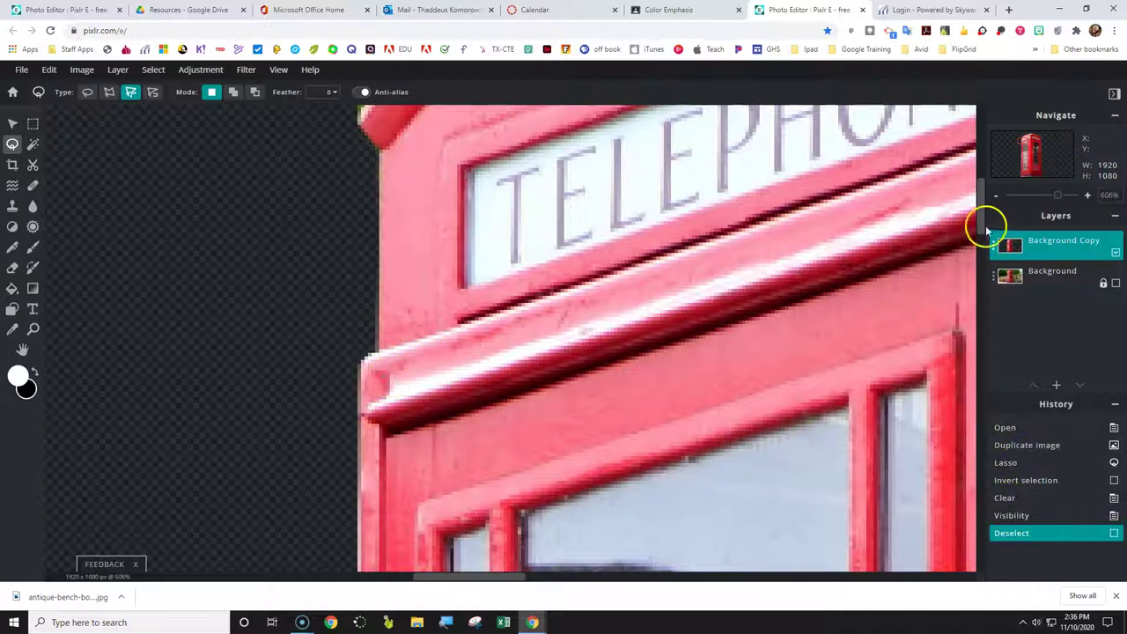
{"action": "left_click_drag", "start_coordinate": [979, 220], "coordinate": [982, 189]}
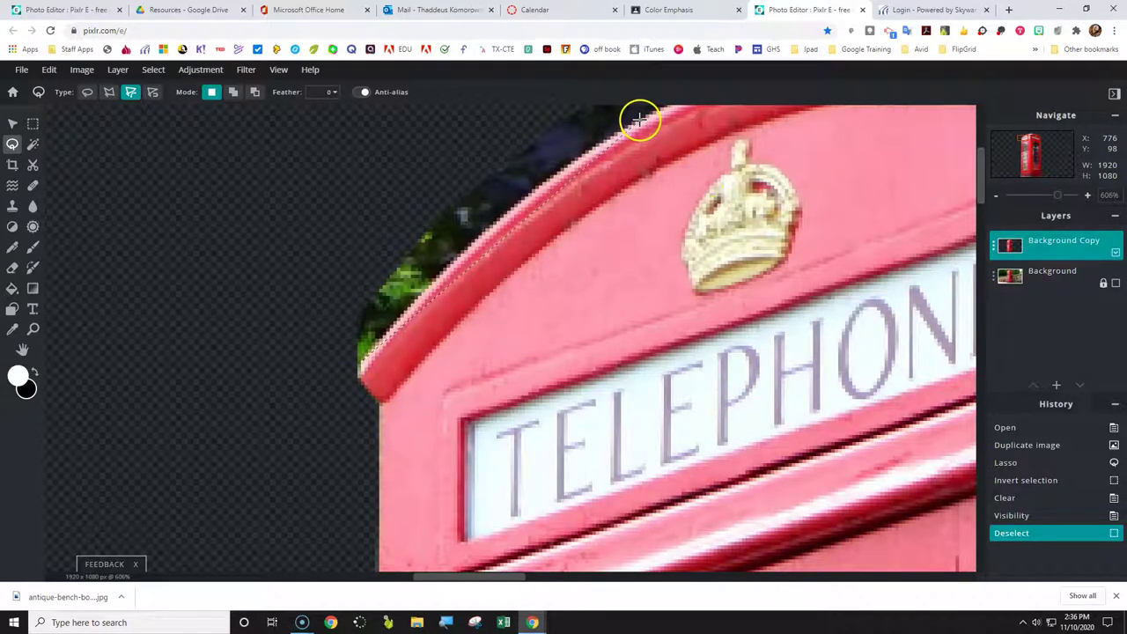
{"action": "mouse_move", "coordinate": [638, 117]}
{"action": "left_mouse_down"}
{"action": "mouse_move", "coordinate": [432, 297]}
{"action": "mouse_move", "coordinate": [526, 246]}
{"action": "mouse_move", "coordinate": [619, 141]}
{"action": "left_mouse_up"}
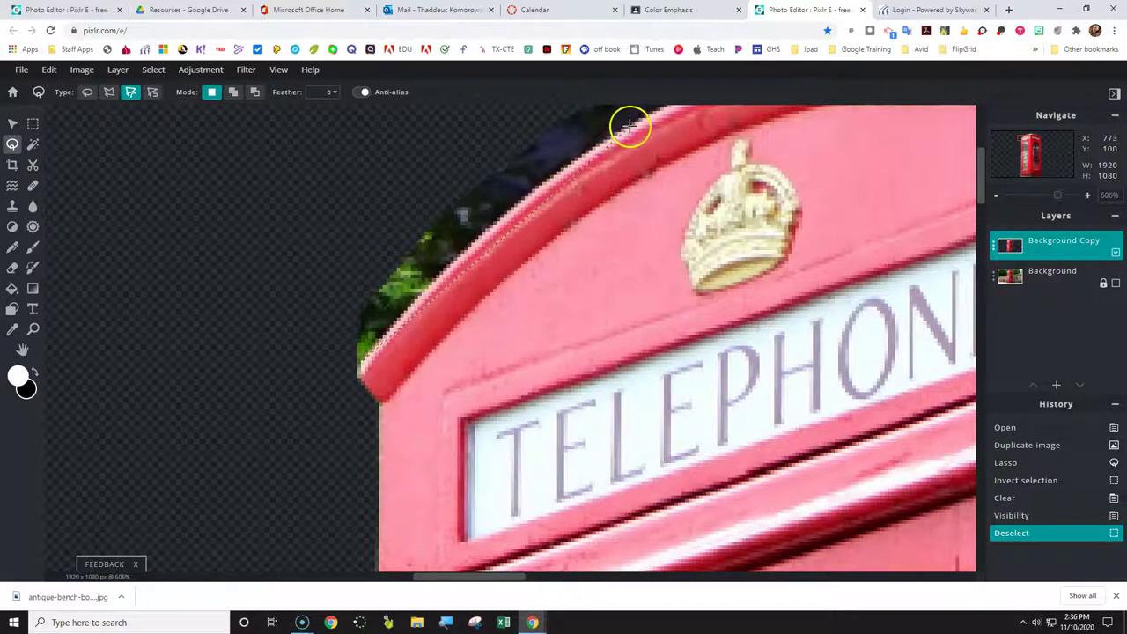
{"action": "mouse_move", "coordinate": [630, 124]}
{"action": "left_mouse_down"}
{"action": "mouse_move", "coordinate": [528, 150]}
{"action": "mouse_move", "coordinate": [463, 223]}
{"action": "mouse_move", "coordinate": [443, 217]}
{"action": "mouse_move", "coordinate": [454, 233]}
{"action": "left_mouse_up"}
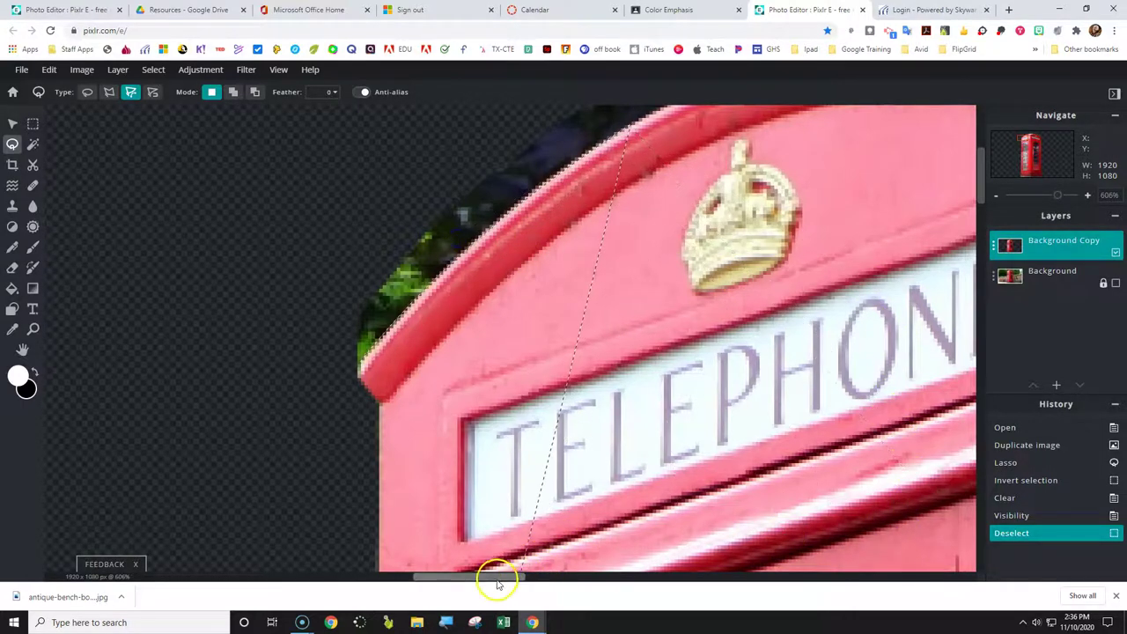
- Continue the curved selection along the rest of the left arch to the top of the white roof peak
{"action": "left_click_drag", "start_coordinate": [498, 581], "coordinate": [562, 577]}
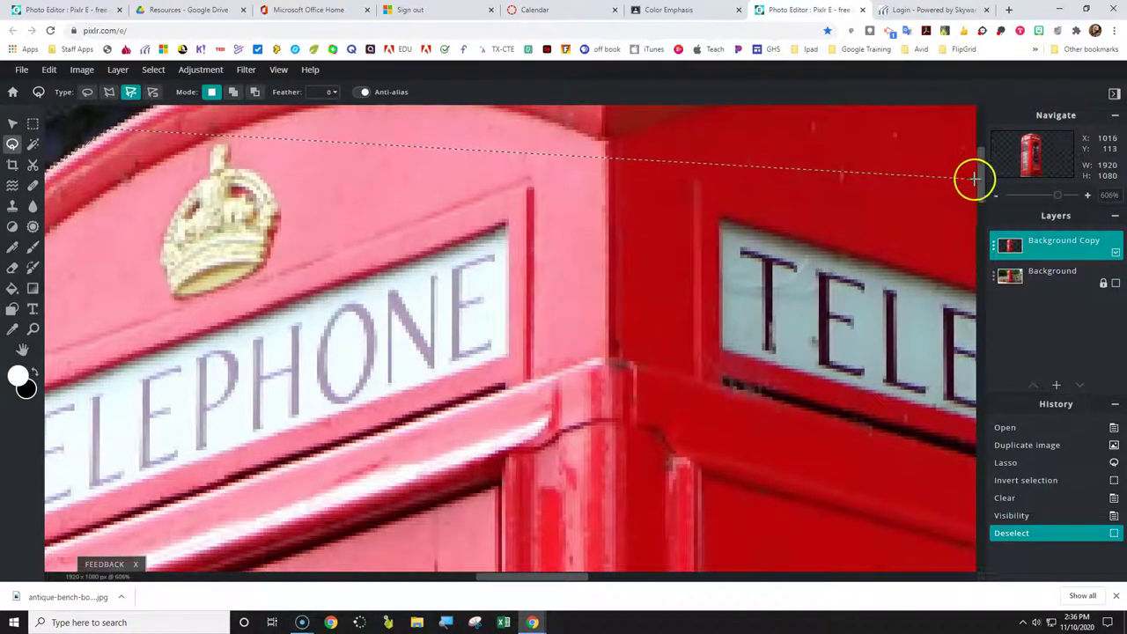
{"action": "left_click_drag", "start_coordinate": [982, 181], "coordinate": [986, 150]}
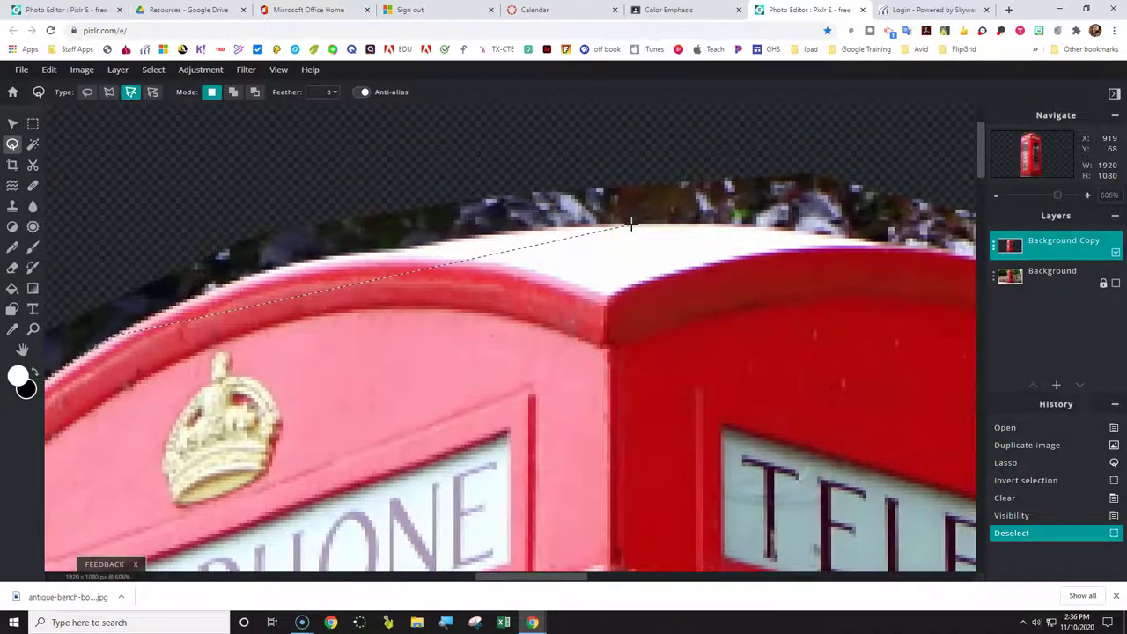
{"action": "left_click", "coordinate": [631, 226]}
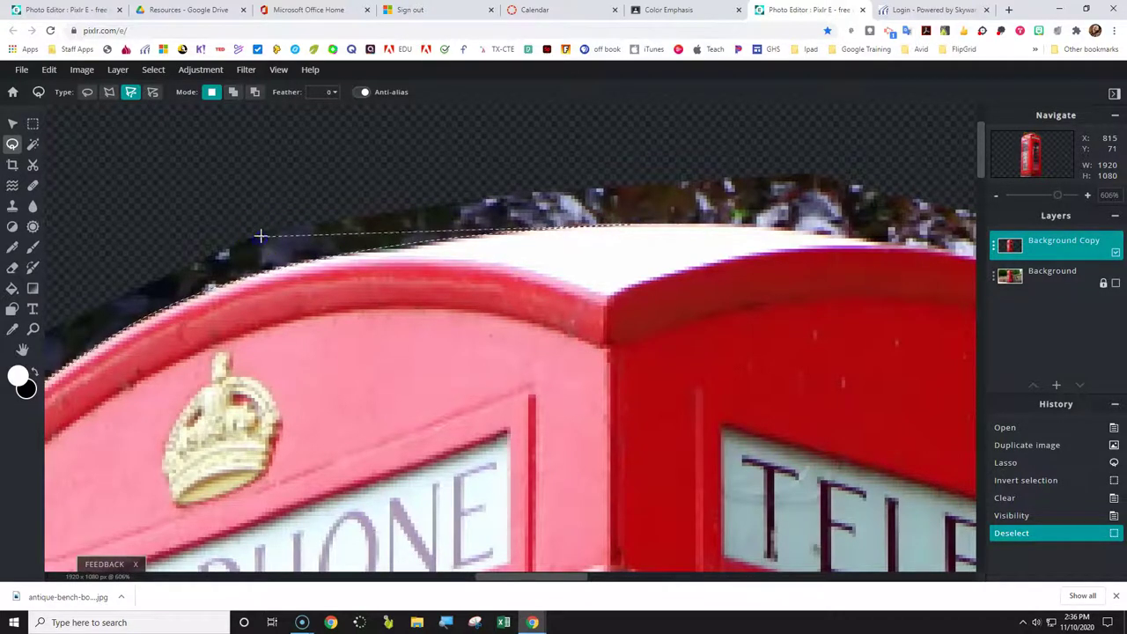
{"action": "left_click", "coordinate": [737, 495]}
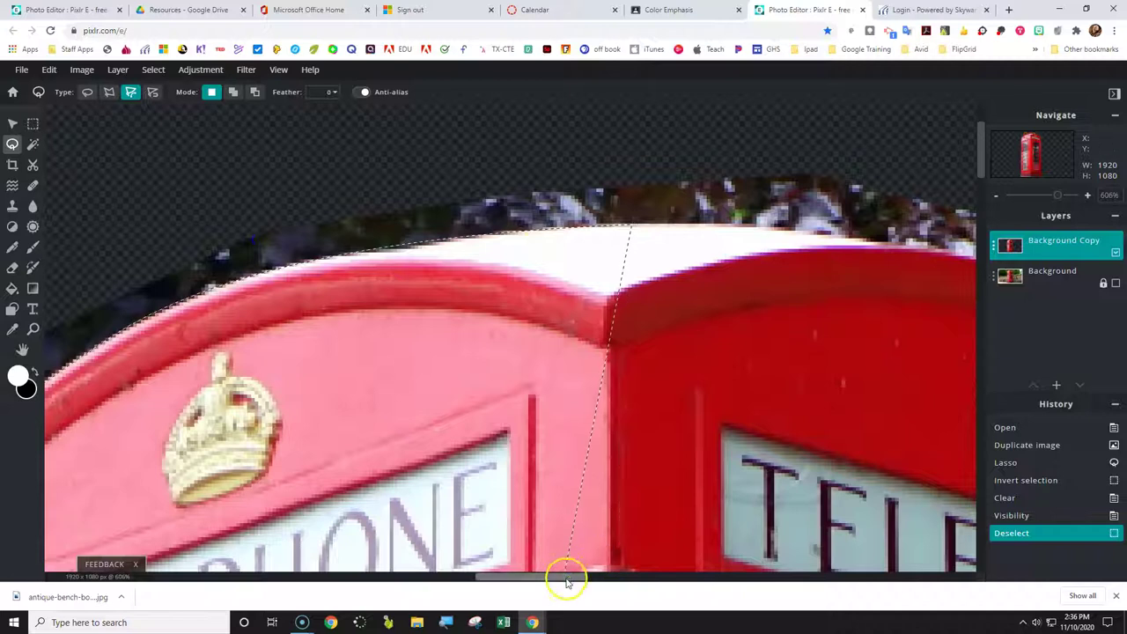
- Trace the right arch's outer edge down to the roof's right corner and turn the selection outward around the leftover foliage
{"action": "left_click_drag", "start_coordinate": [565, 578], "coordinate": [659, 581]}
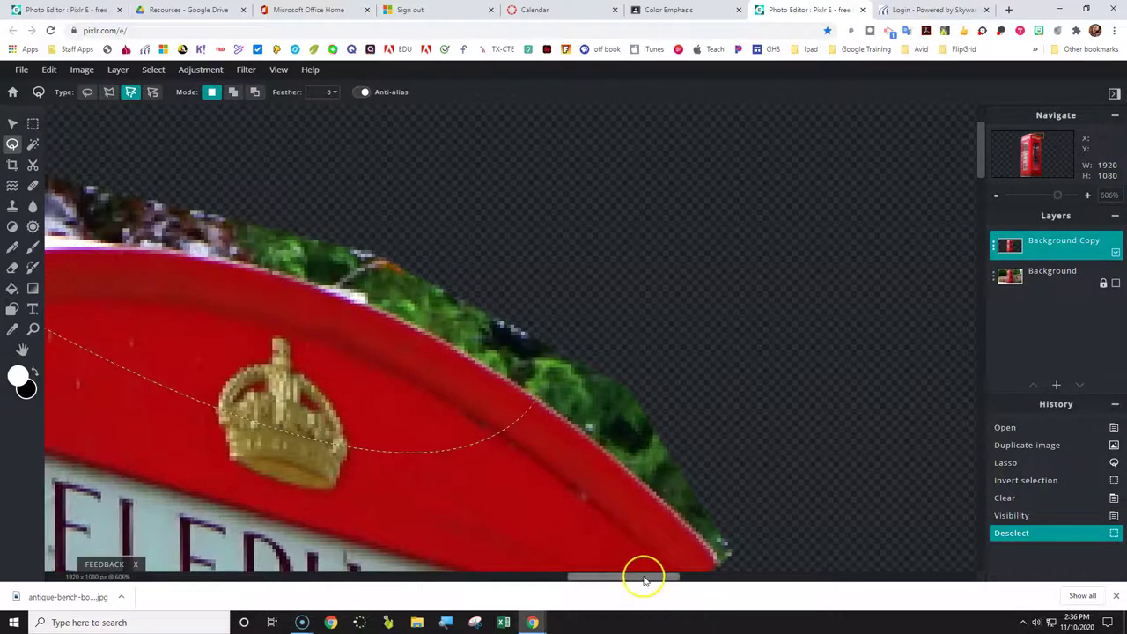
{"action": "left_click_drag", "start_coordinate": [644, 579], "coordinate": [627, 578]}
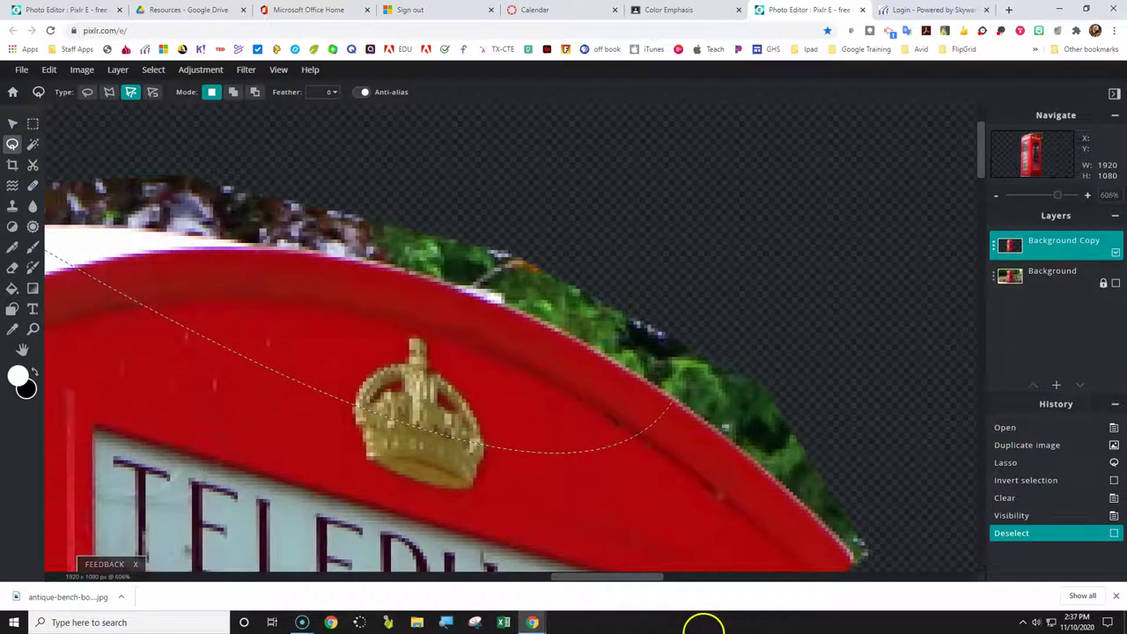
{"action": "left_click_drag", "start_coordinate": [598, 581], "coordinate": [558, 579]}
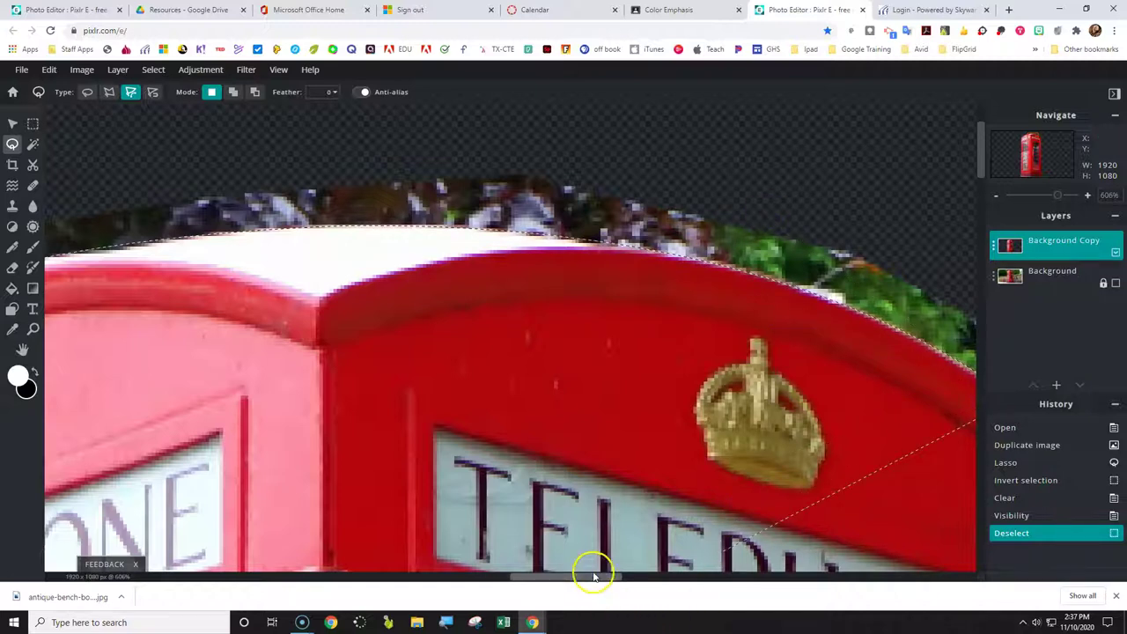
{"action": "left_click", "coordinate": [649, 579]}
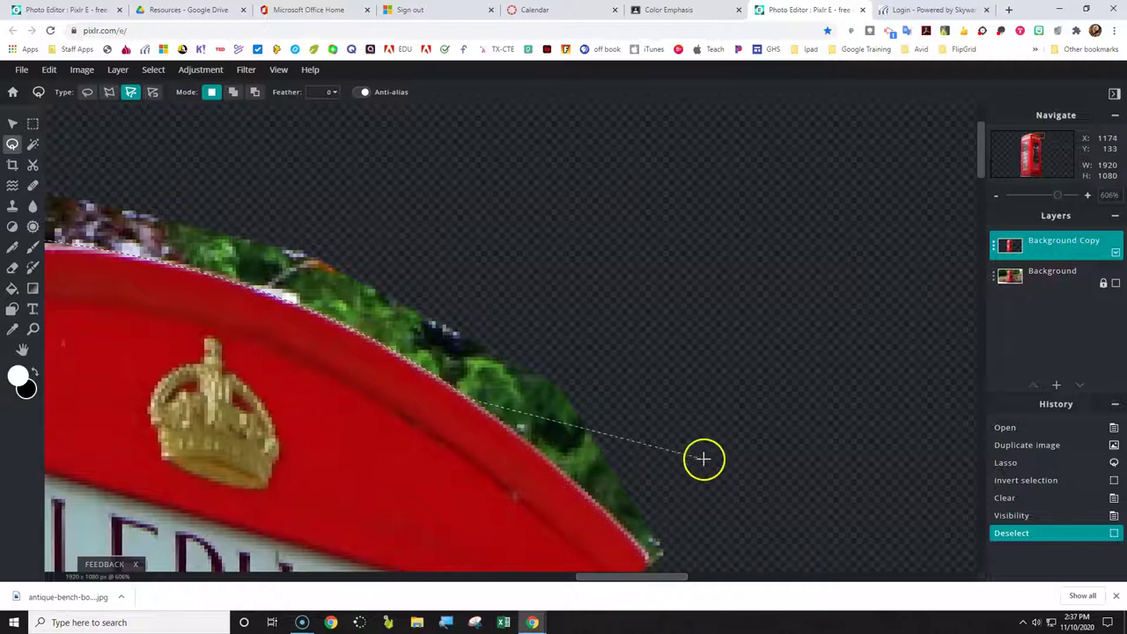
{"action": "scroll", "coordinate": [713, 464], "scroll_direction": "down", "scroll_amount": 1}
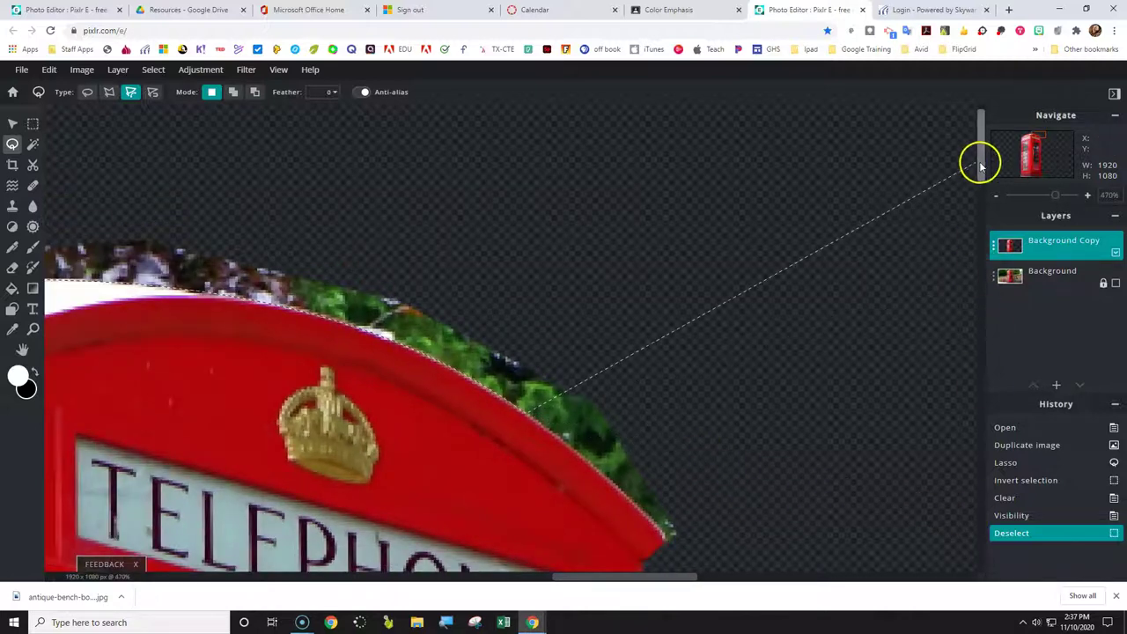
{"action": "left_click_drag", "start_coordinate": [978, 159], "coordinate": [979, 183]}
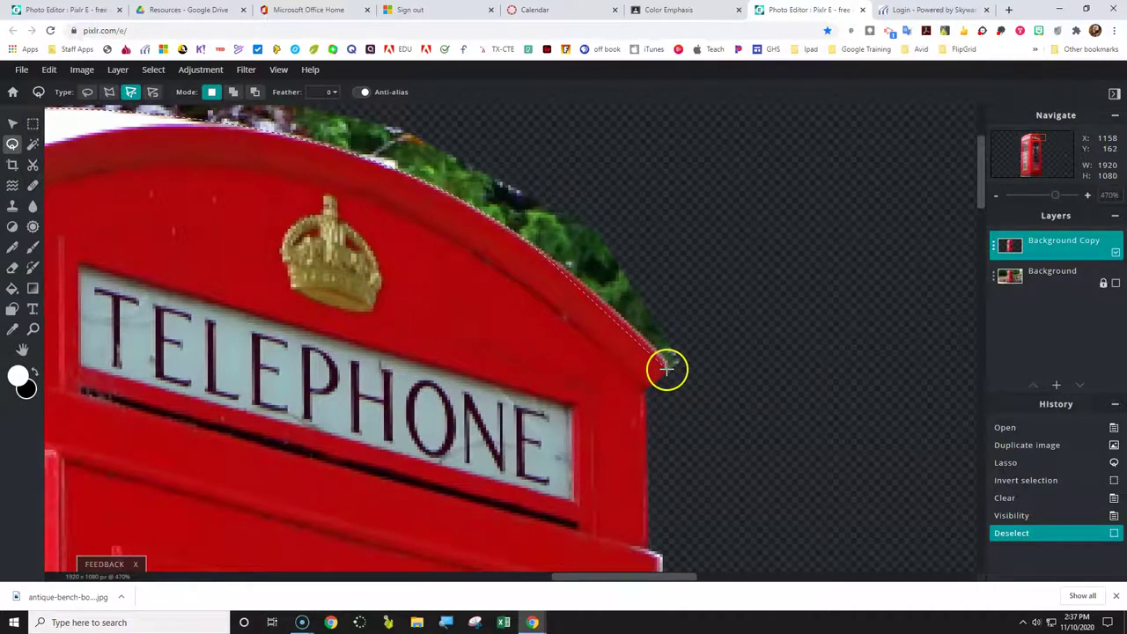
{"action": "mouse_move", "coordinate": [674, 345]}
{"action": "left_mouse_down"}
{"action": "mouse_move", "coordinate": [661, 311]}
{"action": "mouse_move", "coordinate": [623, 305]}
{"action": "left_mouse_up"}
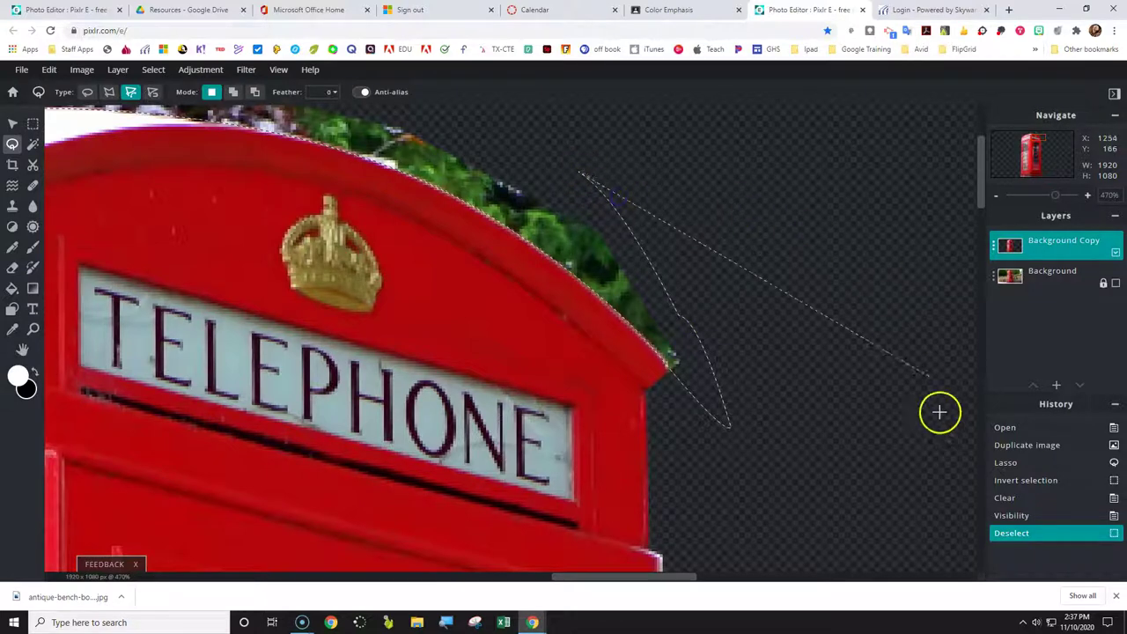
- Carry the selection back through the empty area just outside the leftover background, over the right arch and the roof peak
{"action": "left_click_drag", "start_coordinate": [619, 577], "coordinate": [566, 559]}
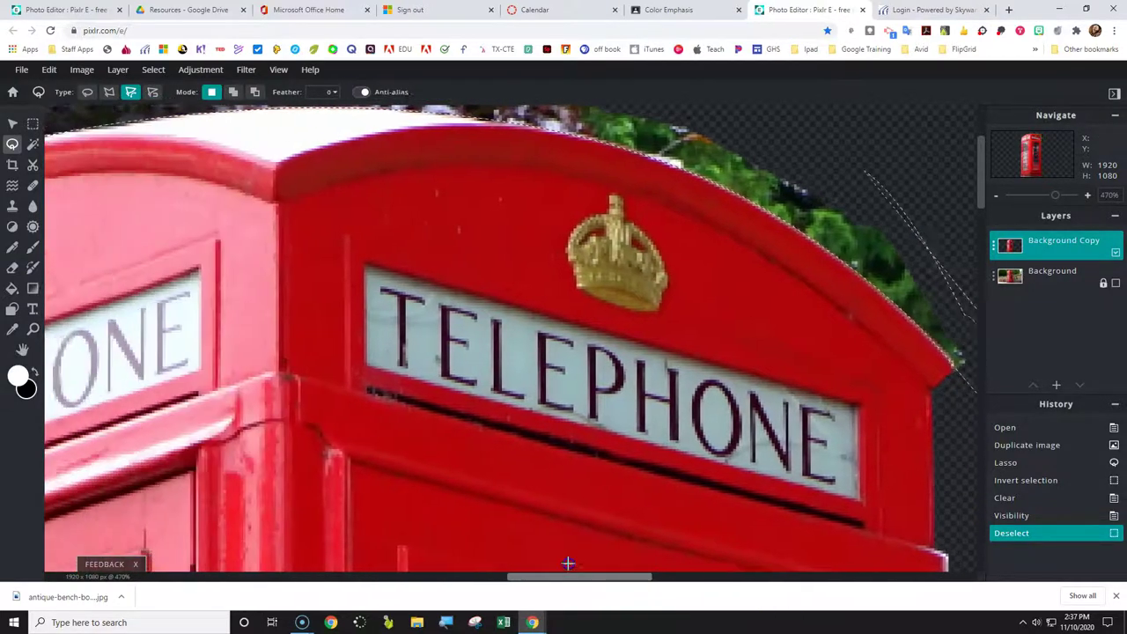
{"action": "scroll", "coordinate": [741, 300], "scroll_direction": "up", "scroll_amount": 2}
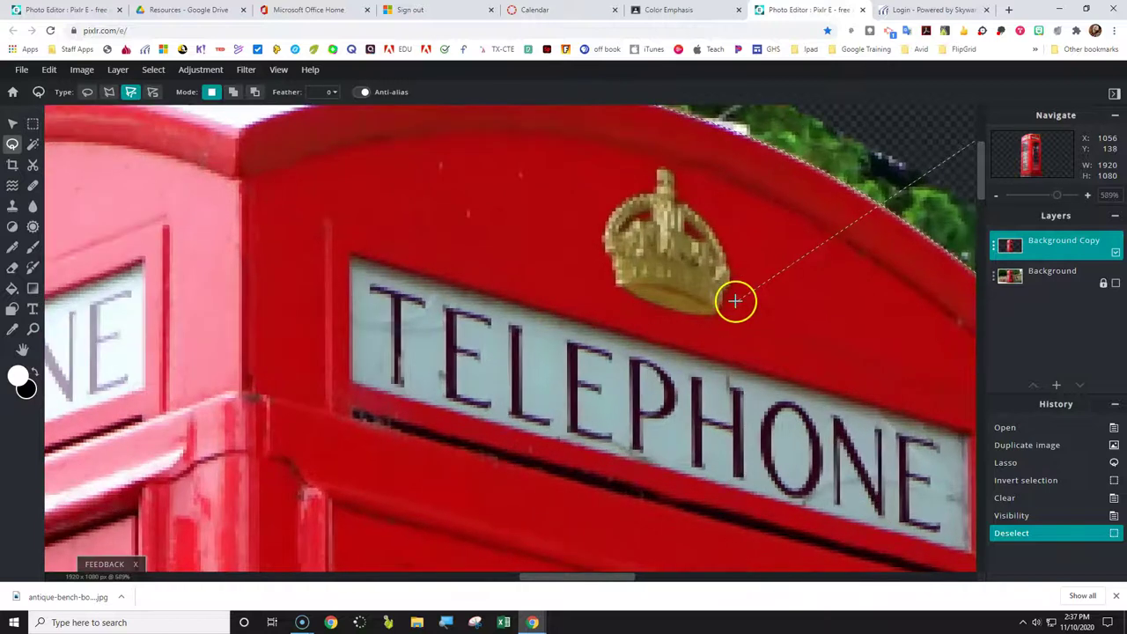
{"action": "left_click_drag", "start_coordinate": [980, 181], "coordinate": [976, 155]}
{"action": "left_click_drag", "start_coordinate": [526, 126], "coordinate": [672, 139]}
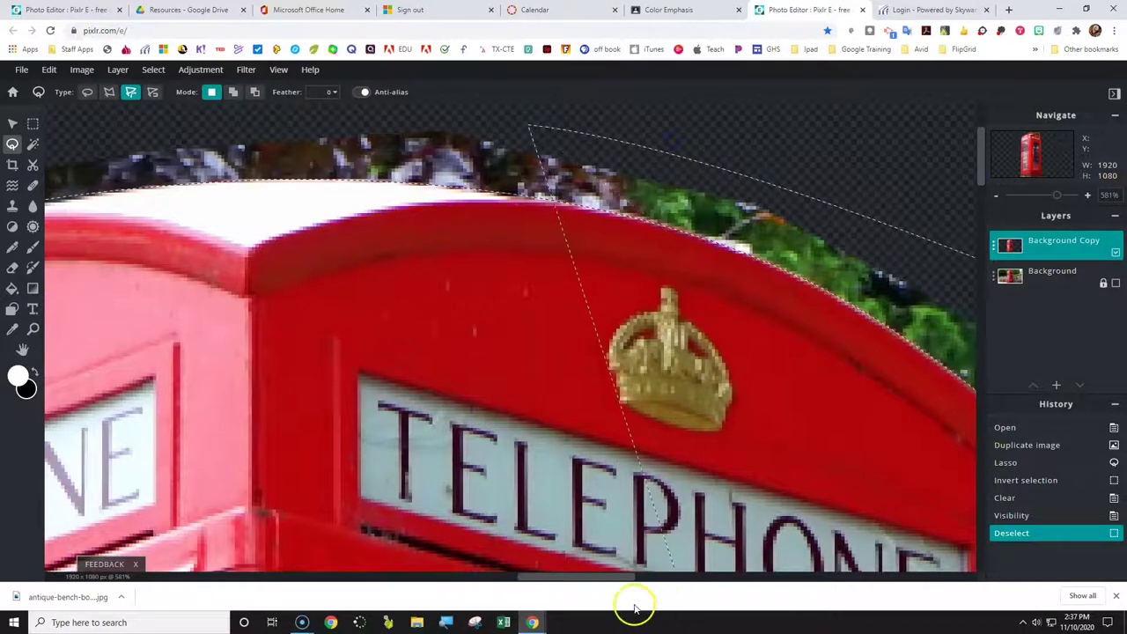
{"action": "mouse_move", "coordinate": [604, 579]}
{"action": "left_mouse_down"}
{"action": "mouse_move", "coordinate": [567, 579]}
{"action": "mouse_move", "coordinate": [598, 577]}
{"action": "left_mouse_up"}
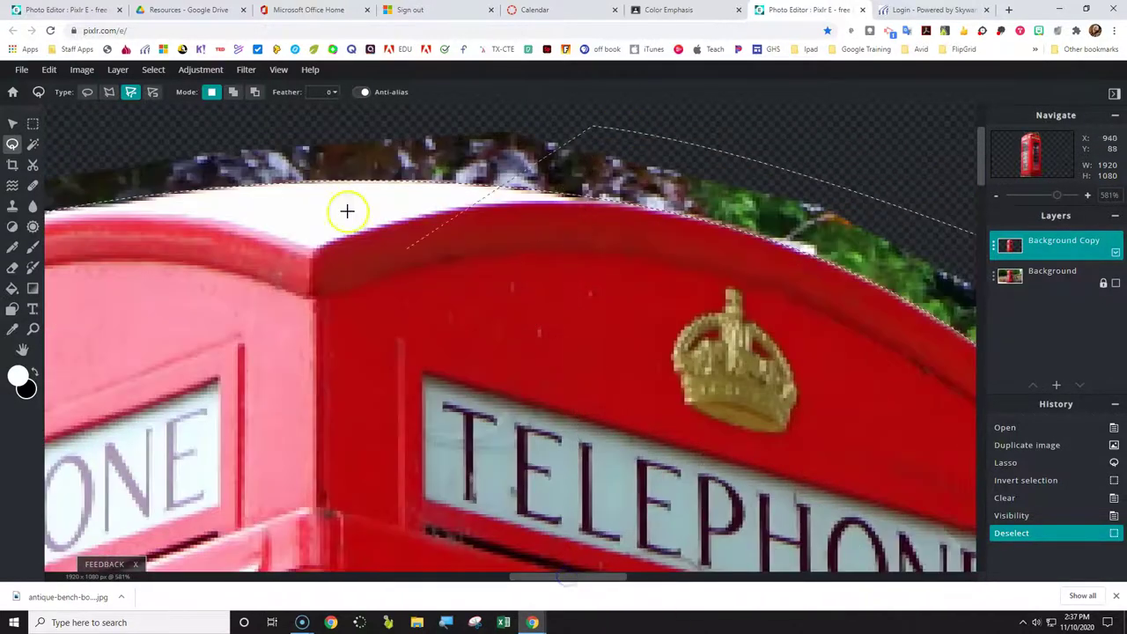
{"action": "left_click", "coordinate": [378, 108]}
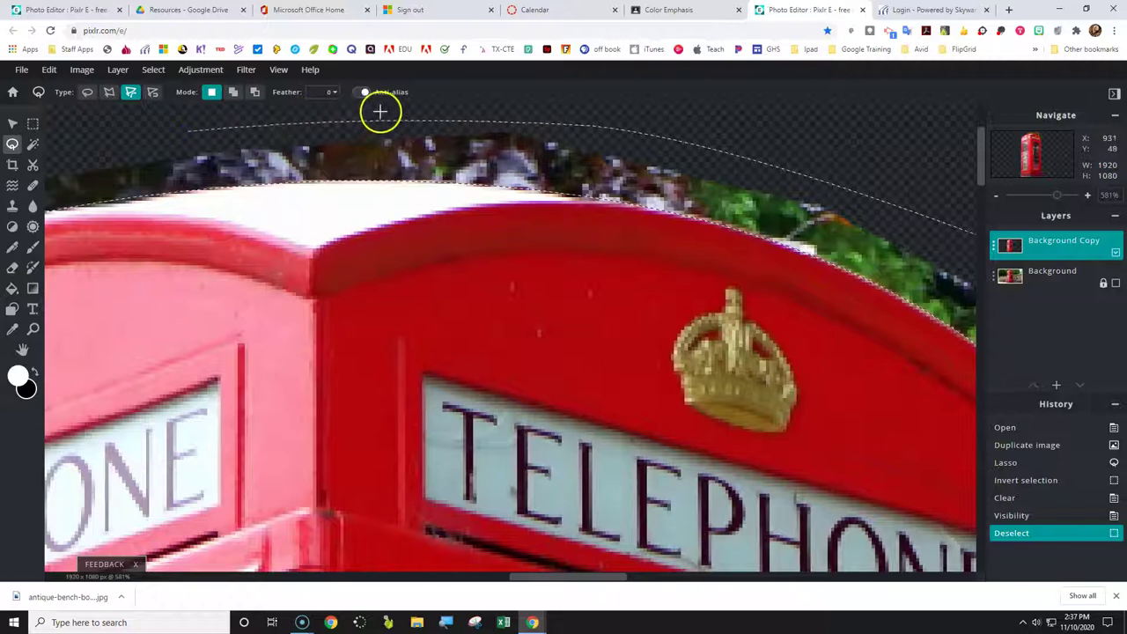
- Continue the outer path loosely around the leftover background over the left arch, down to the roof's left corner
{"action": "left_click_drag", "start_coordinate": [581, 577], "coordinate": [494, 573]}
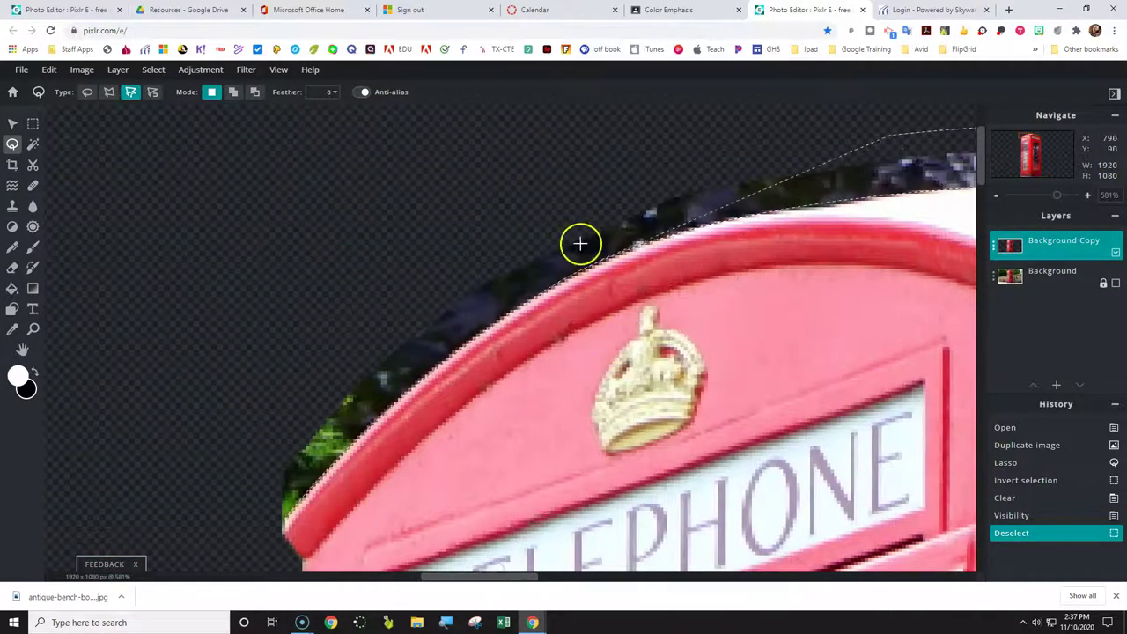
{"action": "left_click", "coordinate": [393, 253]}
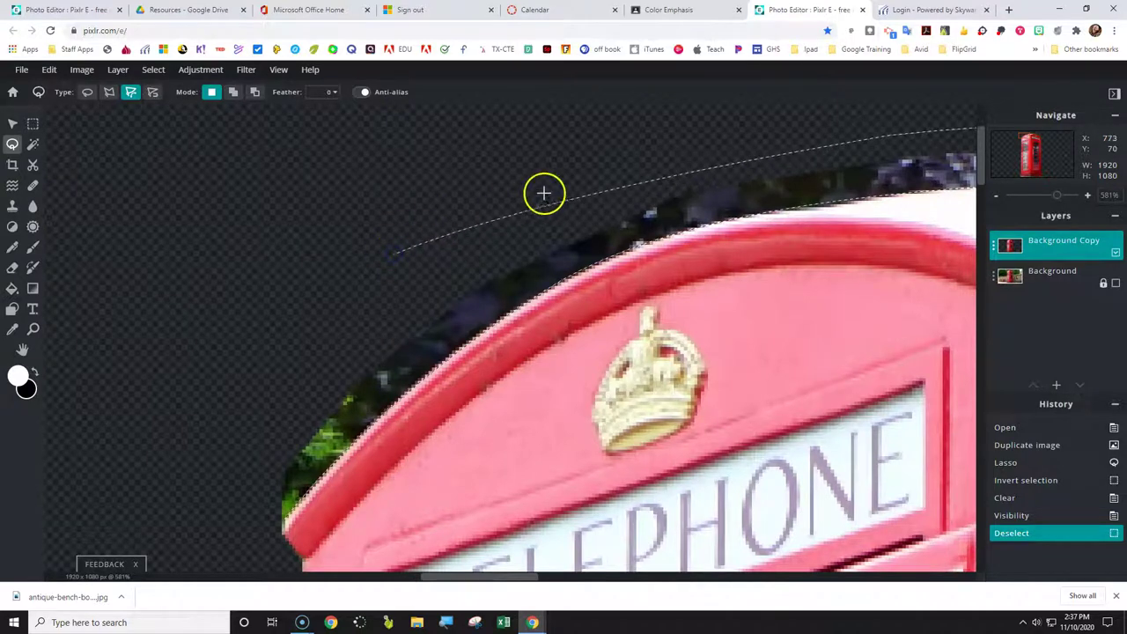
{"action": "left_click_drag", "start_coordinate": [250, 468], "coordinate": [230, 427]}
{"action": "mouse_move", "coordinate": [252, 519]}
{"action": "left_mouse_down"}
{"action": "mouse_move", "coordinate": [255, 530]}
{"action": "mouse_move", "coordinate": [283, 524]}
{"action": "left_mouse_up"}
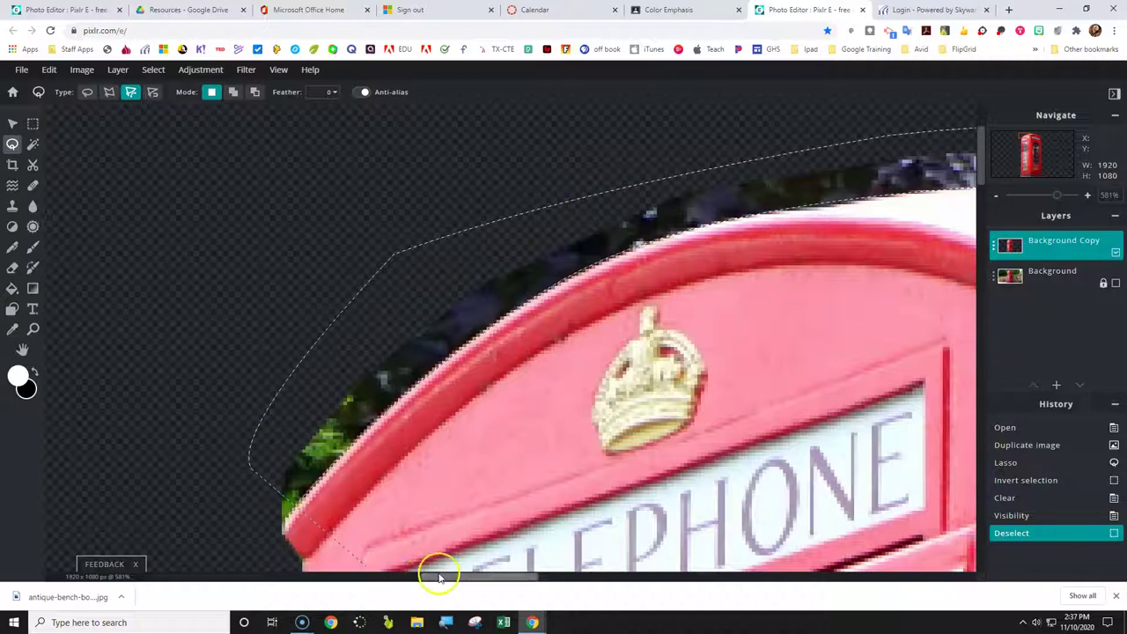
- Close the curved lasso selection precisely at its starting point on the roof's left corner
{"action": "mouse_move", "coordinate": [442, 580]}
{"action": "left_mouse_down"}
{"action": "mouse_move", "coordinate": [428, 579]}
{"action": "mouse_move", "coordinate": [428, 541]}
{"action": "left_mouse_up"}
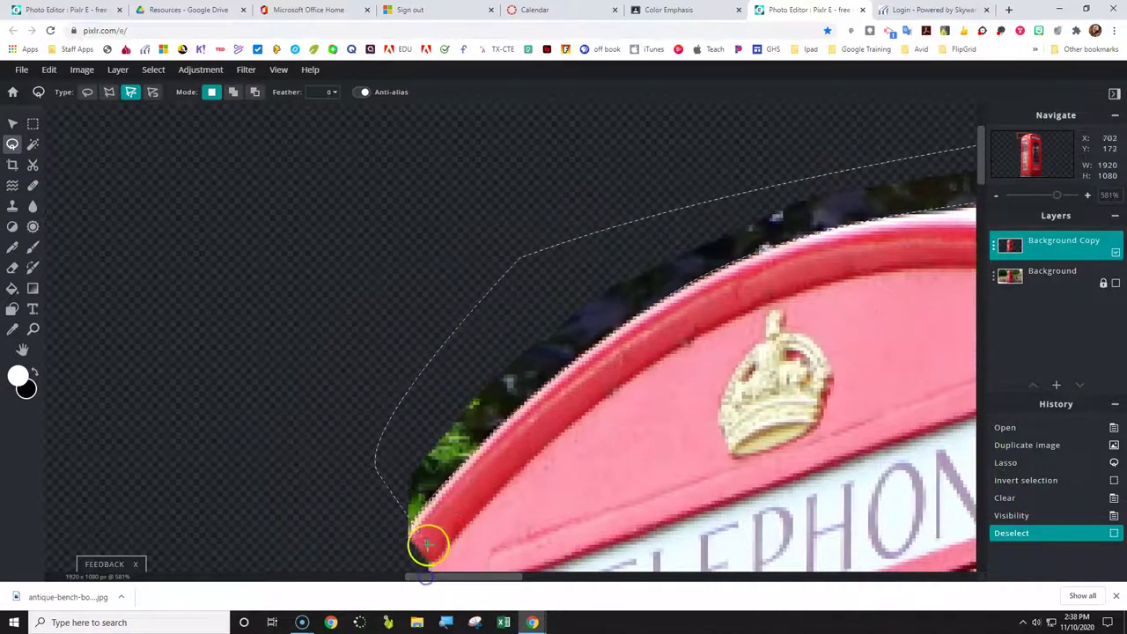
{"action": "scroll", "coordinate": [402, 543], "scroll_direction": "up", "scroll_amount": 3}
{"action": "scroll", "coordinate": [390, 552], "scroll_direction": "up", "scroll_amount": 3}
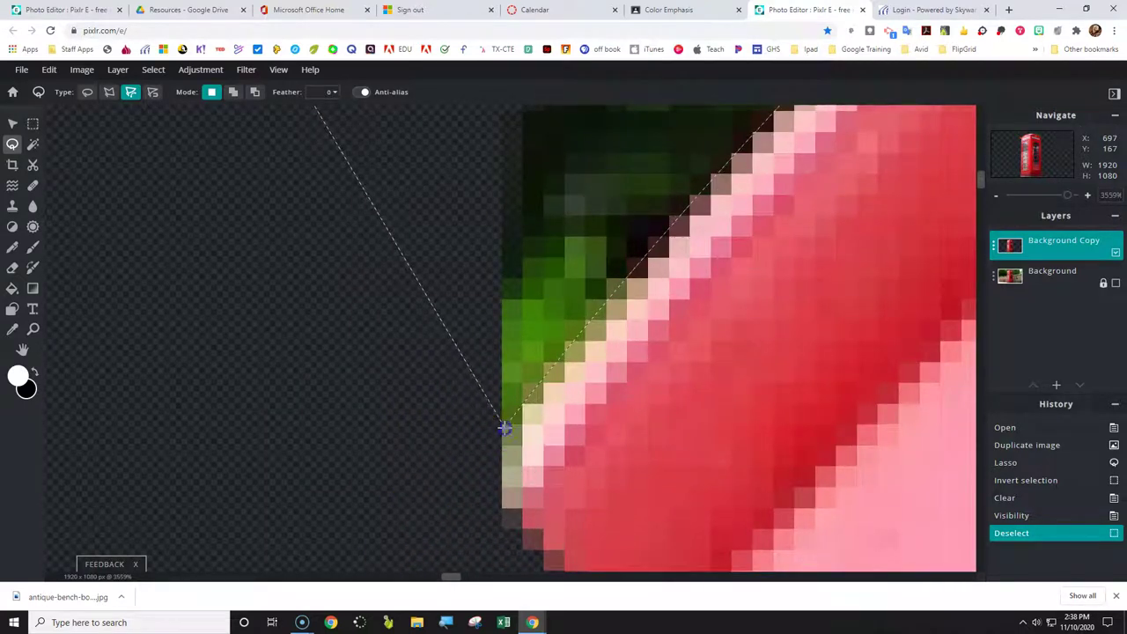
{"action": "left_click_drag", "start_coordinate": [489, 444], "coordinate": [425, 422]}
{"action": "double_click", "coordinate": [415, 416]}
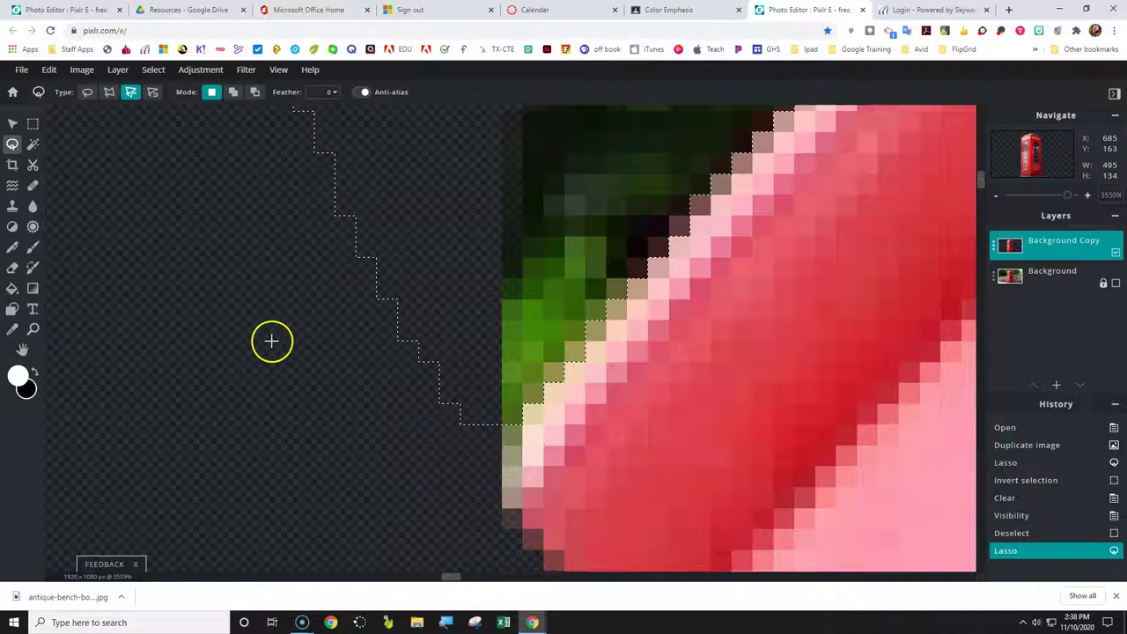
- Delete the selected leftover background above the roof from the Background Copy layer and deselect
{"action": "scroll", "coordinate": [340, 342], "scroll_direction": "down", "scroll_amount": 10}
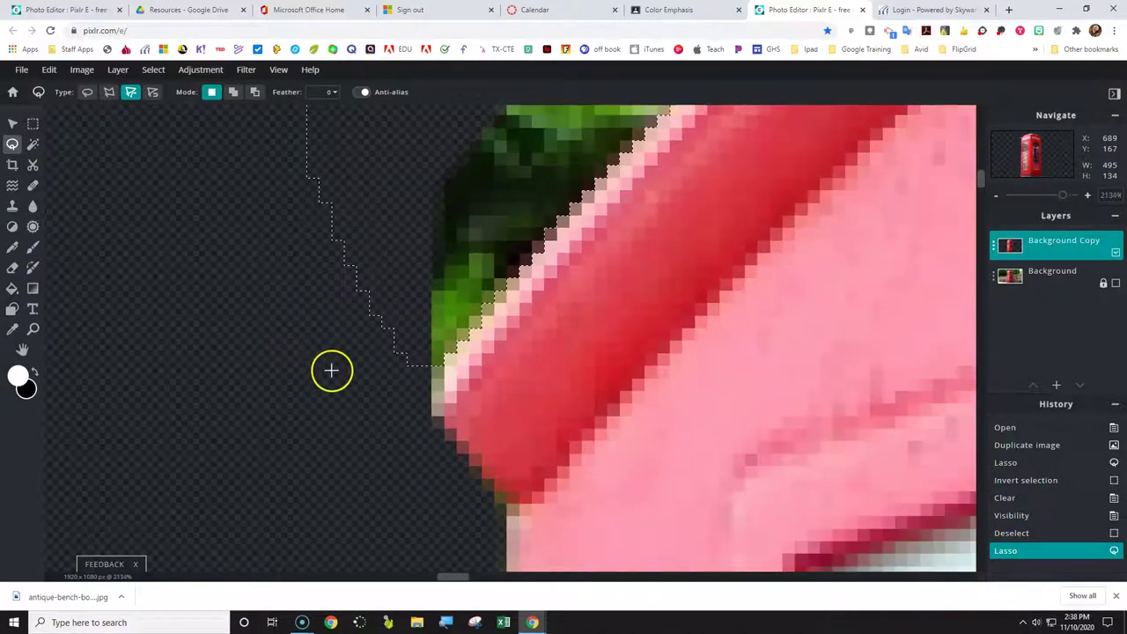
{"action": "scroll", "coordinate": [339, 364], "scroll_direction": "down", "scroll_amount": 3}
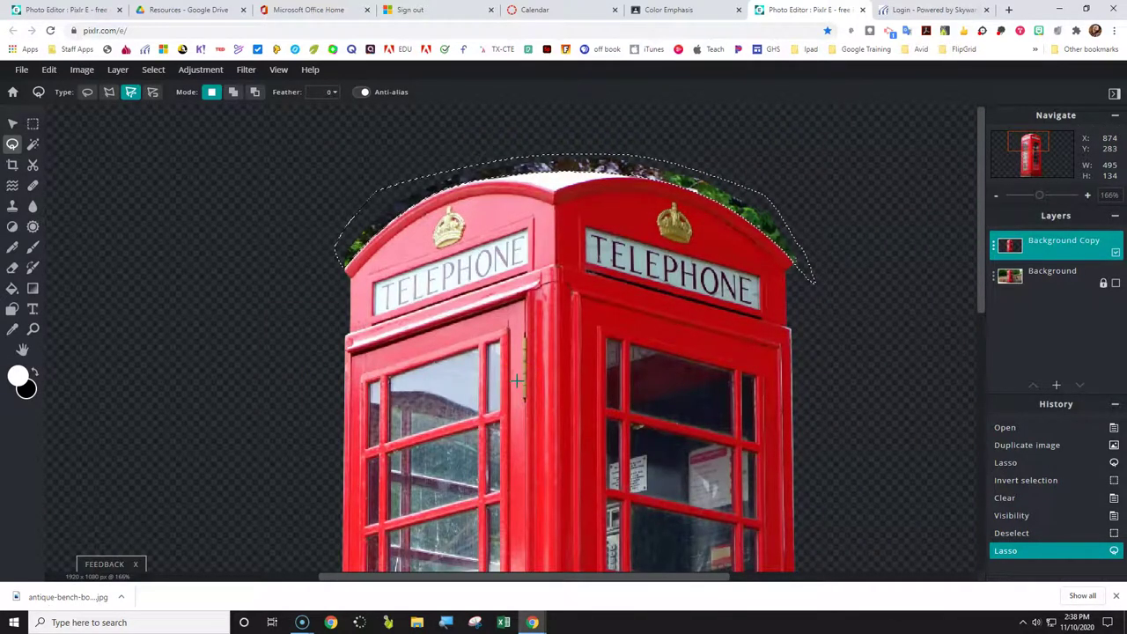
{"action": "key", "text": "Delete"}
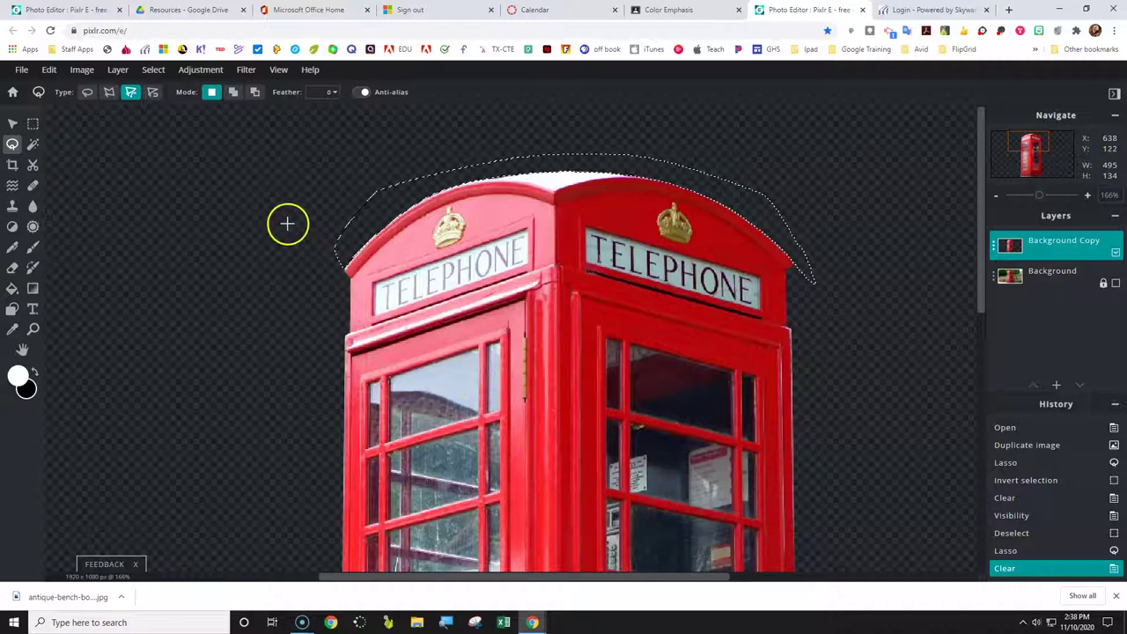
{"action": "left_click", "coordinate": [153, 69]}
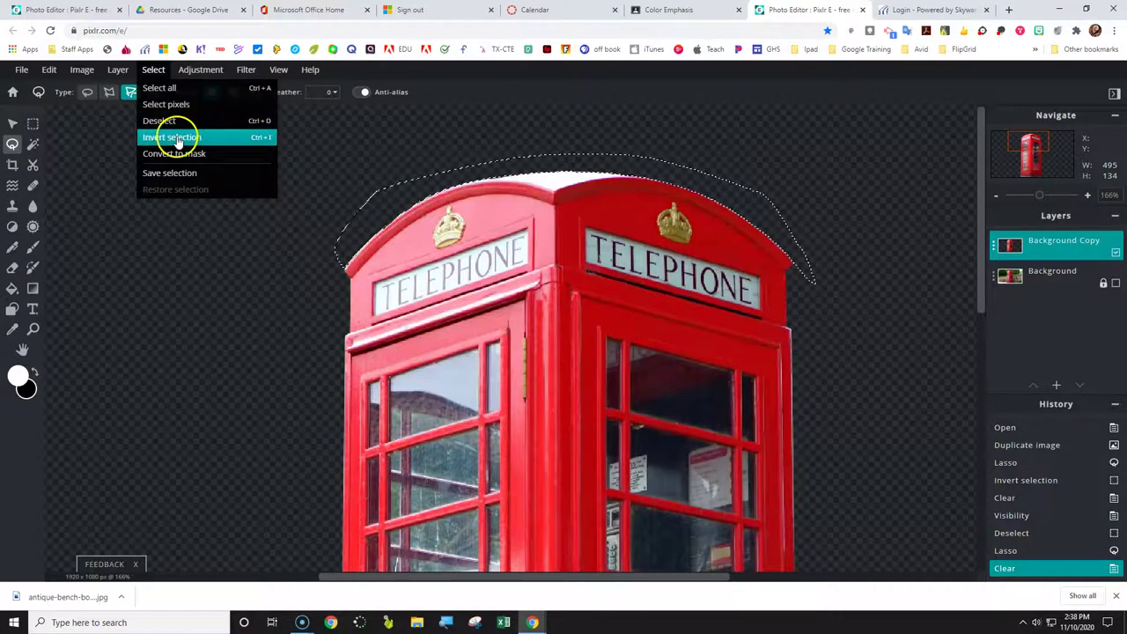
{"action": "left_click", "coordinate": [167, 122]}
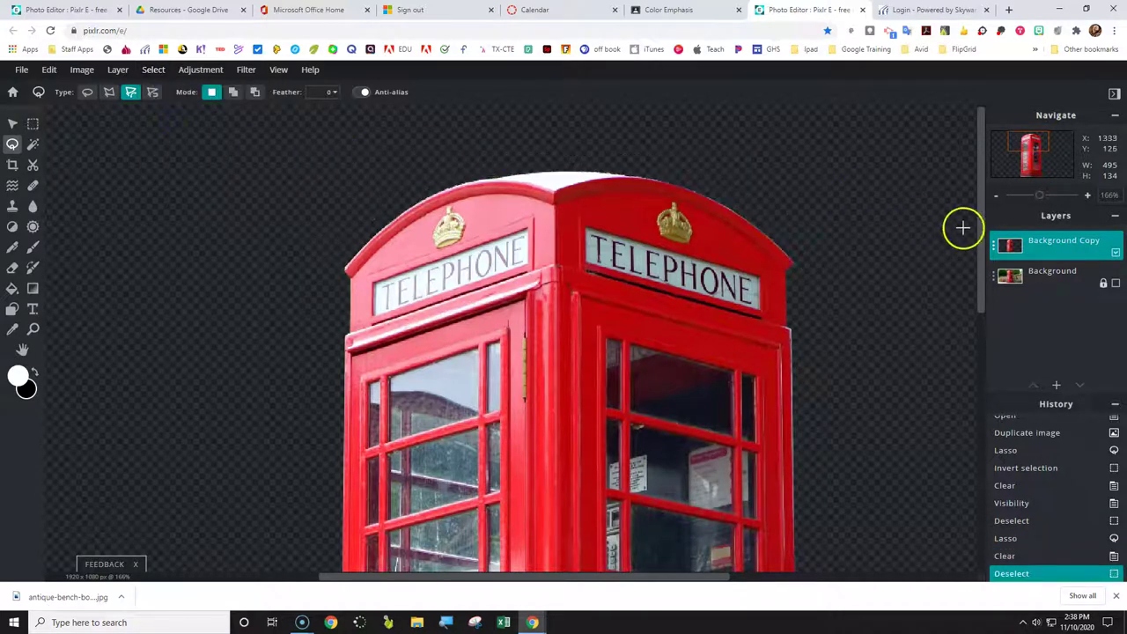
- Examine the phone booth's bottom edge up close for leftover ground and leaves, moving along it to the right corner
{"action": "left_click_drag", "start_coordinate": [980, 220], "coordinate": [957, 534]}
{"action": "left_click_drag", "start_coordinate": [805, 571], "coordinate": [702, 576]}
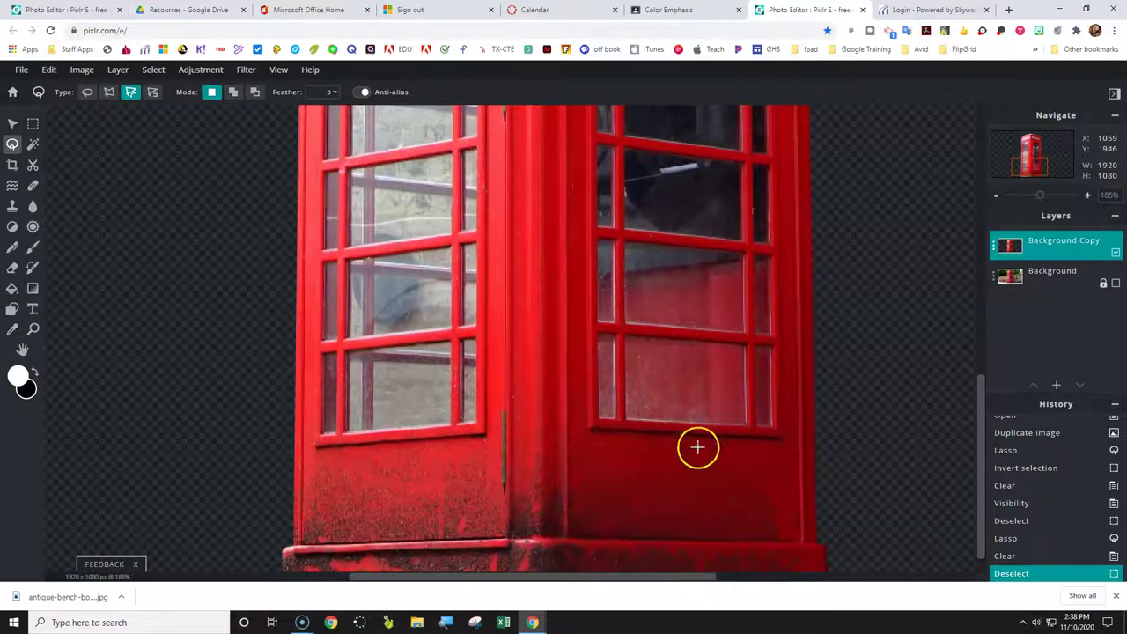
{"action": "scroll", "coordinate": [749, 305], "scroll_direction": "down", "scroll_amount": 3}
{"action": "scroll", "coordinate": [660, 561], "scroll_direction": "up", "scroll_amount": 5}
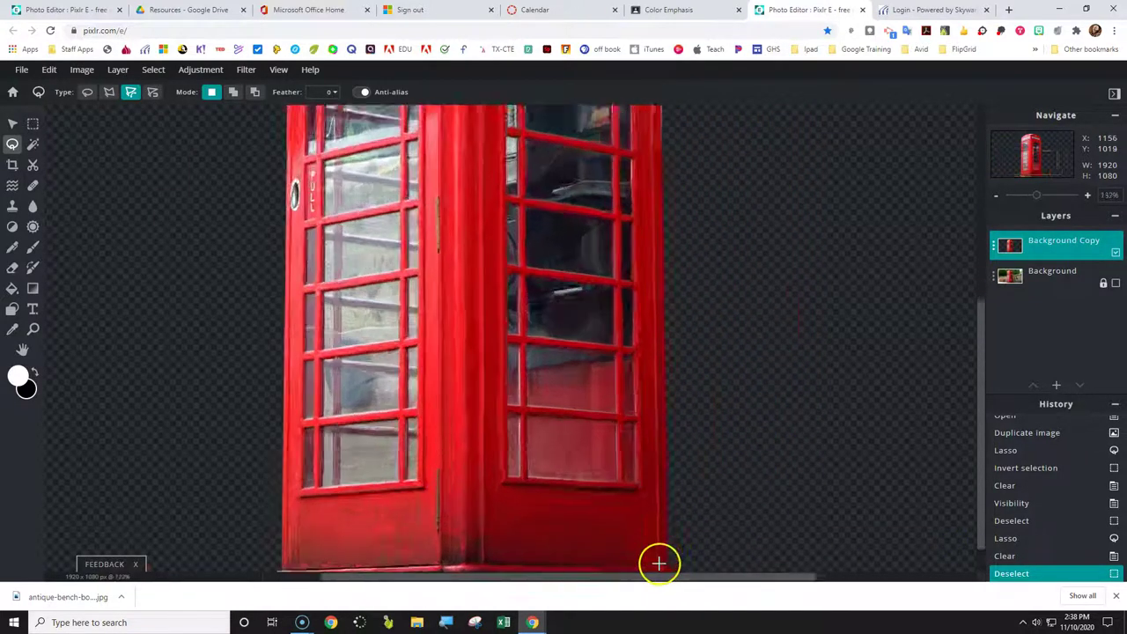
{"action": "scroll", "coordinate": [511, 497], "scroll_direction": "up", "scroll_amount": 4}
{"action": "scroll", "coordinate": [455, 458], "scroll_direction": "up", "scroll_amount": 4}
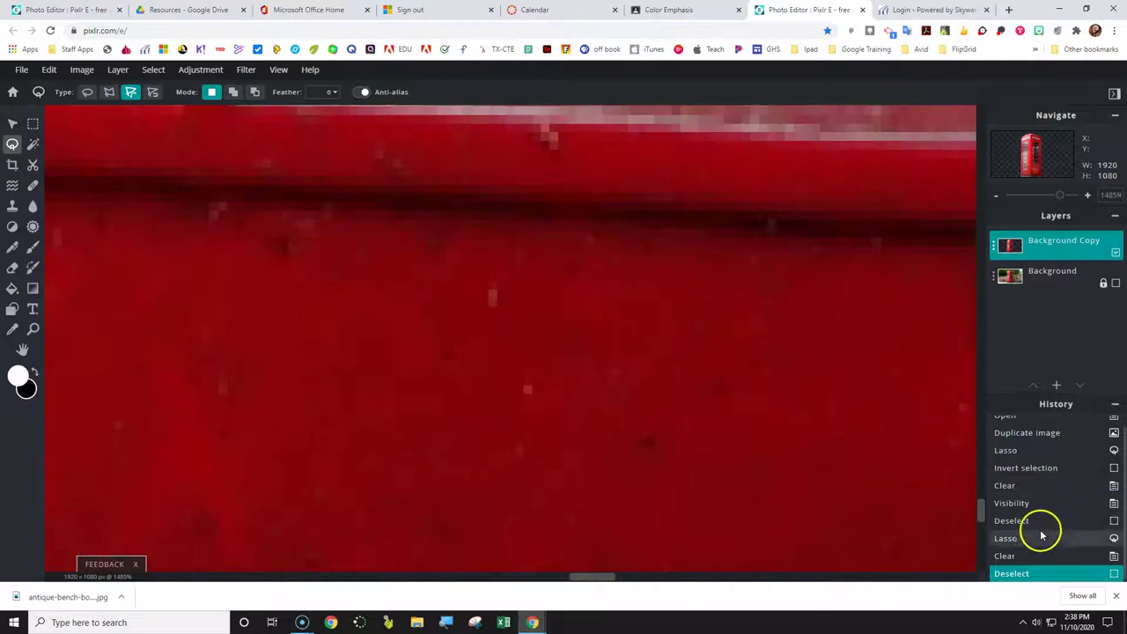
{"action": "left_click_drag", "start_coordinate": [978, 515], "coordinate": [983, 574]}
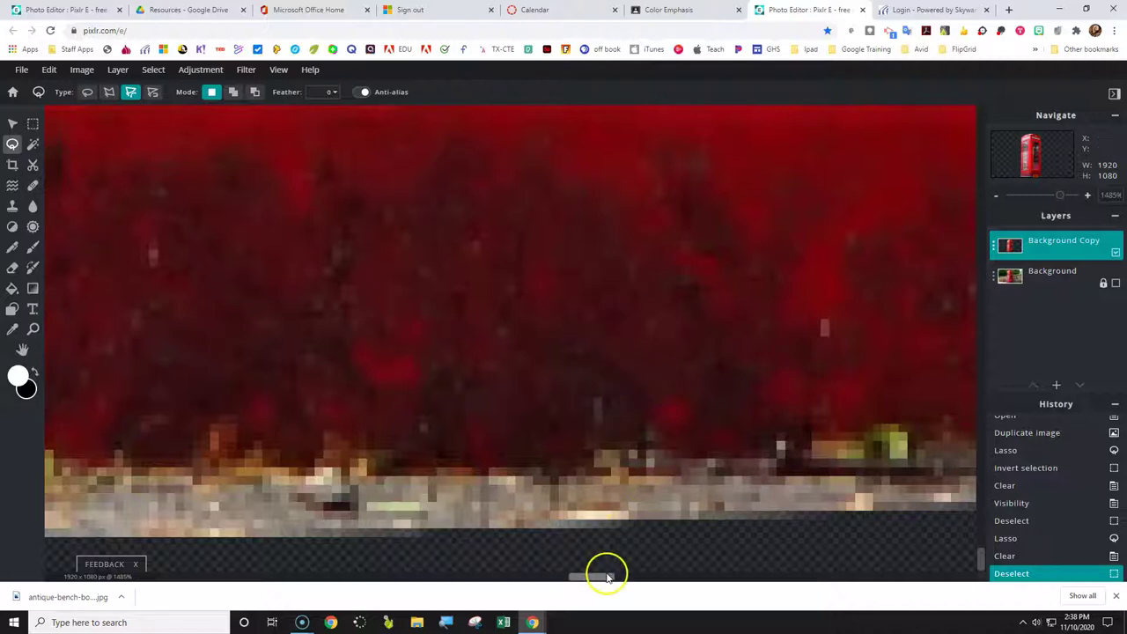
{"action": "left_click_drag", "start_coordinate": [608, 576], "coordinate": [651, 579]}
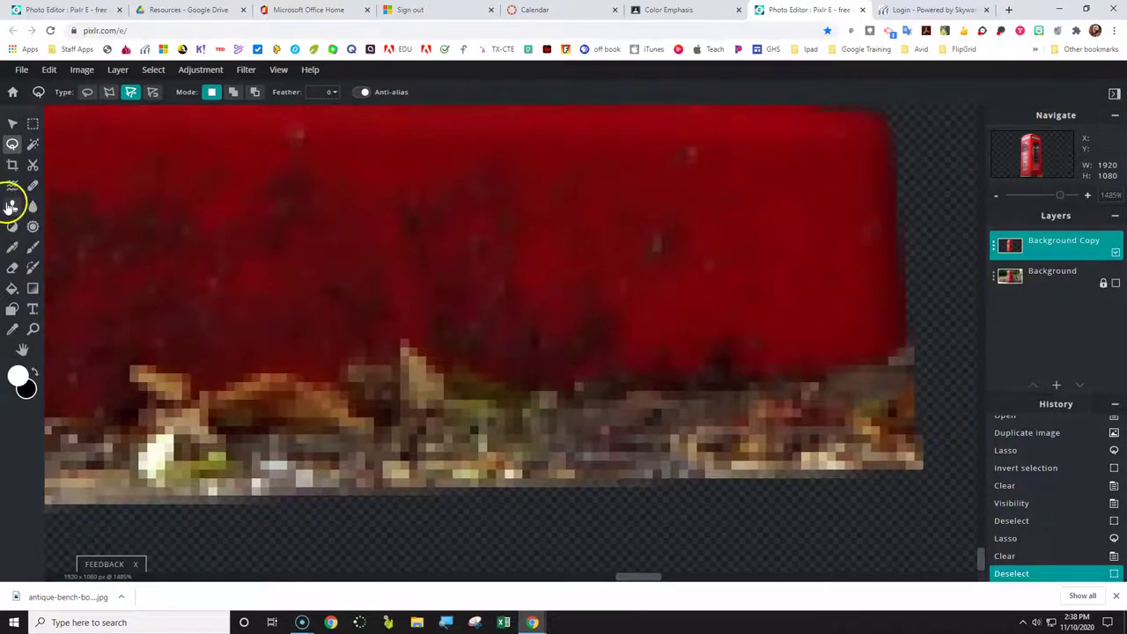
- Set up the Eraser with 80% opacity and a 10 px brush, and dismiss the ad covering the canvas
{"action": "left_click", "coordinate": [12, 269]}
{"action": "left_click", "coordinate": [33, 227]}
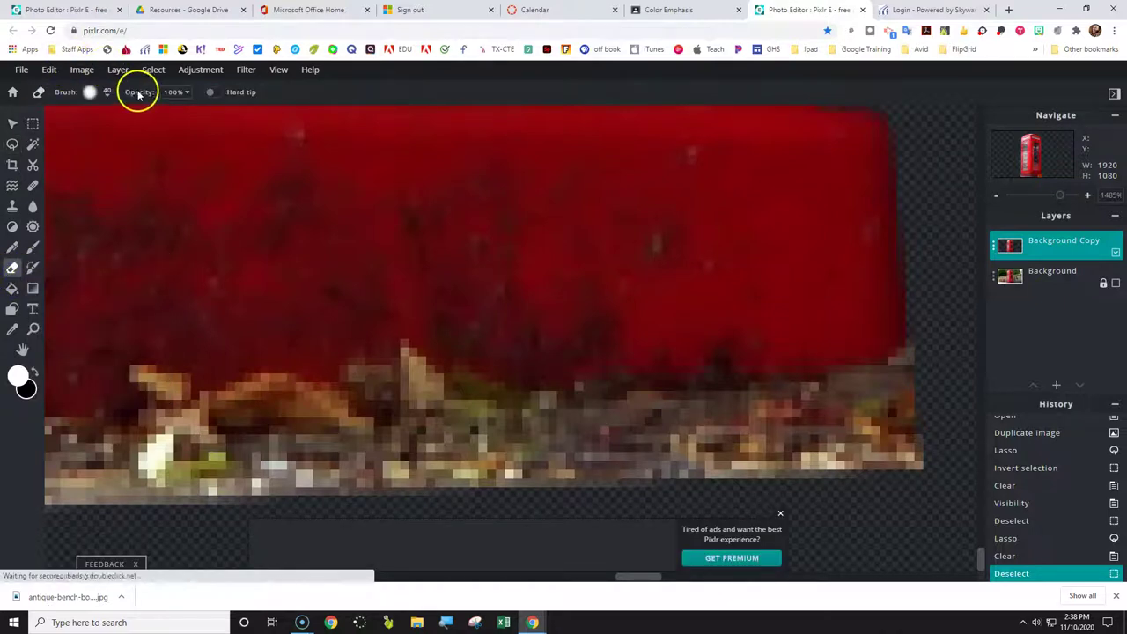
{"action": "left_click", "coordinate": [182, 94]}
{"action": "left_click_drag", "start_coordinate": [192, 117], "coordinate": [164, 118]}
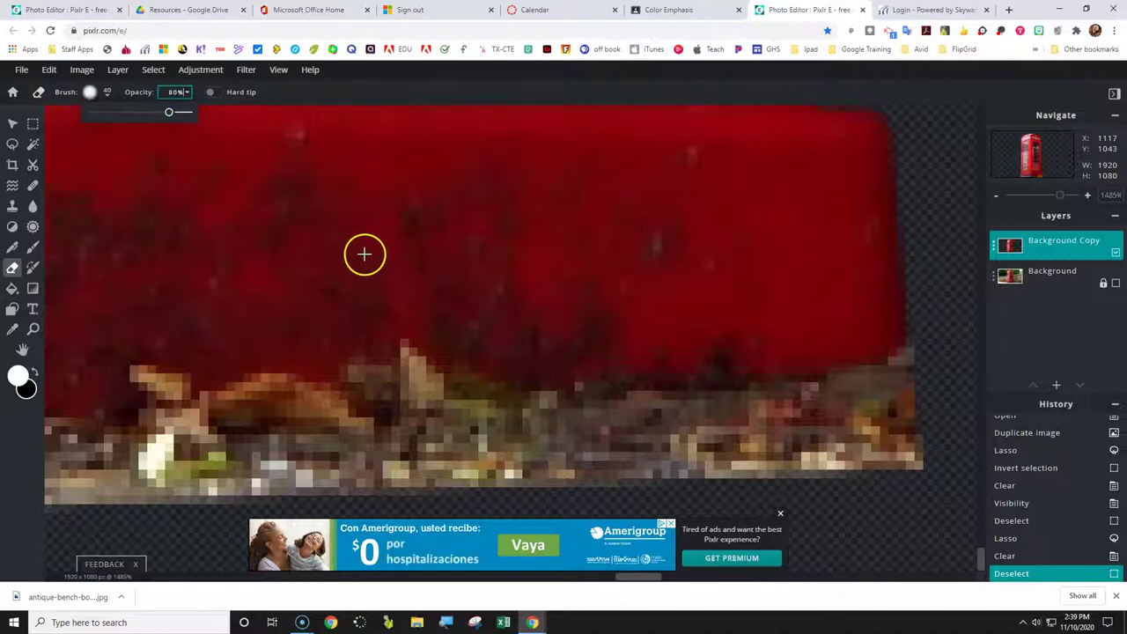
{"action": "left_click", "coordinate": [107, 99]}
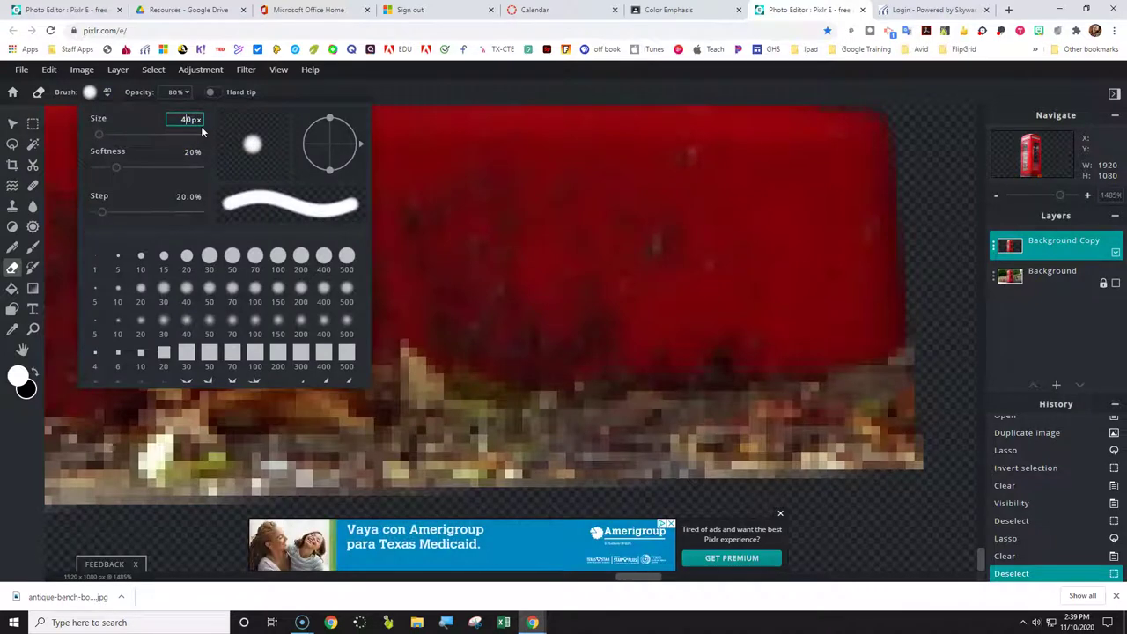
{"action": "key", "text": "BackSpace"}
{"action": "type", "text": "1"}
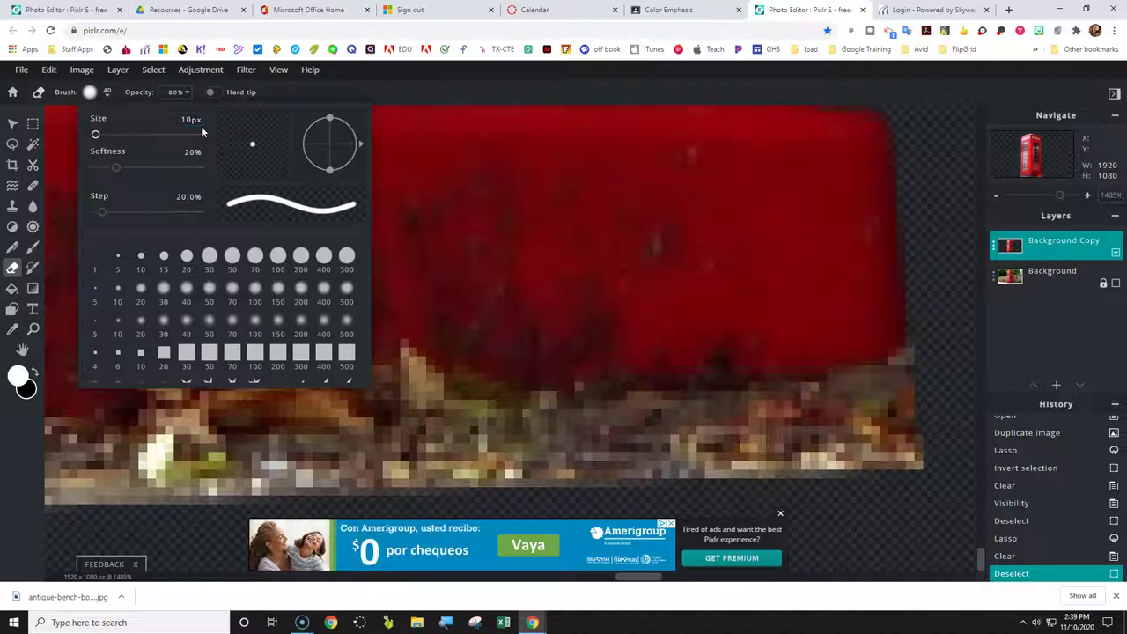
{"action": "left_click", "coordinate": [905, 515]}
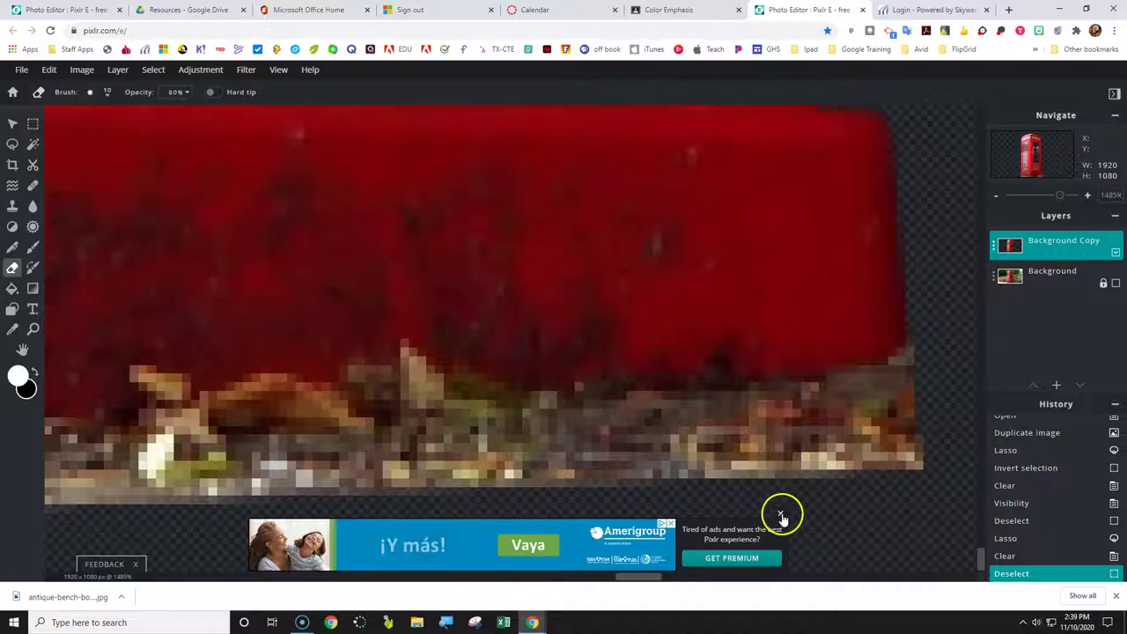
{"action": "left_click", "coordinate": [780, 515]}
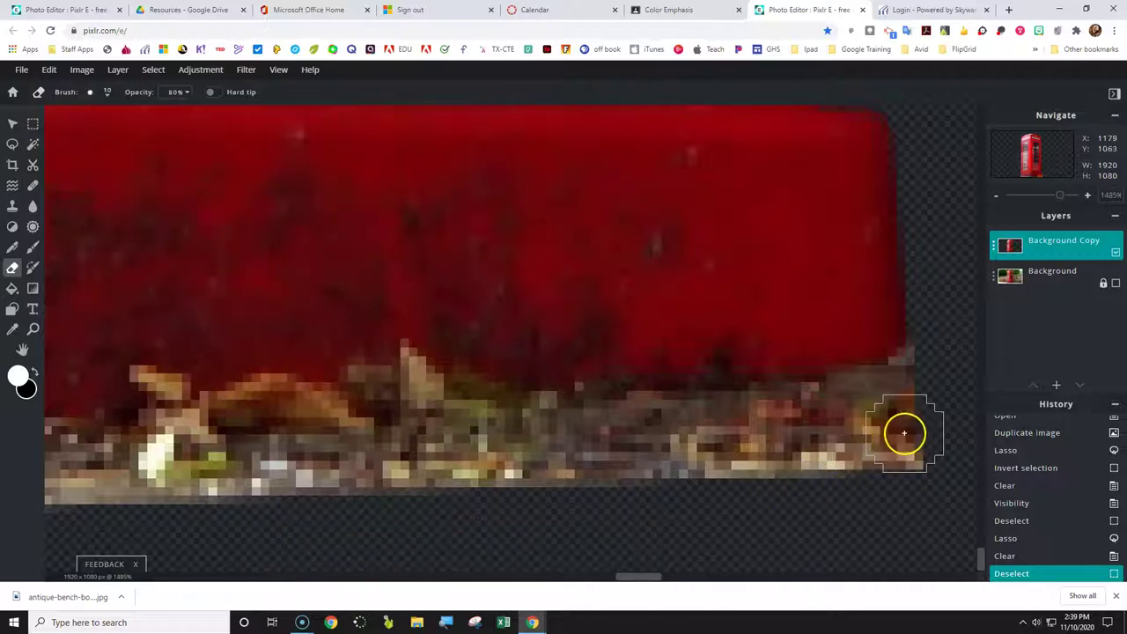
- Erase the leftover ground and leaves beneath the right end of the booth's base on the Background Copy layer
{"action": "mouse_move", "coordinate": [903, 429]}
{"action": "left_mouse_down"}
{"action": "mouse_move", "coordinate": [638, 458]}
{"action": "mouse_move", "coordinate": [326, 470]}
{"action": "left_mouse_up"}
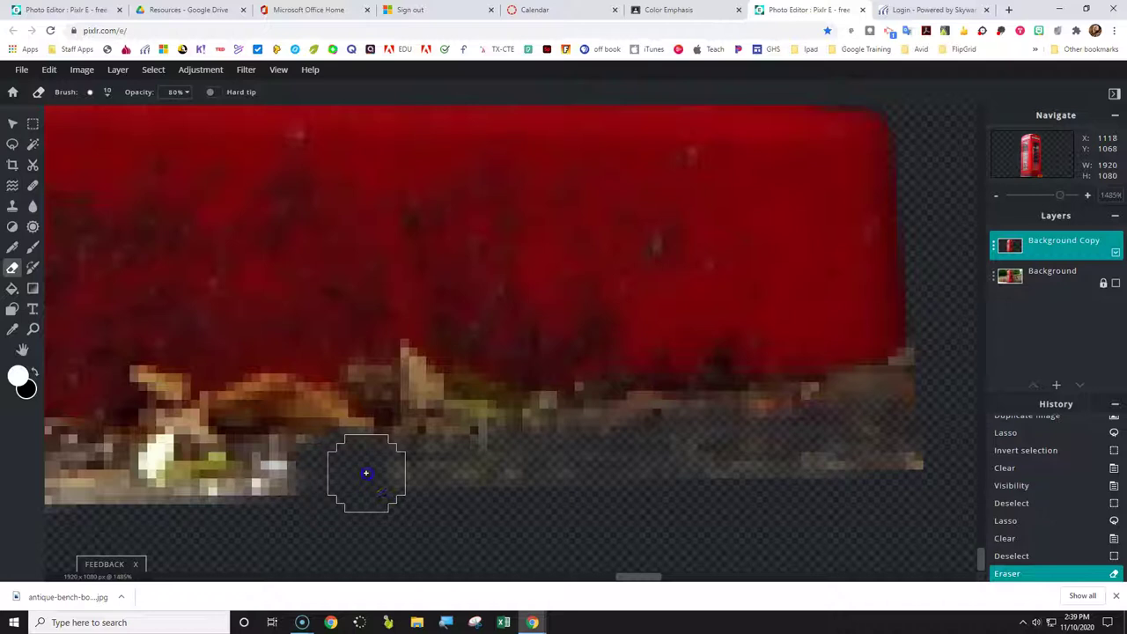
{"action": "left_click_drag", "start_coordinate": [757, 450], "coordinate": [936, 429]}
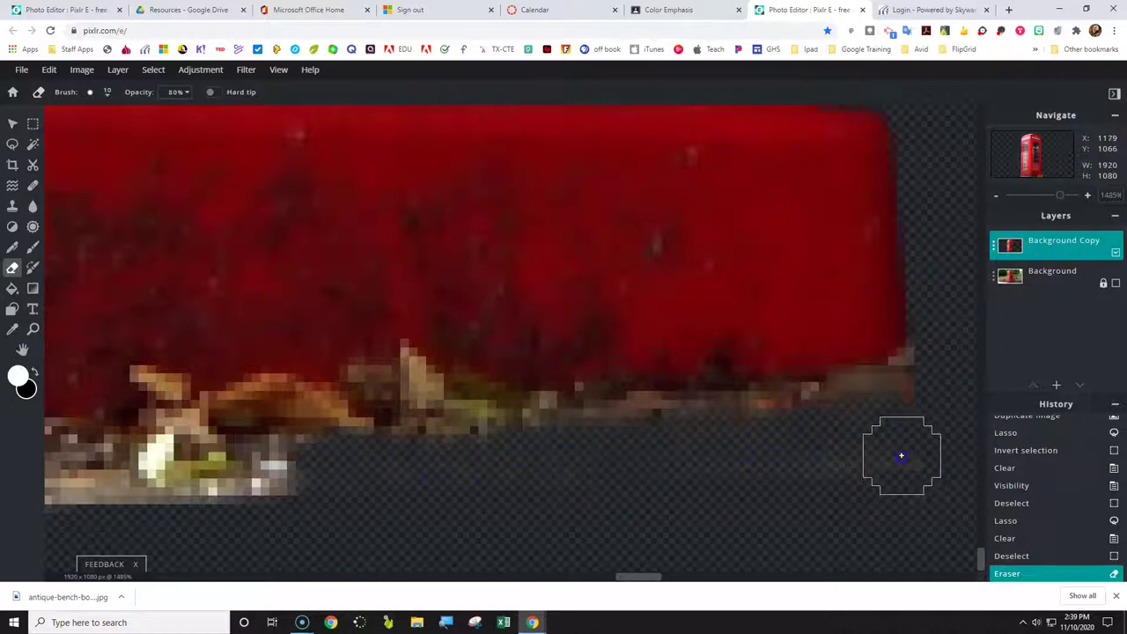
{"action": "left_click_drag", "start_coordinate": [778, 472], "coordinate": [380, 493]}
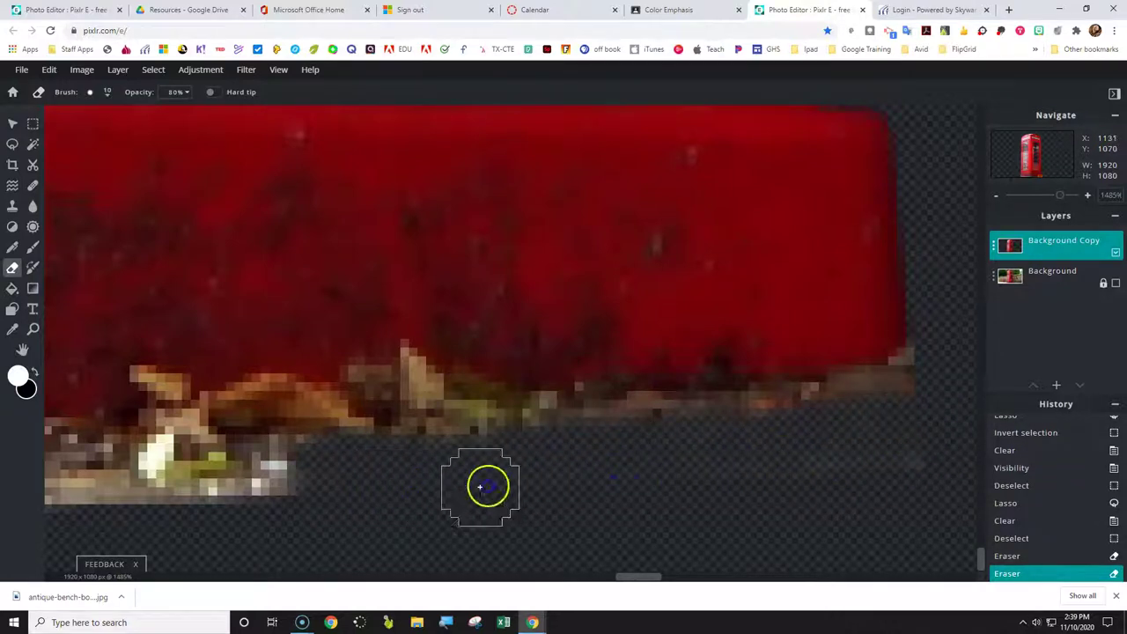
{"action": "mouse_move", "coordinate": [899, 461]}
{"action": "left_mouse_down"}
{"action": "mouse_move", "coordinate": [402, 511]}
{"action": "mouse_move", "coordinate": [465, 501]}
{"action": "left_mouse_up"}
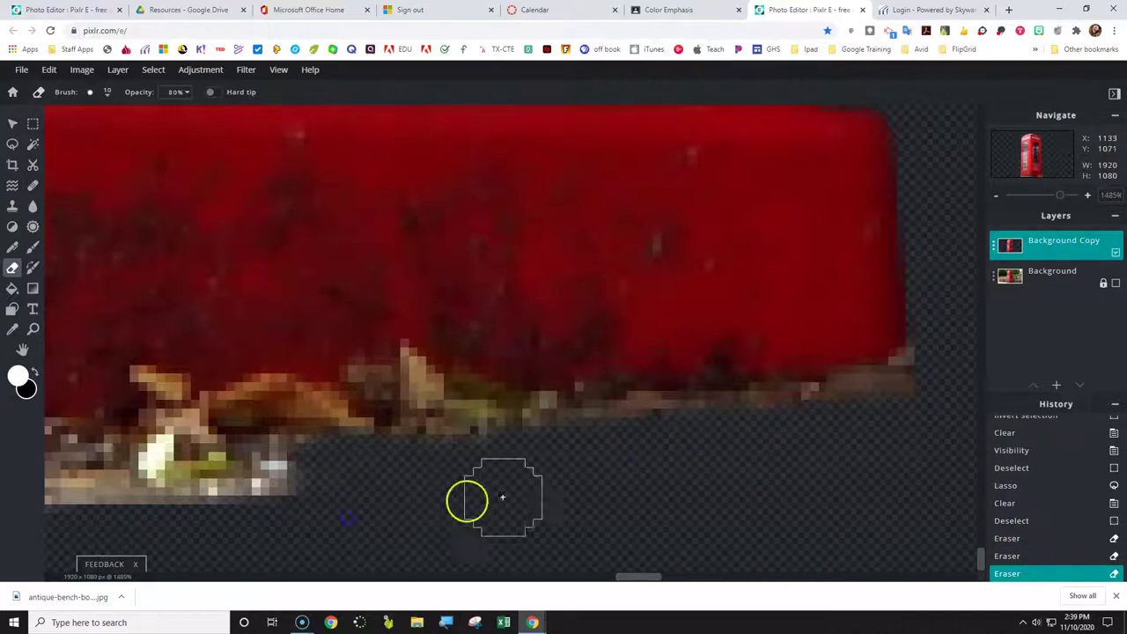
{"action": "mouse_move", "coordinate": [924, 423]}
{"action": "left_mouse_down"}
{"action": "mouse_move", "coordinate": [923, 390]}
{"action": "mouse_move", "coordinate": [898, 390]}
{"action": "mouse_move", "coordinate": [680, 423]}
{"action": "mouse_move", "coordinate": [279, 445]}
{"action": "left_mouse_up"}
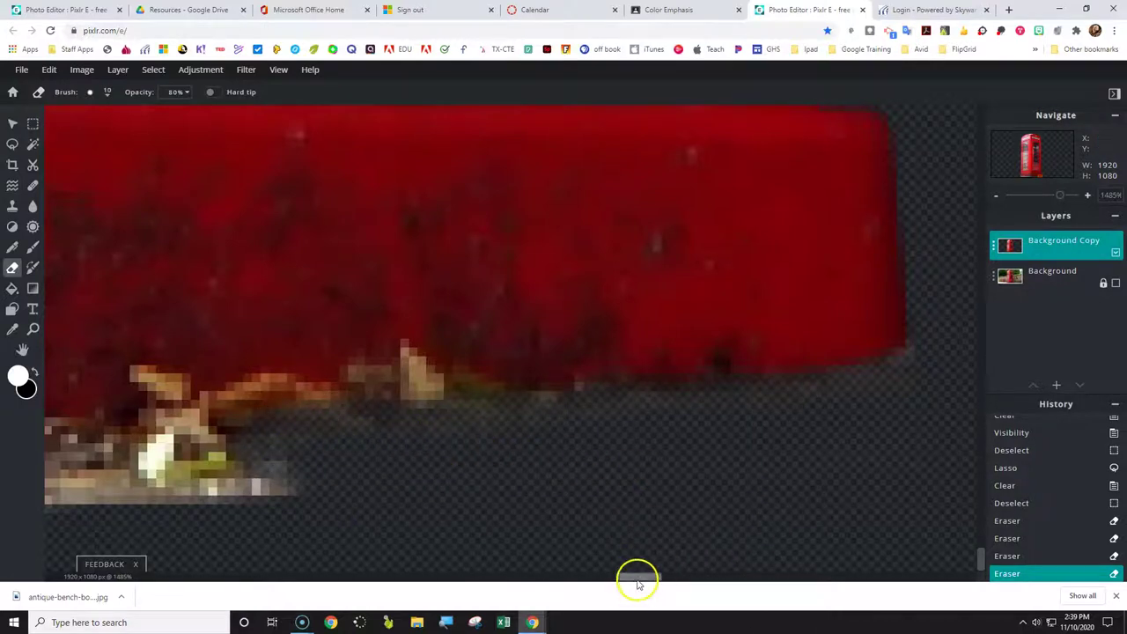
- Continue erasing the ground strip and leaves leftward beneath the middle of the base's right face
{"action": "left_click_drag", "start_coordinate": [639, 578], "coordinate": [616, 578]}
{"action": "mouse_move", "coordinate": [792, 439]}
{"action": "left_mouse_down"}
{"action": "mouse_move", "coordinate": [88, 517]}
{"action": "mouse_move", "coordinate": [290, 511]}
{"action": "mouse_move", "coordinate": [749, 455]}
{"action": "left_mouse_up"}
{"action": "mouse_move", "coordinate": [312, 518]}
{"action": "left_mouse_down"}
{"action": "mouse_move", "coordinate": [168, 526]}
{"action": "mouse_move", "coordinate": [189, 525]}
{"action": "left_mouse_up"}
{"action": "left_click_drag", "start_coordinate": [474, 499], "coordinate": [755, 457]}
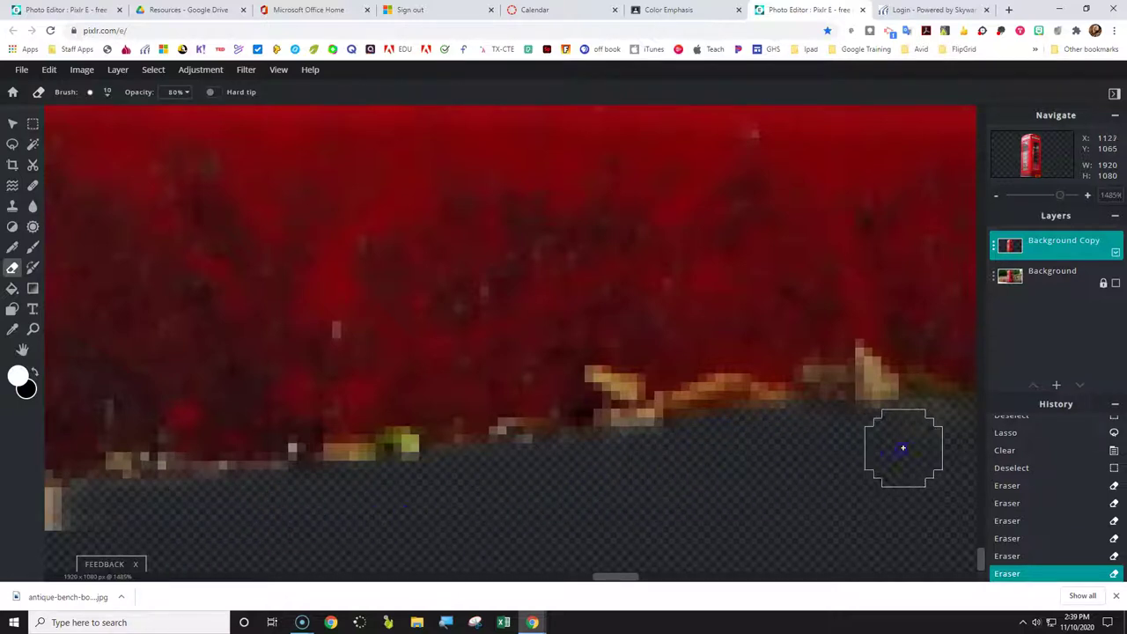
{"action": "left_click_drag", "start_coordinate": [851, 464], "coordinate": [850, 463]}
{"action": "mouse_move", "coordinate": [614, 581]}
{"action": "left_mouse_down"}
{"action": "mouse_move", "coordinate": [571, 579]}
{"action": "mouse_move", "coordinate": [602, 579]}
{"action": "mouse_move", "coordinate": [606, 520]}
{"action": "mouse_move", "coordinate": [335, 533]}
{"action": "mouse_move", "coordinate": [83, 510]}
{"action": "mouse_move", "coordinate": [505, 509]}
{"action": "mouse_move", "coordinate": [593, 524]}
{"action": "mouse_move", "coordinate": [75, 527]}
{"action": "mouse_move", "coordinate": [395, 537]}
{"action": "left_mouse_up"}
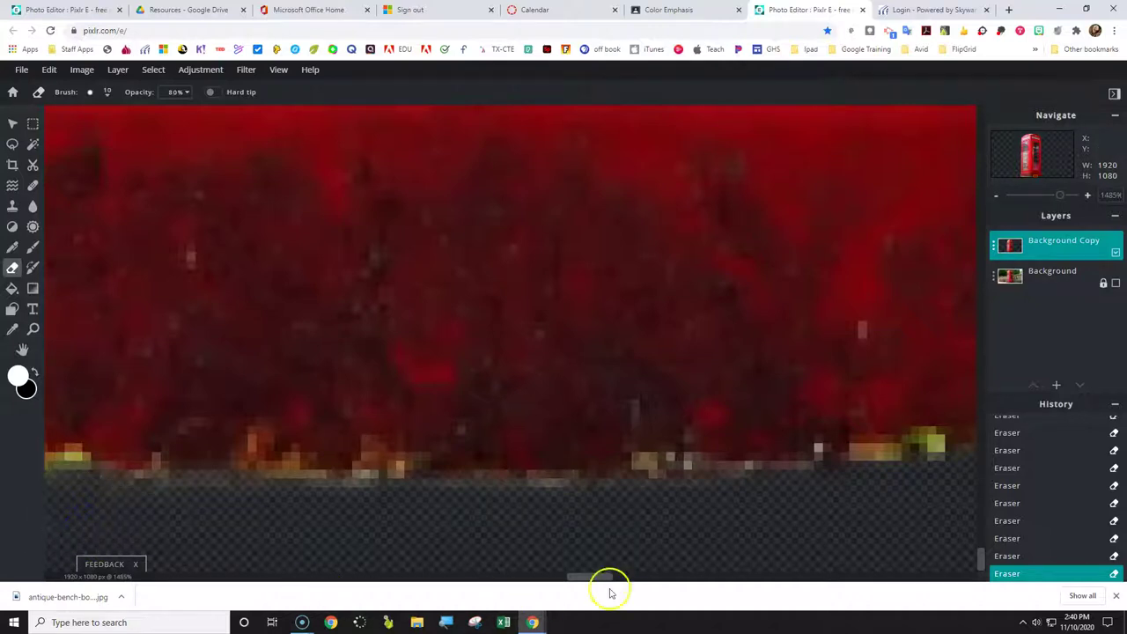
- Erase the pale ground strip and leaves beneath the base around the front corner where its two faces meet
{"action": "left_click_drag", "start_coordinate": [584, 580], "coordinate": [551, 573]}
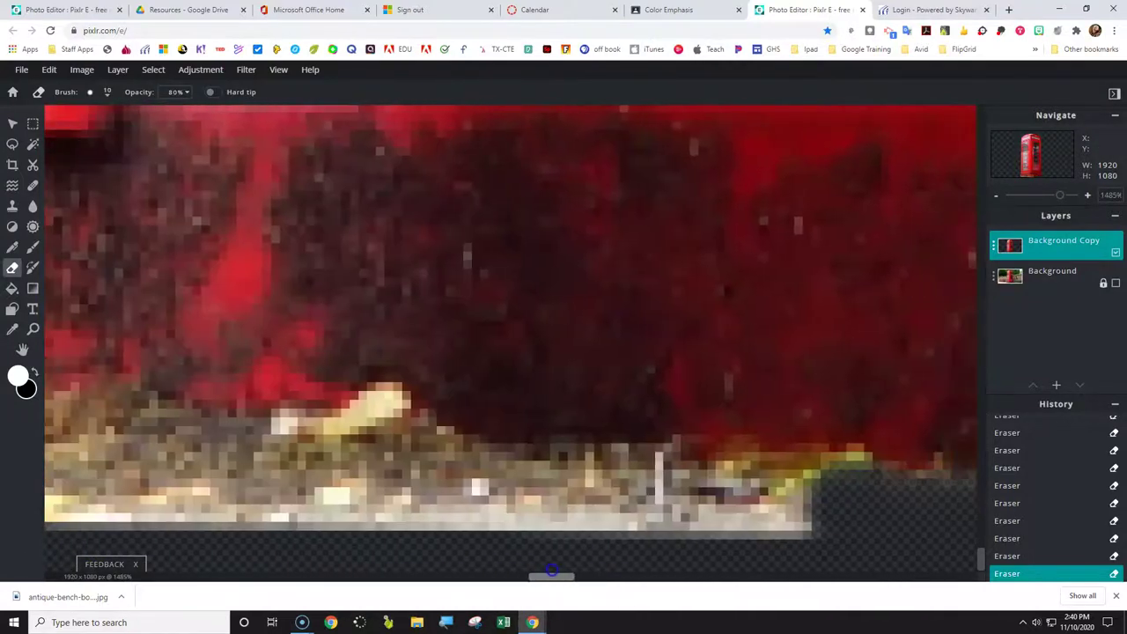
{"action": "mouse_move", "coordinate": [793, 511]}
{"action": "left_mouse_down"}
{"action": "mouse_move", "coordinate": [734, 499]}
{"action": "mouse_move", "coordinate": [622, 514]}
{"action": "mouse_move", "coordinate": [471, 501]}
{"action": "mouse_move", "coordinate": [402, 478]}
{"action": "mouse_move", "coordinate": [382, 434]}
{"action": "mouse_move", "coordinate": [306, 462]}
{"action": "mouse_move", "coordinate": [67, 440]}
{"action": "mouse_move", "coordinate": [76, 531]}
{"action": "mouse_move", "coordinate": [171, 506]}
{"action": "mouse_move", "coordinate": [578, 531]}
{"action": "mouse_move", "coordinate": [822, 525]}
{"action": "mouse_move", "coordinate": [808, 513]}
{"action": "mouse_move", "coordinate": [611, 516]}
{"action": "mouse_move", "coordinate": [442, 493]}
{"action": "mouse_move", "coordinate": [404, 474]}
{"action": "mouse_move", "coordinate": [237, 490]}
{"action": "mouse_move", "coordinate": [696, 546]}
{"action": "mouse_move", "coordinate": [809, 533]}
{"action": "mouse_move", "coordinate": [588, 528]}
{"action": "left_mouse_up"}
{"action": "left_click_drag", "start_coordinate": [518, 524], "coordinate": [452, 520]}
{"action": "left_click", "coordinate": [547, 527]}
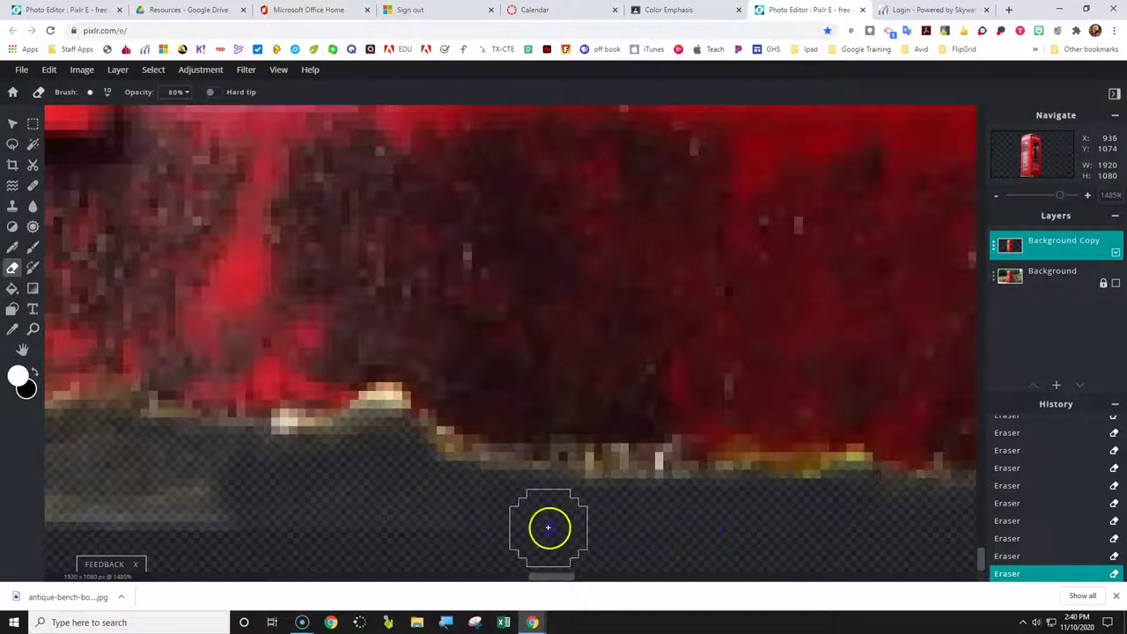
{"action": "mouse_move", "coordinate": [353, 491]}
{"action": "left_mouse_down"}
{"action": "mouse_move", "coordinate": [251, 511]}
{"action": "mouse_move", "coordinate": [63, 511]}
{"action": "left_mouse_up"}
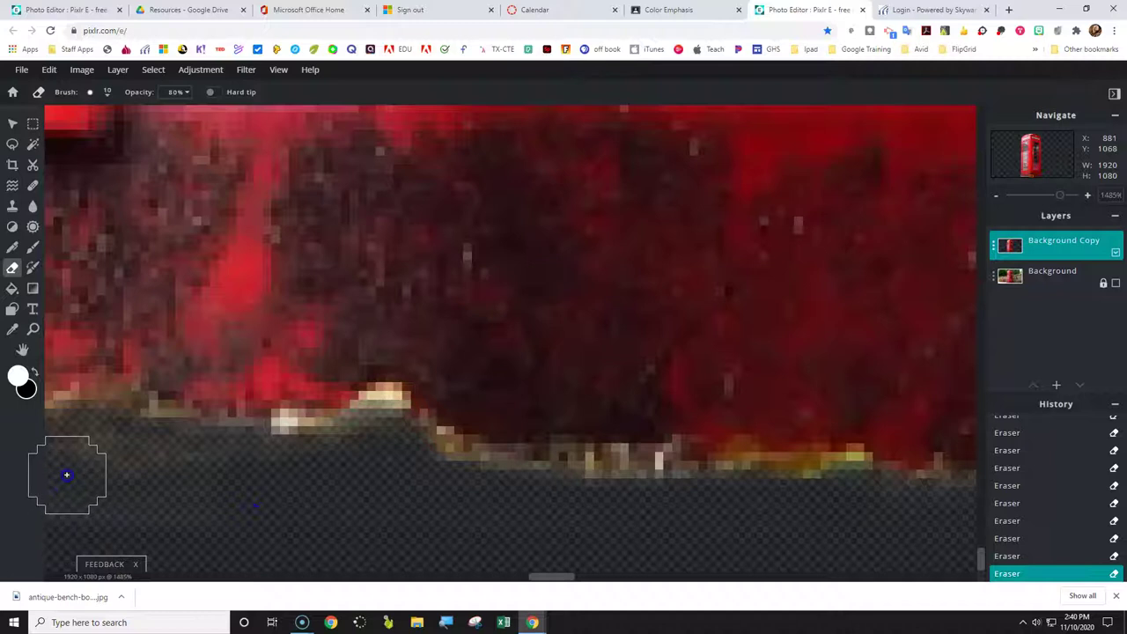
{"action": "left_click", "coordinate": [174, 467]}
{"action": "left_click", "coordinate": [271, 480]}
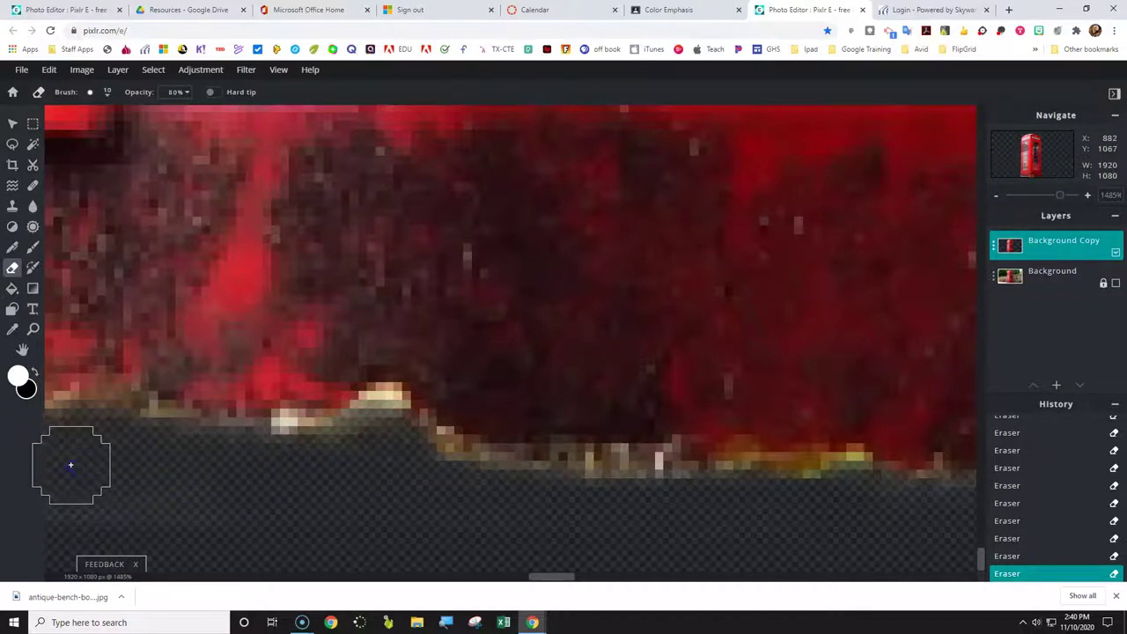
- Erase the leftover ground beneath the right part of the base's left face, following its uneven lower edge
{"action": "mouse_move", "coordinate": [182, 504]}
{"action": "left_mouse_down"}
{"action": "mouse_move", "coordinate": [106, 508]}
{"action": "mouse_move", "coordinate": [380, 500]}
{"action": "mouse_move", "coordinate": [566, 558]}
{"action": "mouse_move", "coordinate": [570, 587]}
{"action": "mouse_move", "coordinate": [471, 573]}
{"action": "mouse_move", "coordinate": [516, 576]}
{"action": "mouse_move", "coordinate": [509, 561]}
{"action": "left_mouse_up"}
{"action": "mouse_move", "coordinate": [793, 435]}
{"action": "left_mouse_down"}
{"action": "mouse_move", "coordinate": [913, 452]}
{"action": "mouse_move", "coordinate": [871, 463]}
{"action": "mouse_move", "coordinate": [568, 428]}
{"action": "mouse_move", "coordinate": [299, 483]}
{"action": "mouse_move", "coordinate": [143, 460]}
{"action": "mouse_move", "coordinate": [55, 476]}
{"action": "mouse_move", "coordinate": [85, 500]}
{"action": "mouse_move", "coordinate": [531, 473]}
{"action": "mouse_move", "coordinate": [747, 511]}
{"action": "mouse_move", "coordinate": [876, 518]}
{"action": "mouse_move", "coordinate": [507, 508]}
{"action": "mouse_move", "coordinate": [850, 499]}
{"action": "mouse_move", "coordinate": [850, 483]}
{"action": "mouse_move", "coordinate": [578, 442]}
{"action": "mouse_move", "coordinate": [846, 453]}
{"action": "mouse_move", "coordinate": [785, 502]}
{"action": "mouse_move", "coordinate": [512, 482]}
{"action": "mouse_move", "coordinate": [458, 466]}
{"action": "mouse_move", "coordinate": [578, 434]}
{"action": "left_mouse_up"}
{"action": "mouse_move", "coordinate": [581, 522]}
{"action": "left_mouse_down"}
{"action": "mouse_move", "coordinate": [837, 516]}
{"action": "mouse_move", "coordinate": [284, 456]}
{"action": "mouse_move", "coordinate": [324, 439]}
{"action": "mouse_move", "coordinate": [234, 455]}
{"action": "mouse_move", "coordinate": [193, 432]}
{"action": "mouse_move", "coordinate": [108, 446]}
{"action": "mouse_move", "coordinate": [25, 478]}
{"action": "mouse_move", "coordinate": [108, 511]}
{"action": "mouse_move", "coordinate": [173, 481]}
{"action": "mouse_move", "coordinate": [434, 510]}
{"action": "left_mouse_up"}
{"action": "mouse_move", "coordinate": [208, 516]}
{"action": "left_mouse_down"}
{"action": "mouse_move", "coordinate": [594, 523]}
{"action": "mouse_move", "coordinate": [844, 503]}
{"action": "left_mouse_up"}
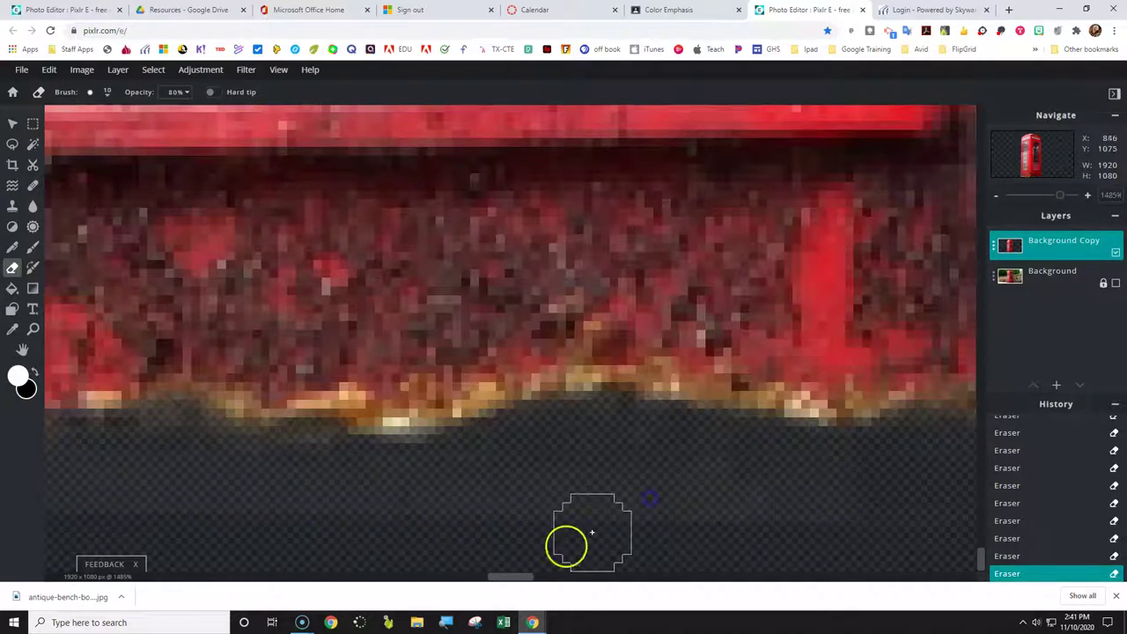
- Erase the bright pavement strip beneath the left part of the base's left face, including the faint residue below it
{"action": "left_click_drag", "start_coordinate": [515, 578], "coordinate": [478, 576]}
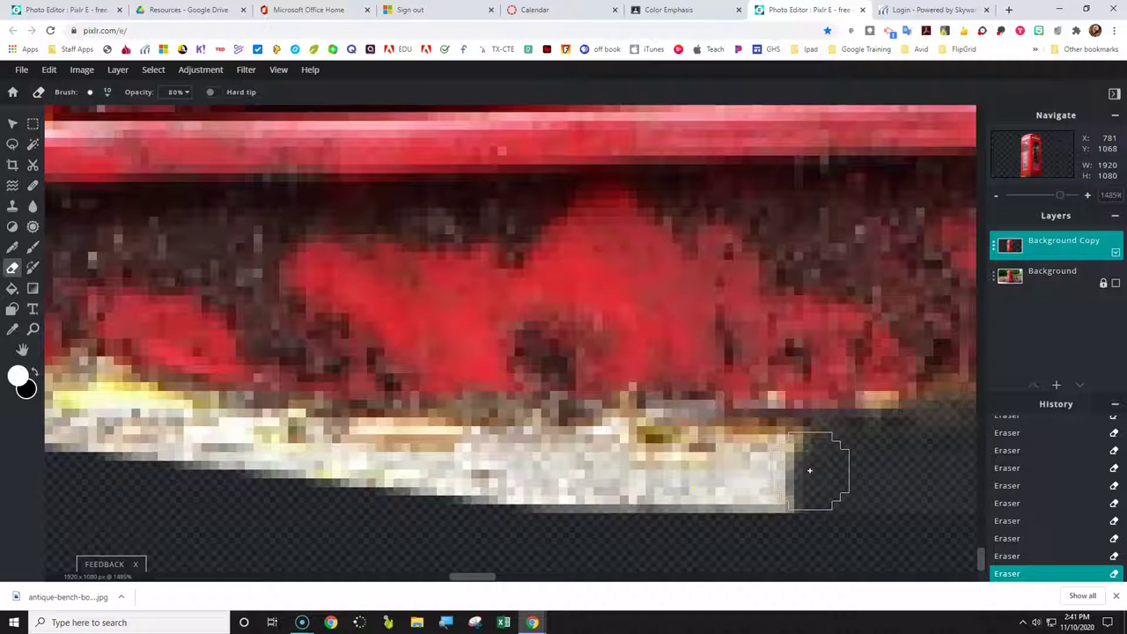
{"action": "mouse_move", "coordinate": [809, 470]}
{"action": "left_mouse_down"}
{"action": "mouse_move", "coordinate": [649, 446]}
{"action": "mouse_move", "coordinate": [182, 455]}
{"action": "mouse_move", "coordinate": [135, 402]}
{"action": "mouse_move", "coordinate": [73, 392]}
{"action": "mouse_move", "coordinate": [59, 430]}
{"action": "mouse_move", "coordinate": [79, 448]}
{"action": "mouse_move", "coordinate": [229, 481]}
{"action": "mouse_move", "coordinate": [804, 511]}
{"action": "mouse_move", "coordinate": [814, 459]}
{"action": "mouse_move", "coordinate": [702, 448]}
{"action": "mouse_move", "coordinate": [181, 457]}
{"action": "mouse_move", "coordinate": [193, 441]}
{"action": "mouse_move", "coordinate": [279, 450]}
{"action": "mouse_move", "coordinate": [138, 428]}
{"action": "mouse_move", "coordinate": [108, 395]}
{"action": "mouse_move", "coordinate": [50, 420]}
{"action": "mouse_move", "coordinate": [77, 444]}
{"action": "left_mouse_up"}
{"action": "mouse_move", "coordinate": [328, 498]}
{"action": "left_mouse_down"}
{"action": "mouse_move", "coordinate": [718, 519]}
{"action": "mouse_move", "coordinate": [874, 507]}
{"action": "left_mouse_up"}
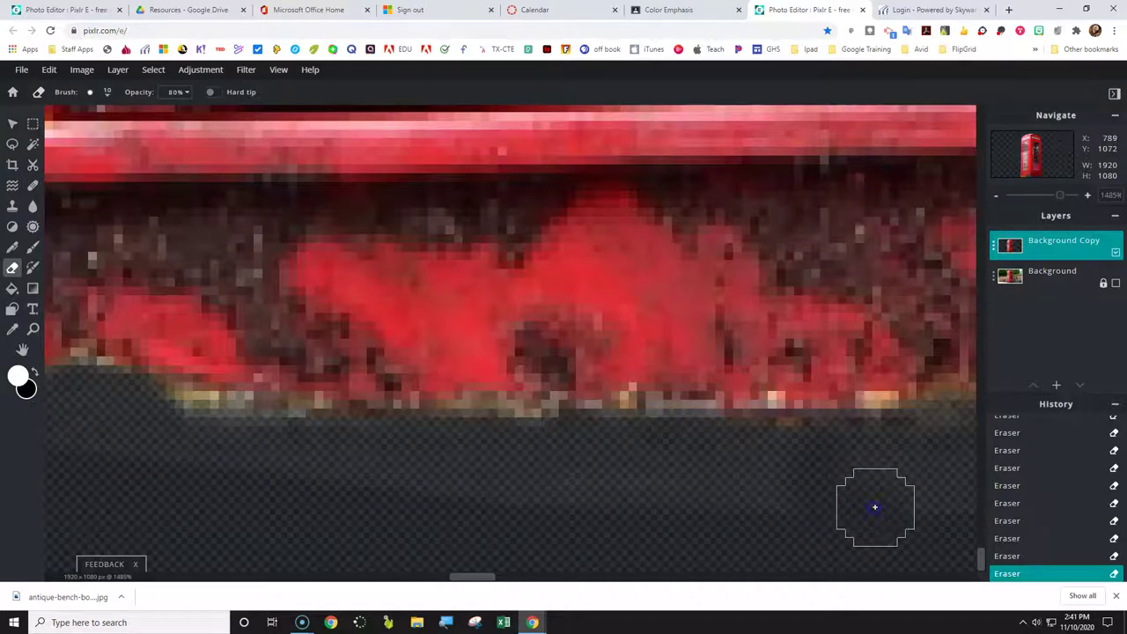
{"action": "left_click_drag", "start_coordinate": [475, 577], "coordinate": [498, 576]}
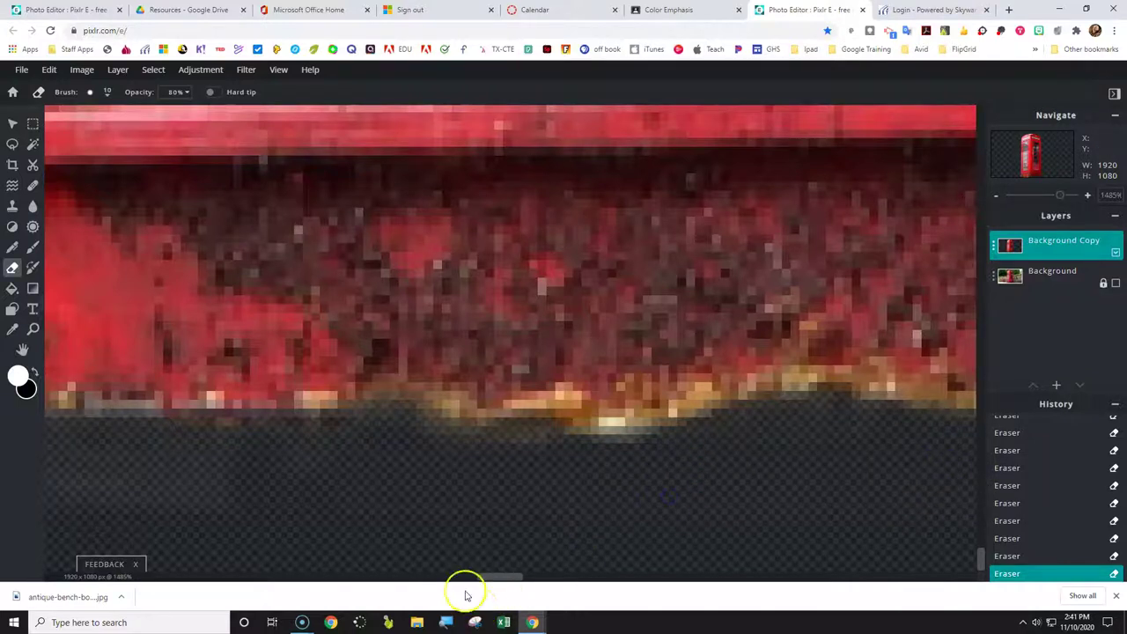
{"action": "left_click_drag", "start_coordinate": [502, 577], "coordinate": [481, 577]}
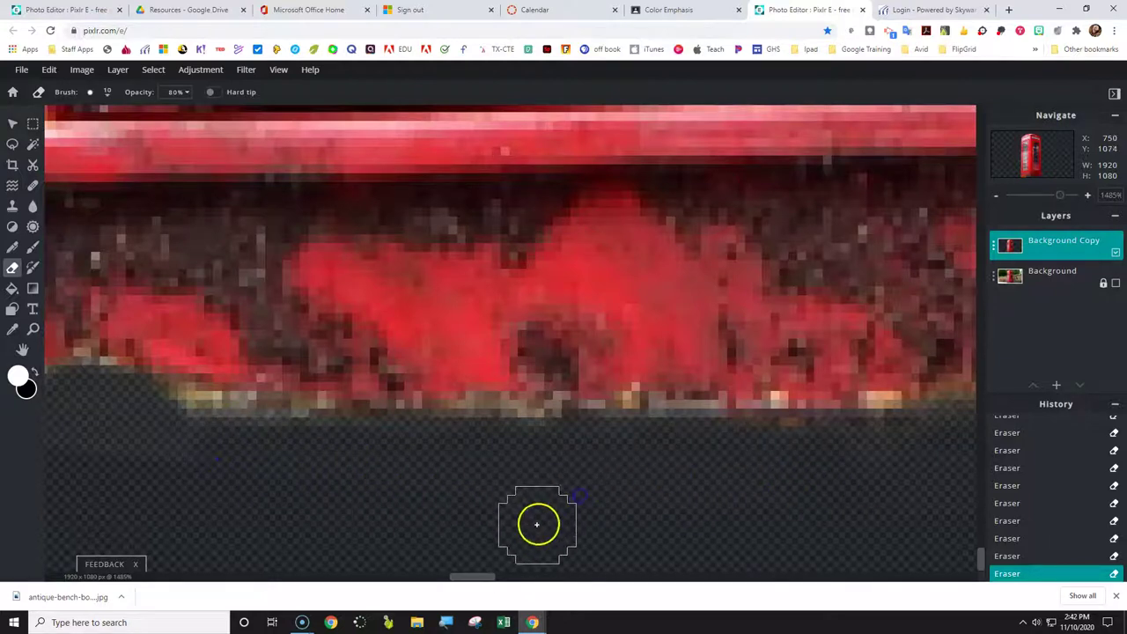
{"action": "mouse_move", "coordinate": [484, 581]}
{"action": "left_mouse_down"}
{"action": "mouse_move", "coordinate": [422, 578]}
{"action": "mouse_move", "coordinate": [472, 577]}
{"action": "left_mouse_up"}
- Erase the remaining ground and faint residue beneath the far left corner of the booth's base
{"action": "mouse_move", "coordinate": [668, 459]}
{"action": "left_mouse_down"}
{"action": "mouse_move", "coordinate": [450, 455]}
{"action": "mouse_move", "coordinate": [252, 402]}
{"action": "mouse_move", "coordinate": [146, 397]}
{"action": "mouse_move", "coordinate": [235, 418]}
{"action": "mouse_move", "coordinate": [154, 405]}
{"action": "mouse_move", "coordinate": [185, 414]}
{"action": "left_mouse_up"}
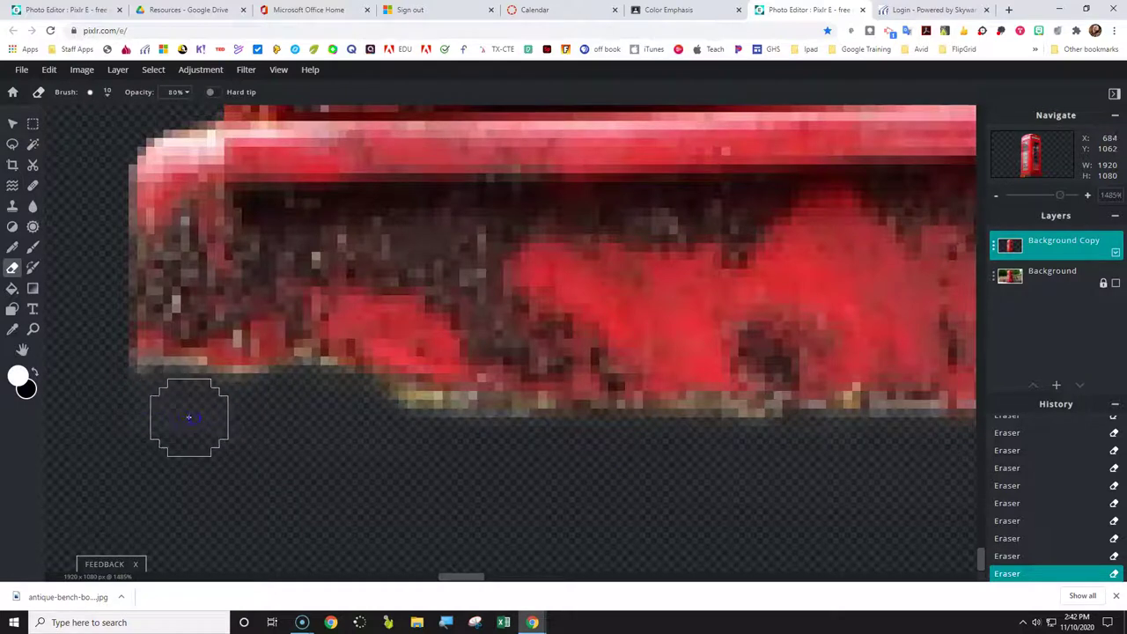
{"action": "left_click_drag", "start_coordinate": [146, 407], "coordinate": [161, 414]}
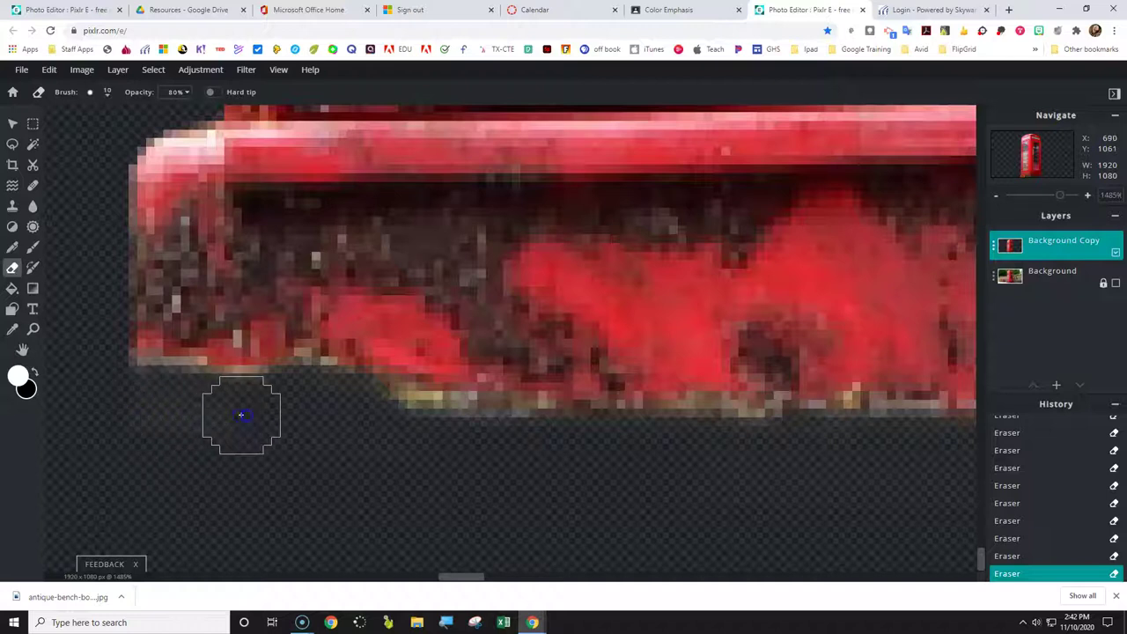
{"action": "mouse_move", "coordinate": [285, 445]}
{"action": "left_mouse_down"}
{"action": "mouse_move", "coordinate": [261, 428]}
{"action": "mouse_move", "coordinate": [133, 413]}
{"action": "mouse_move", "coordinate": [196, 422]}
{"action": "mouse_move", "coordinate": [302, 470]}
{"action": "mouse_move", "coordinate": [453, 579]}
{"action": "mouse_move", "coordinate": [456, 448]}
{"action": "mouse_move", "coordinate": [423, 438]}
{"action": "left_mouse_up"}
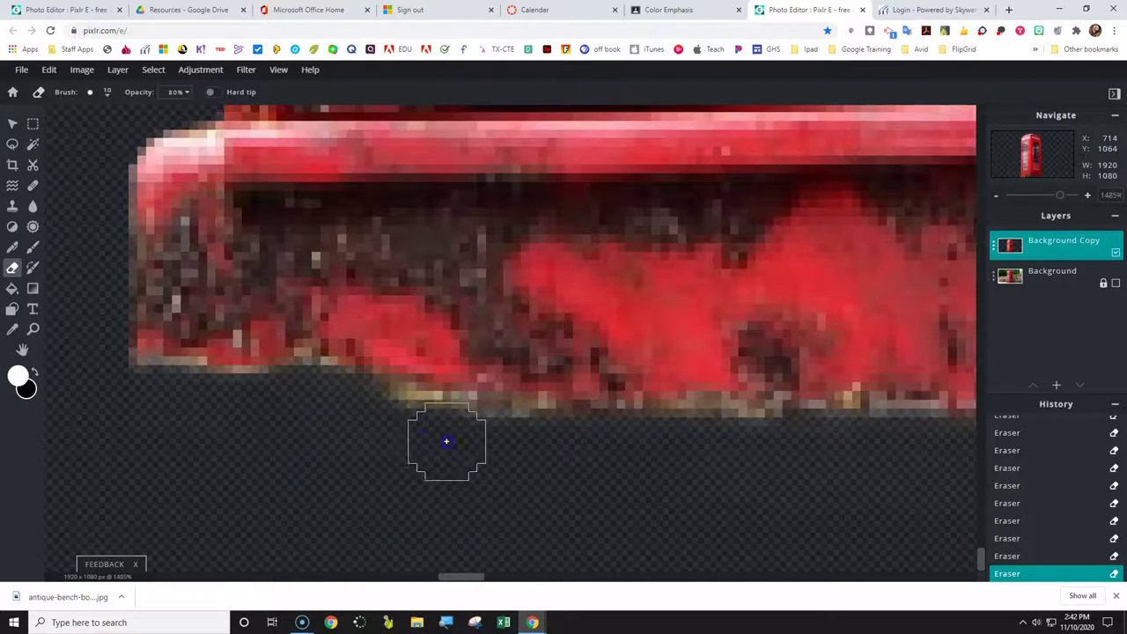
{"action": "left_click", "coordinate": [466, 576]}
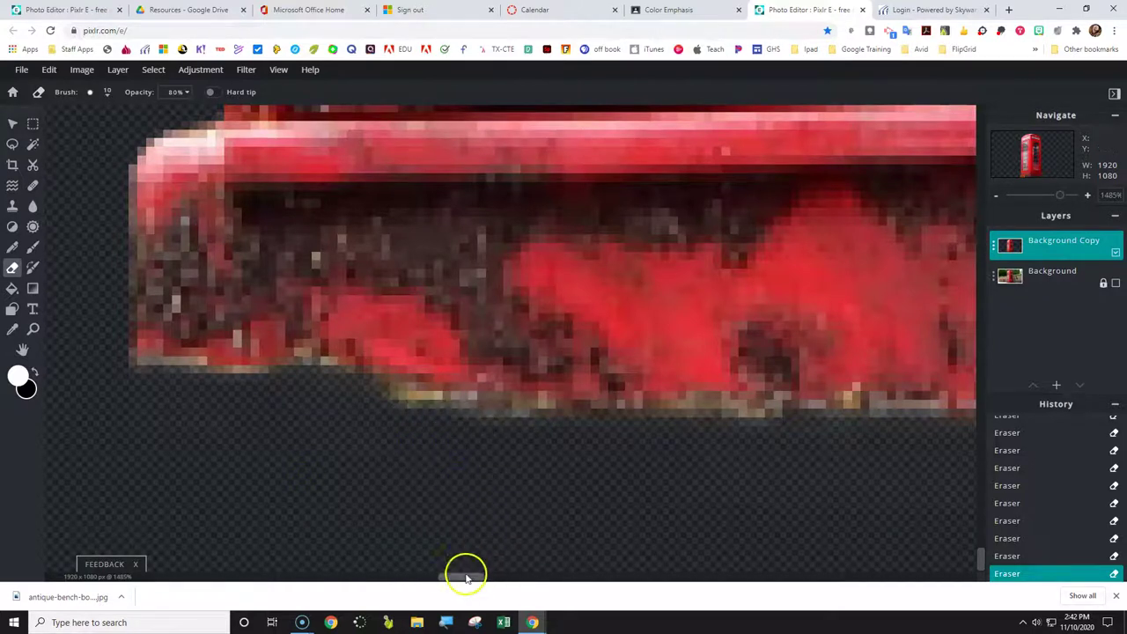
- Go over the lower edge of the base's left face again, erasing faint residue from its middle toward the front corner
{"action": "left_click_drag", "start_coordinate": [466, 577], "coordinate": [508, 577]}
{"action": "left_click_drag", "start_coordinate": [529, 443], "coordinate": [531, 447]}
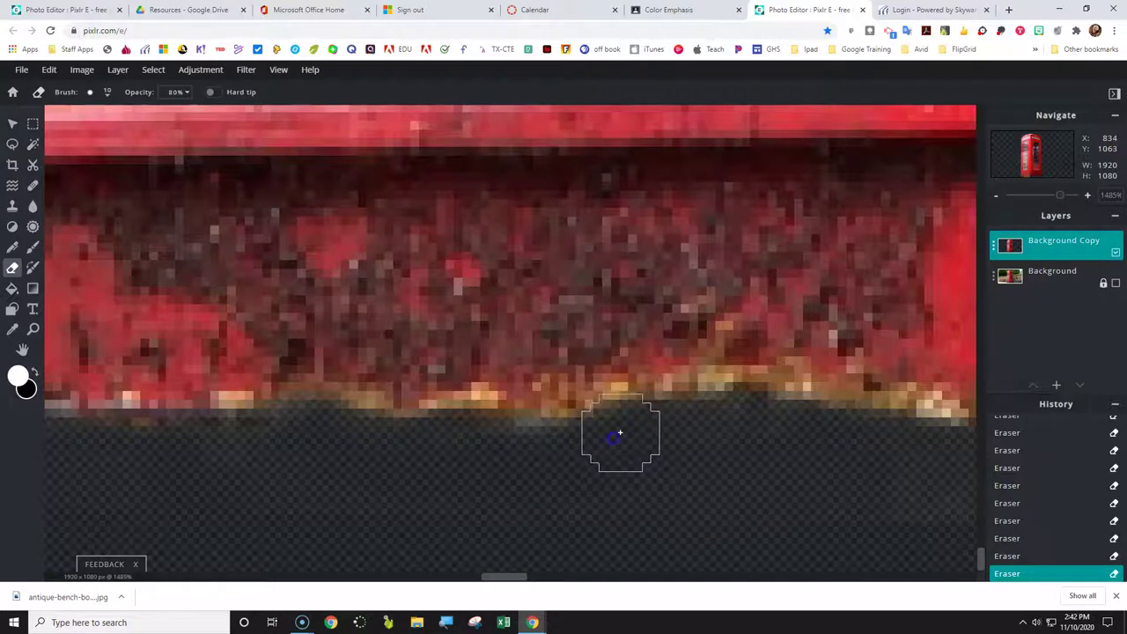
{"action": "mouse_move", "coordinate": [412, 466]}
{"action": "left_mouse_down"}
{"action": "mouse_move", "coordinate": [285, 455]}
{"action": "mouse_move", "coordinate": [526, 577]}
{"action": "left_mouse_up"}
{"action": "mouse_move", "coordinate": [431, 418]}
{"action": "left_mouse_down"}
{"action": "mouse_move", "coordinate": [332, 405]}
{"action": "mouse_move", "coordinate": [202, 449]}
{"action": "left_mouse_up"}
{"action": "left_click", "coordinate": [415, 432]}
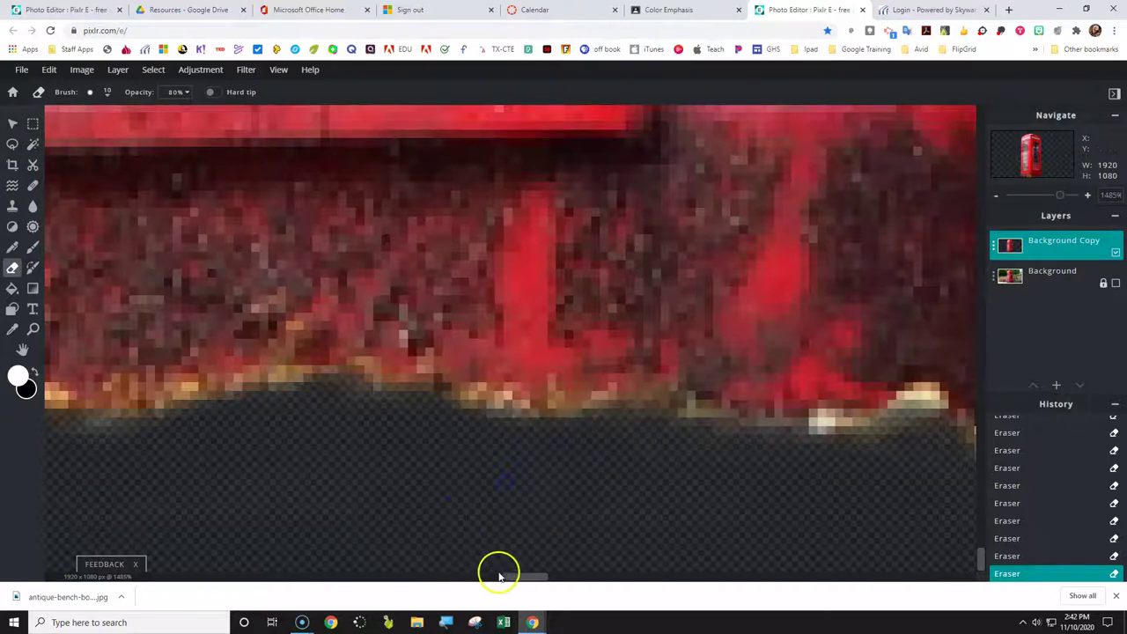
- Erase the faint residue left beneath the front corner and the adjoining stretch of the base's right face
{"action": "left_click_drag", "start_coordinate": [532, 578], "coordinate": [551, 579]}
{"action": "mouse_move", "coordinate": [396, 448]}
{"action": "left_mouse_down"}
{"action": "mouse_move", "coordinate": [334, 460]}
{"action": "mouse_move", "coordinate": [173, 449]}
{"action": "left_mouse_up"}
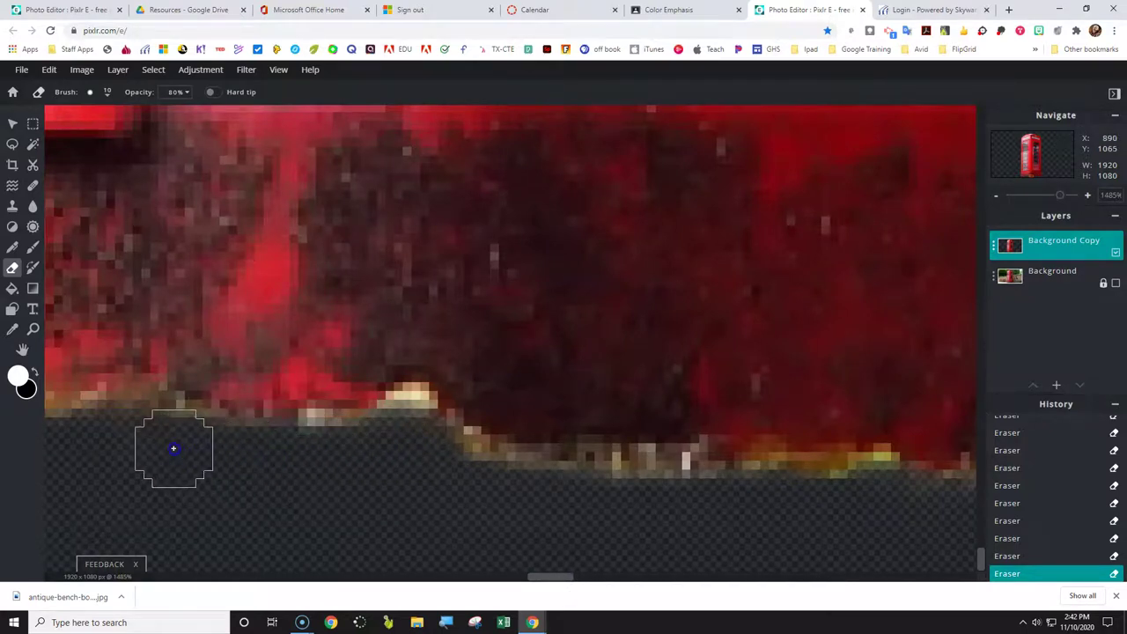
{"action": "mouse_move", "coordinate": [279, 510]}
{"action": "left_mouse_down"}
{"action": "mouse_move", "coordinate": [332, 519]}
{"action": "mouse_move", "coordinate": [467, 468]}
{"action": "mouse_move", "coordinate": [446, 482]}
{"action": "mouse_move", "coordinate": [461, 477]}
{"action": "left_mouse_up"}
{"action": "left_click_drag", "start_coordinate": [634, 507], "coordinate": [748, 502]}
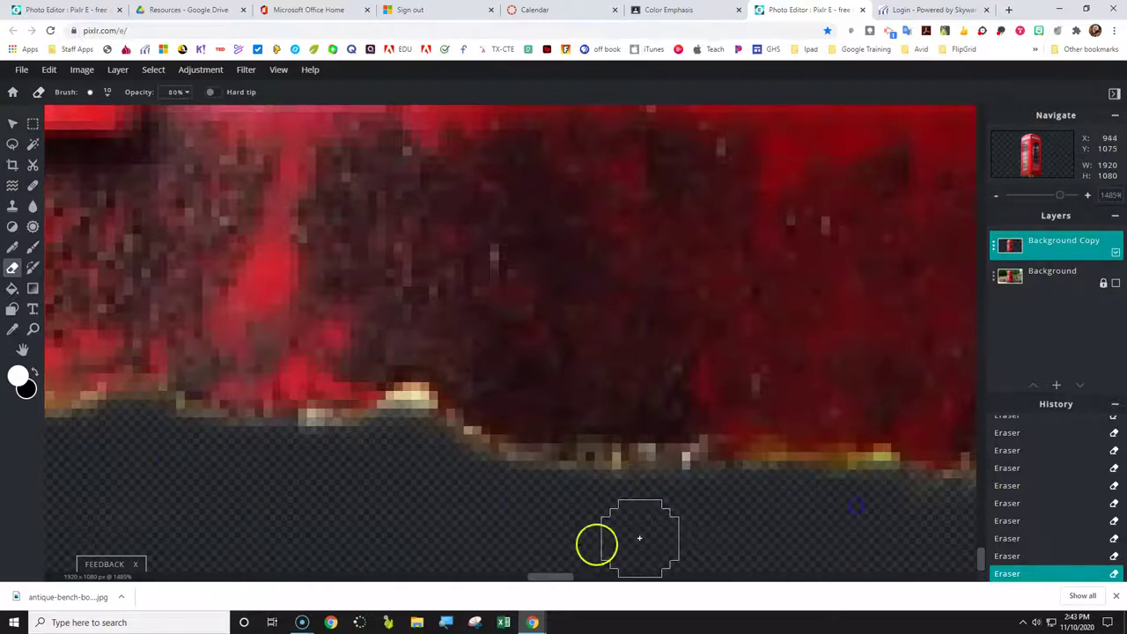
- Erase the faint residue beneath the lower edge of the base's right face, continuing toward its far right corner
{"action": "left_click_drag", "start_coordinate": [553, 575], "coordinate": [616, 577]}
{"action": "mouse_move", "coordinate": [607, 467]}
{"action": "left_mouse_down"}
{"action": "mouse_move", "coordinate": [606, 435]}
{"action": "mouse_move", "coordinate": [591, 448]}
{"action": "mouse_move", "coordinate": [815, 428]}
{"action": "left_mouse_up"}
{"action": "left_click_drag", "start_coordinate": [627, 579], "coordinate": [640, 578]}
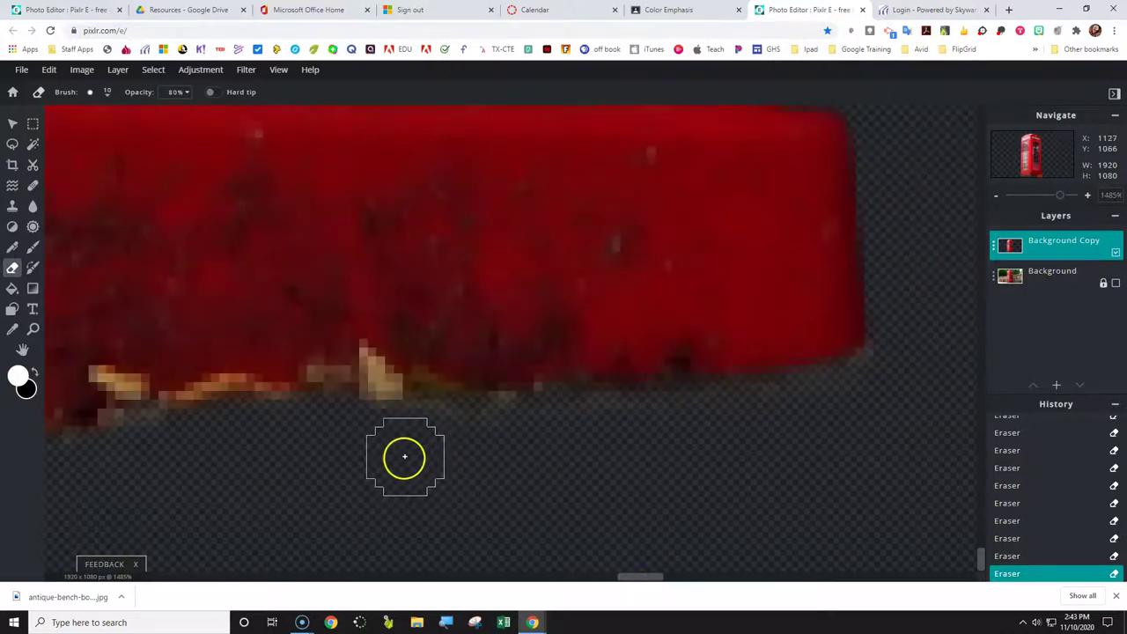
{"action": "mouse_move", "coordinate": [431, 442]}
{"action": "left_mouse_down"}
{"action": "mouse_move", "coordinate": [647, 448]}
{"action": "mouse_move", "coordinate": [827, 416]}
{"action": "mouse_move", "coordinate": [475, 431]}
{"action": "mouse_move", "coordinate": [529, 479]}
{"action": "left_mouse_up"}
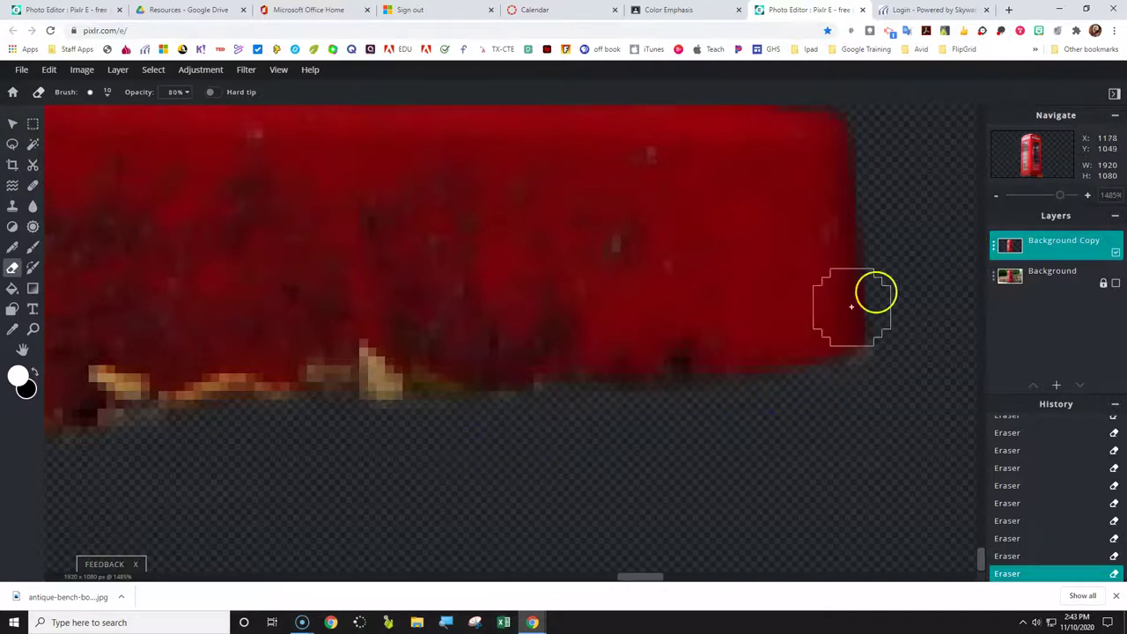
- Toggle the Background layer's visibility to compare the isolated booth with the full photo, leaving the layer shown
{"action": "scroll", "coordinate": [593, 360], "scroll_direction": "down", "scroll_amount": 10}
{"action": "scroll", "coordinate": [529, 328], "scroll_direction": "down", "scroll_amount": 8}
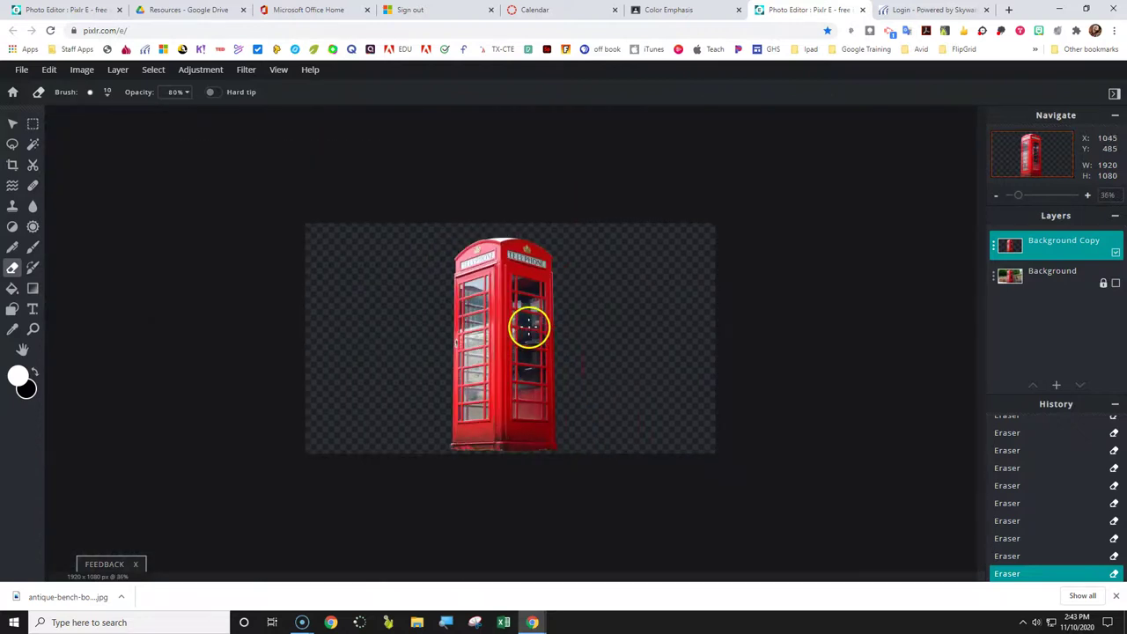
{"action": "scroll", "coordinate": [467, 467], "scroll_direction": "up", "scroll_amount": 3}
{"action": "scroll", "coordinate": [504, 420], "scroll_direction": "down", "scroll_amount": 1}
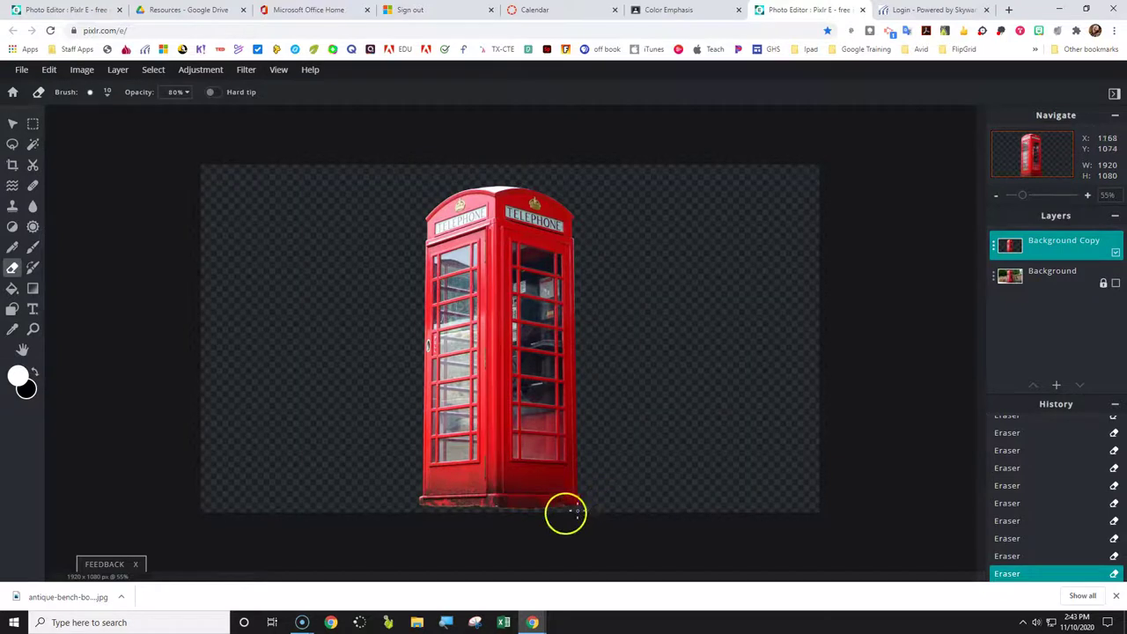
{"action": "left_click", "coordinate": [1115, 284]}
{"action": "left_click", "coordinate": [1117, 285]}
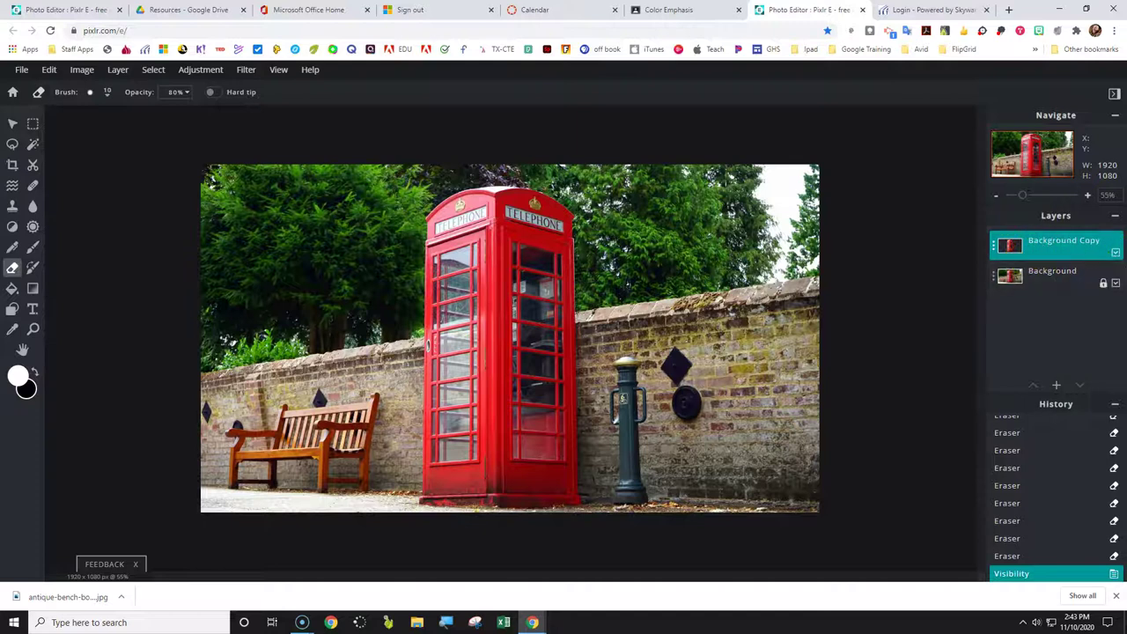
{"action": "left_click", "coordinate": [1115, 284]}
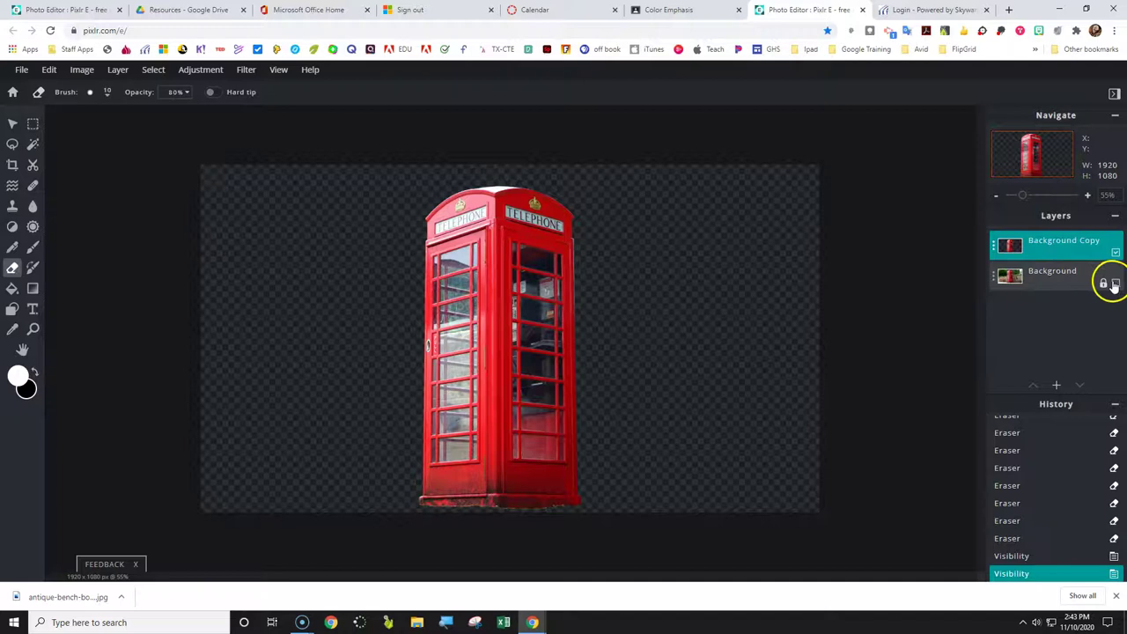
{"action": "left_click", "coordinate": [1116, 282]}
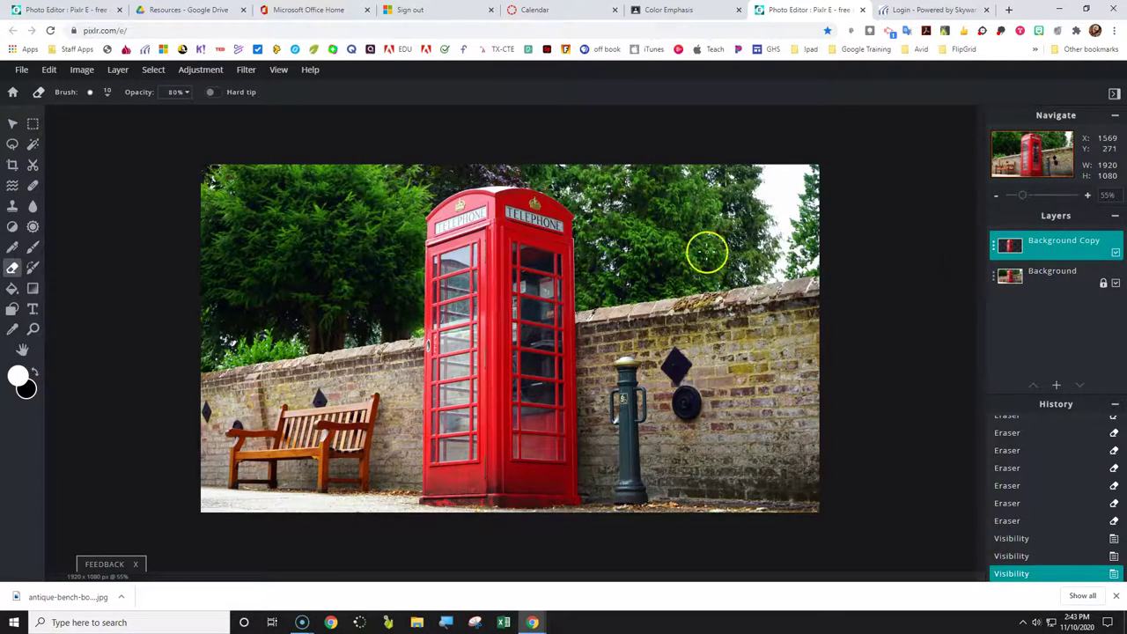
- Desaturate the Background layer beneath the isolated red booth
{"action": "left_click", "coordinate": [1054, 280]}
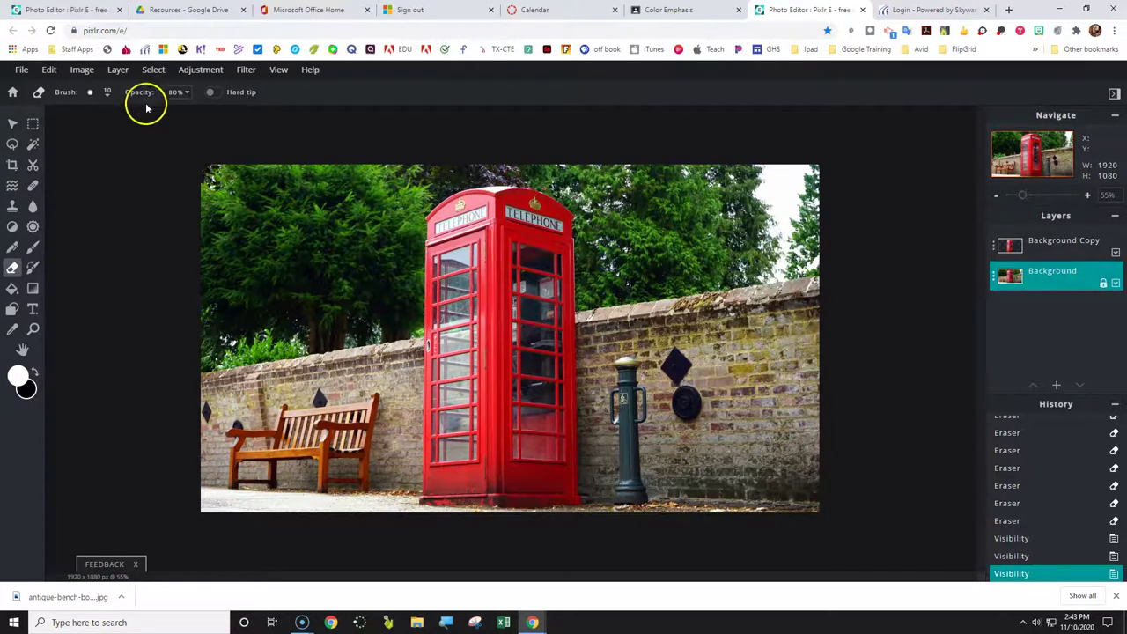
{"action": "left_click", "coordinate": [196, 74]}
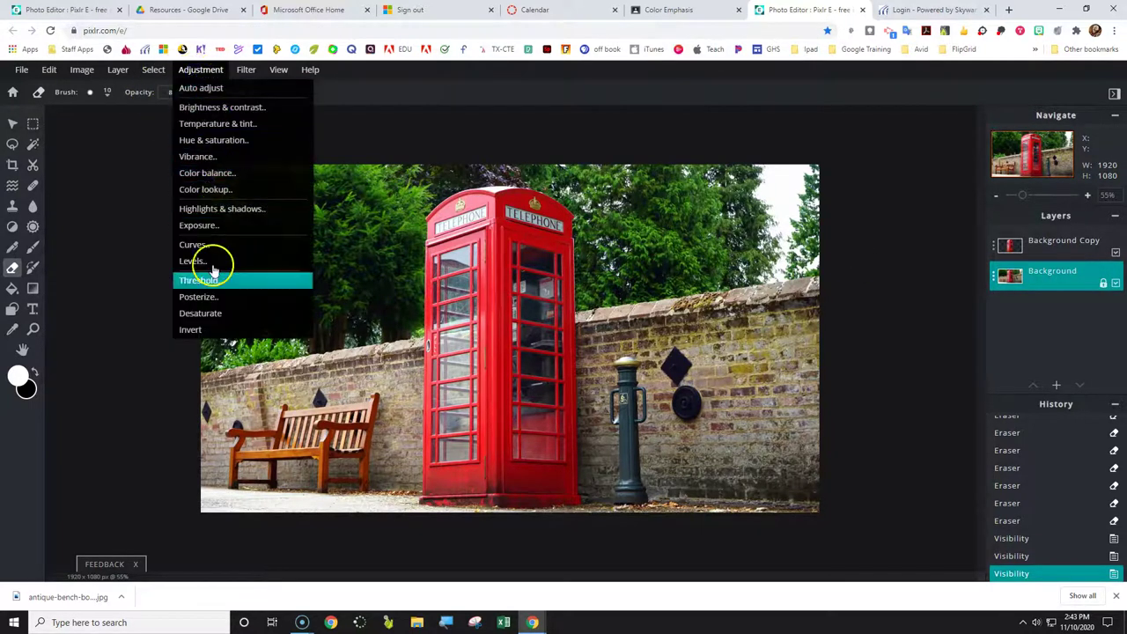
{"action": "left_click", "coordinate": [212, 313]}
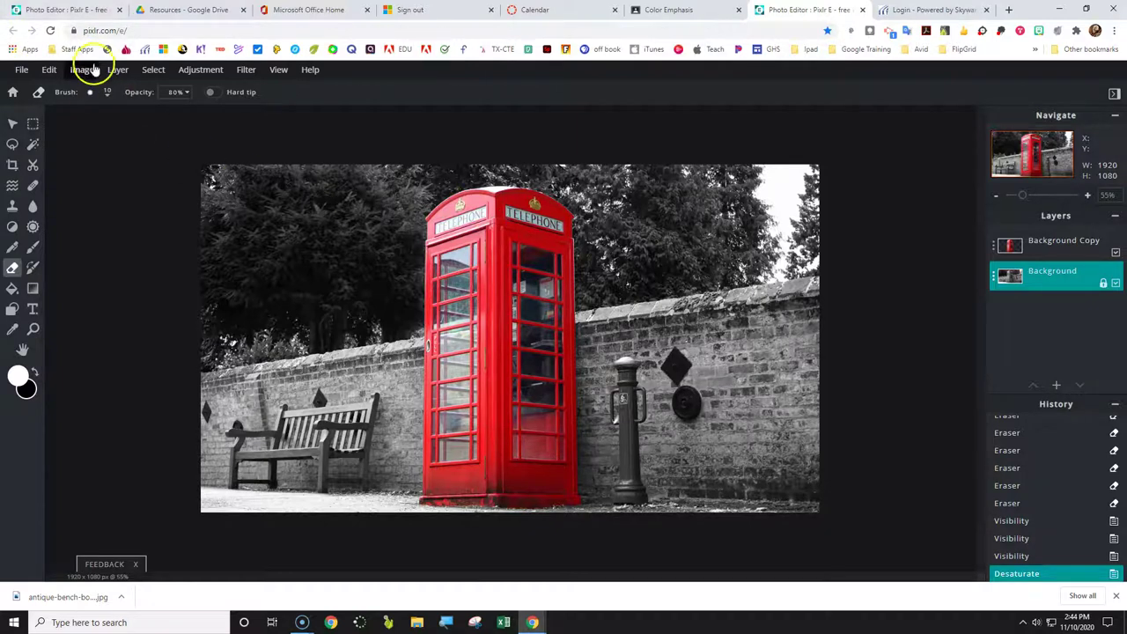
- Download the image as the JPG antique-bench-booth-130850 at medium 70% quality, and dismiss the save dialog and the ad banner
{"action": "left_click", "coordinate": [22, 70]}
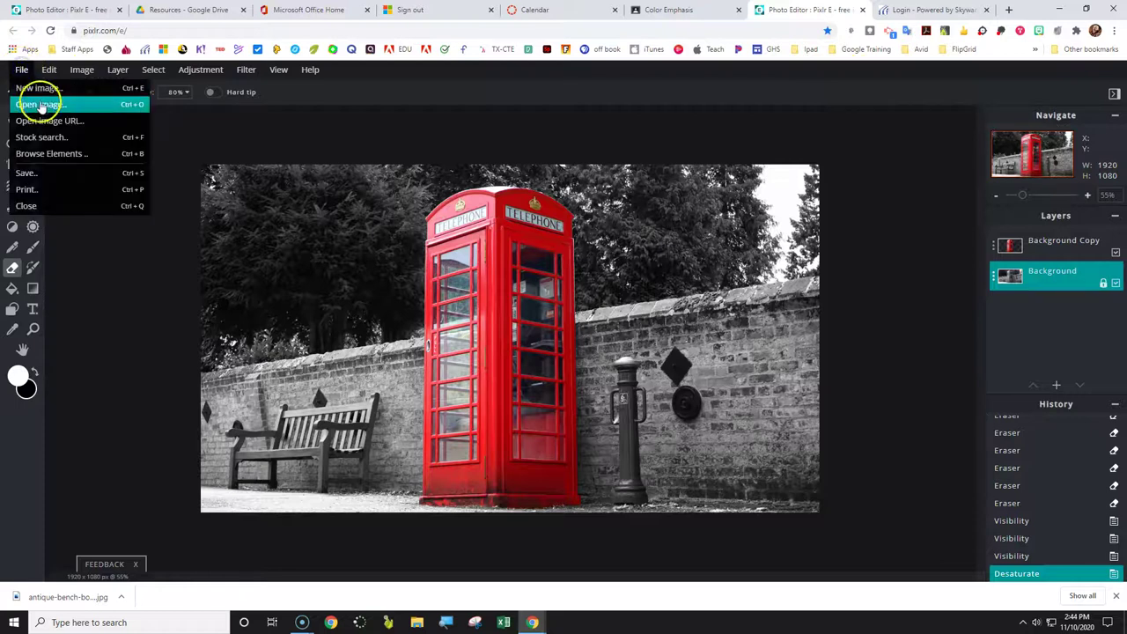
{"action": "left_click", "coordinate": [28, 172]}
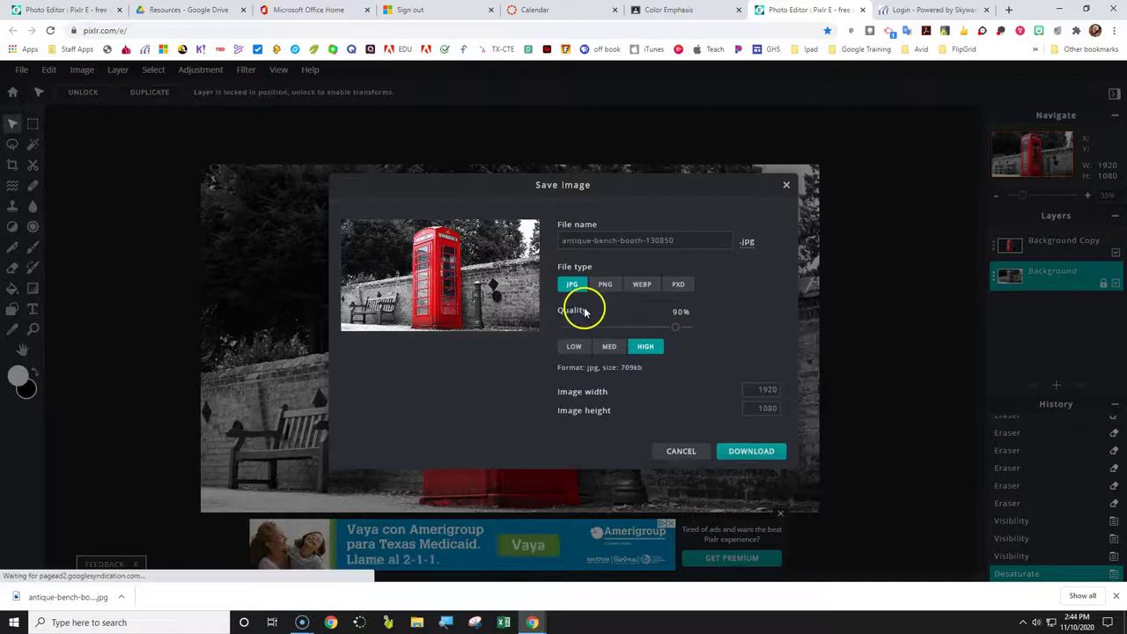
{"action": "left_click", "coordinate": [608, 348]}
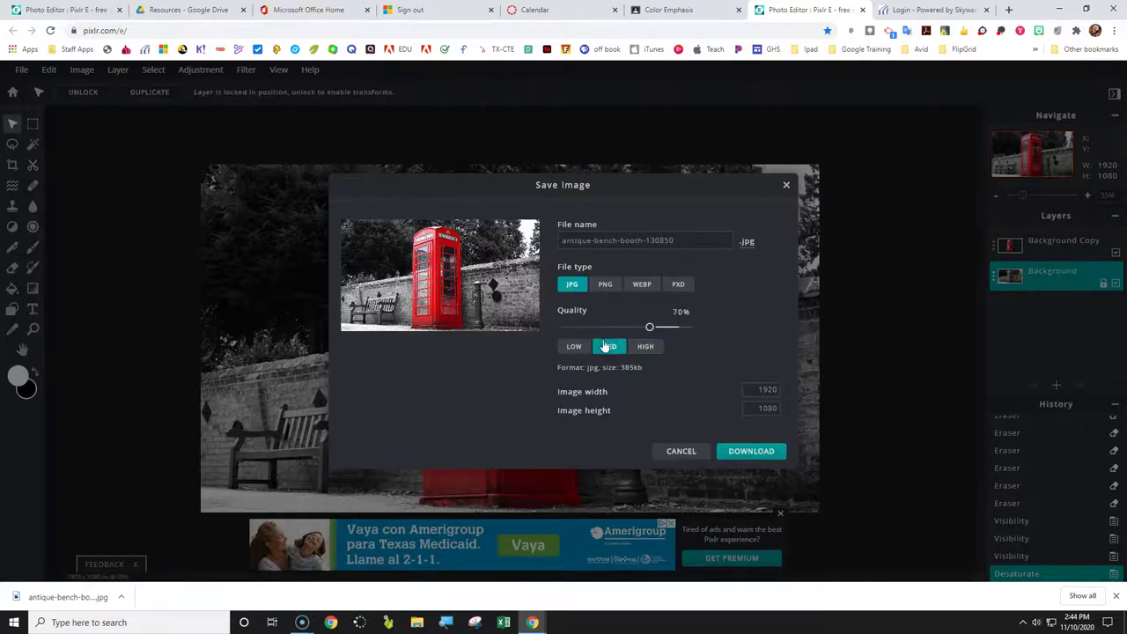
{"action": "left_click", "coordinate": [749, 451]}
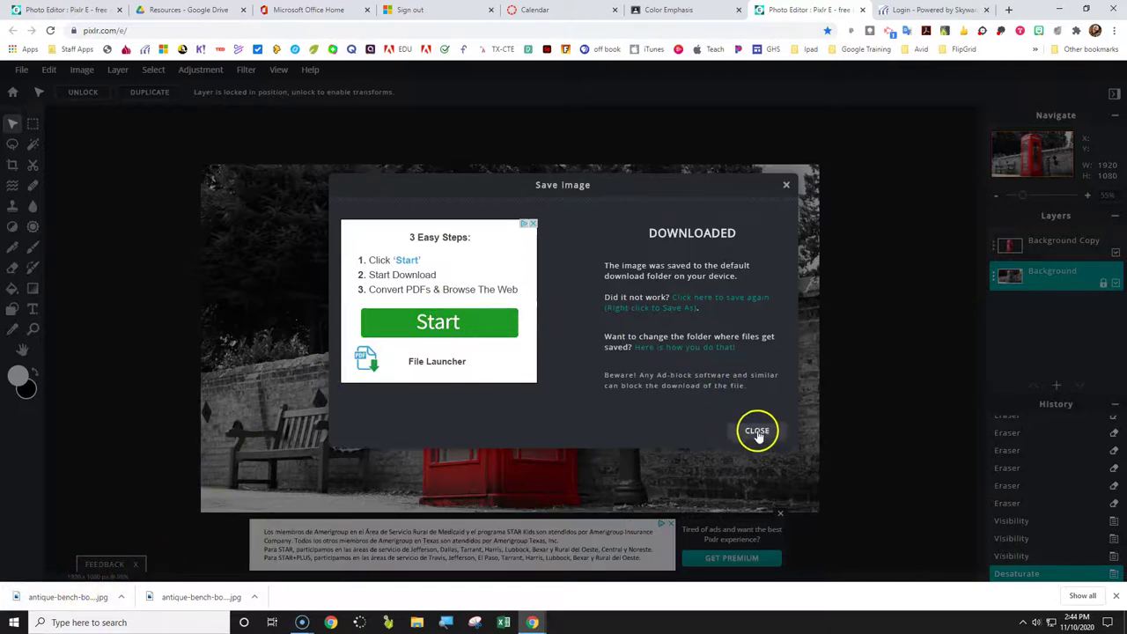
{"action": "left_click", "coordinate": [759, 432]}
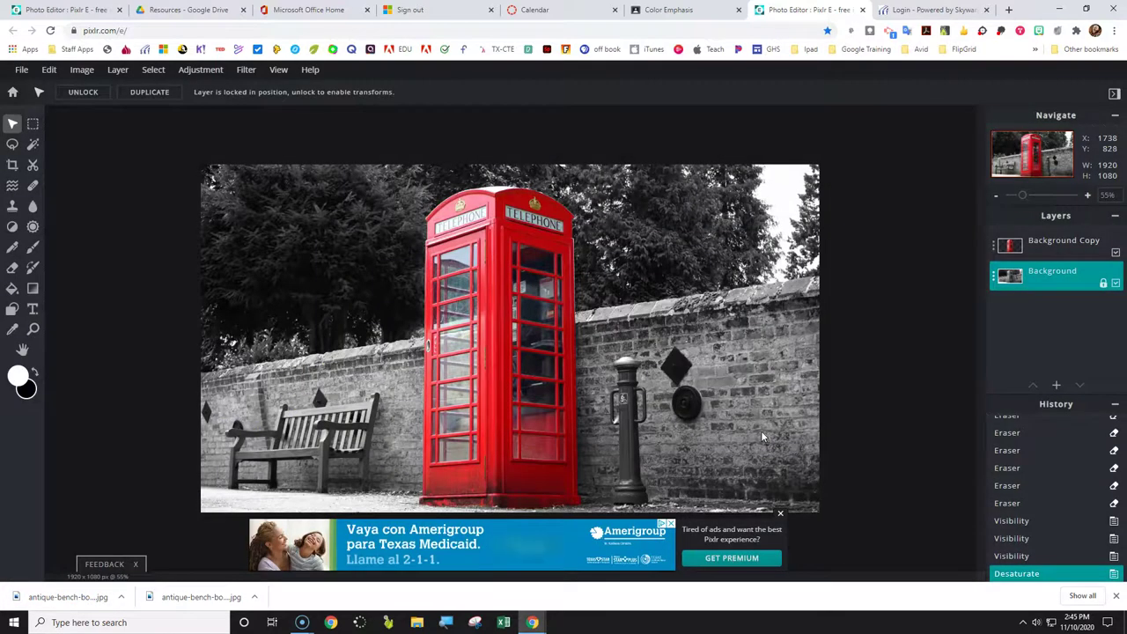
{"action": "left_click", "coordinate": [779, 513]}
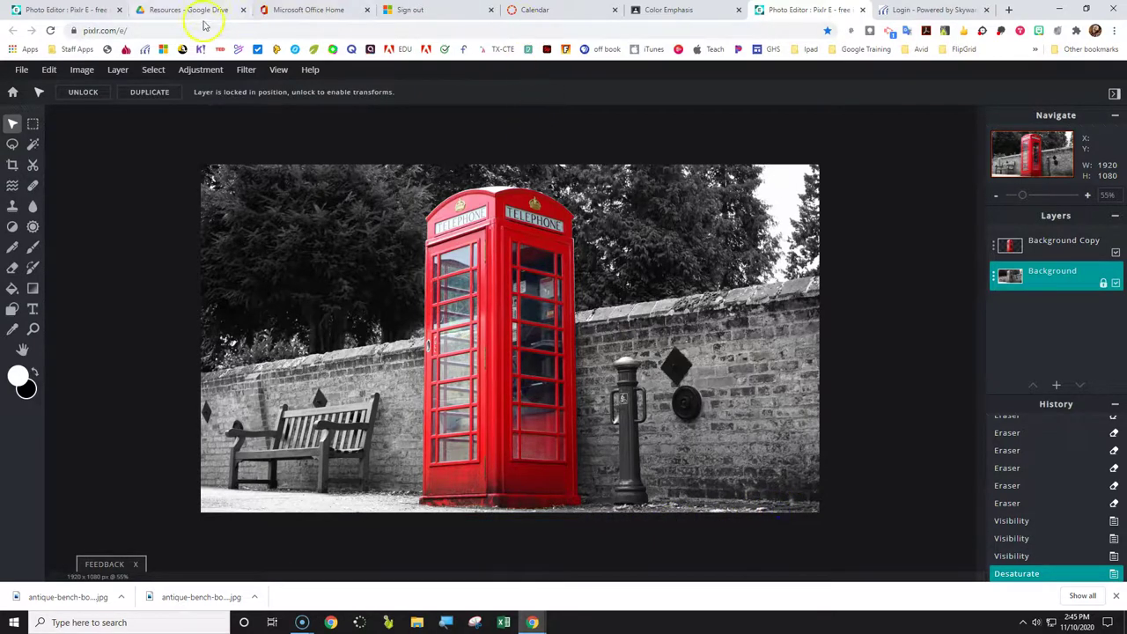
- Switch to the Color Emphasis assignment in Google Classroom
{"action": "left_click", "coordinate": [671, 12]}
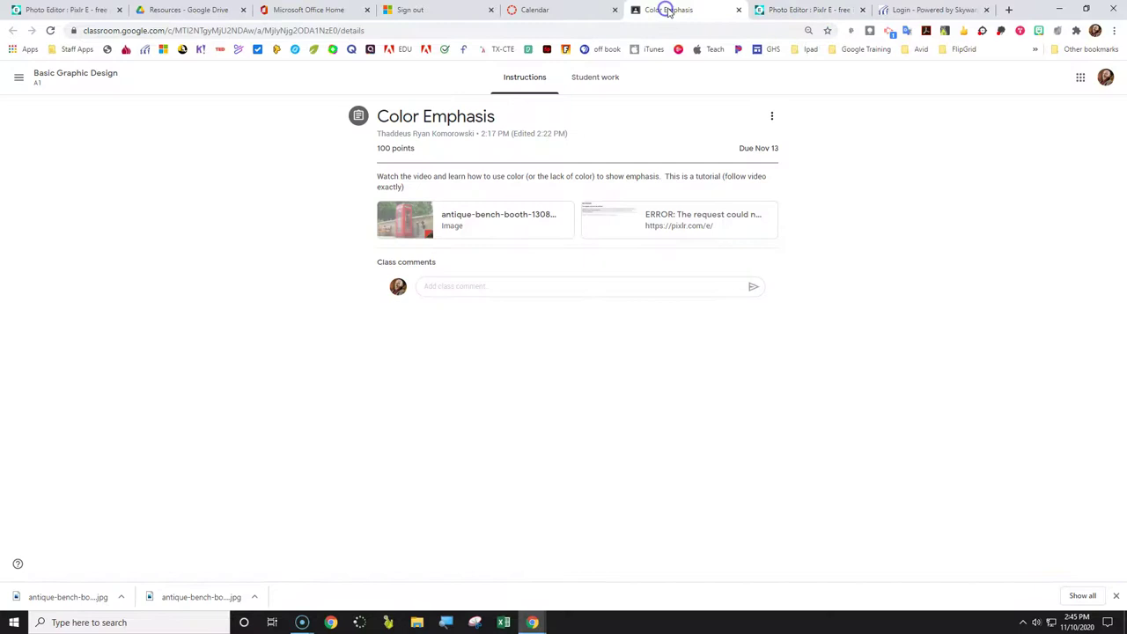